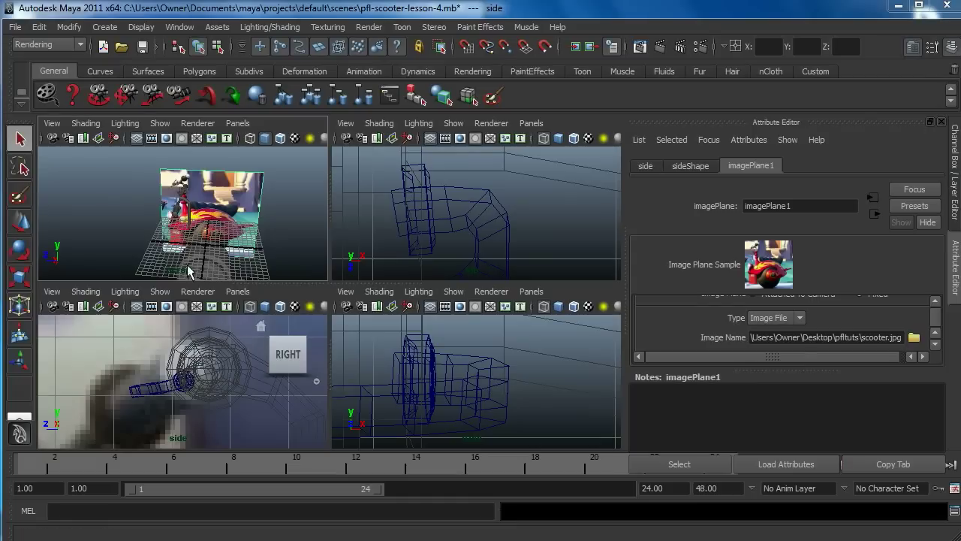
- Create a polygon cube over the scooter's red front body section ahead of the wheel, centred at about (2.24, -4.55, 7.74)
{"action": "left_click", "coordinate": [236, 206]}
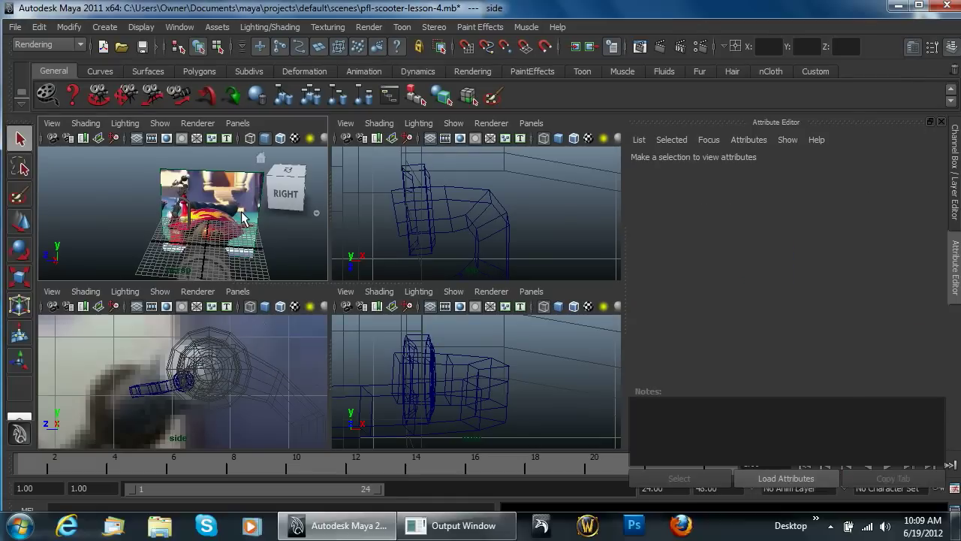
{"action": "left_click_drag", "start_coordinate": [290, 237], "coordinate": [228, 242], "text": "alt"}
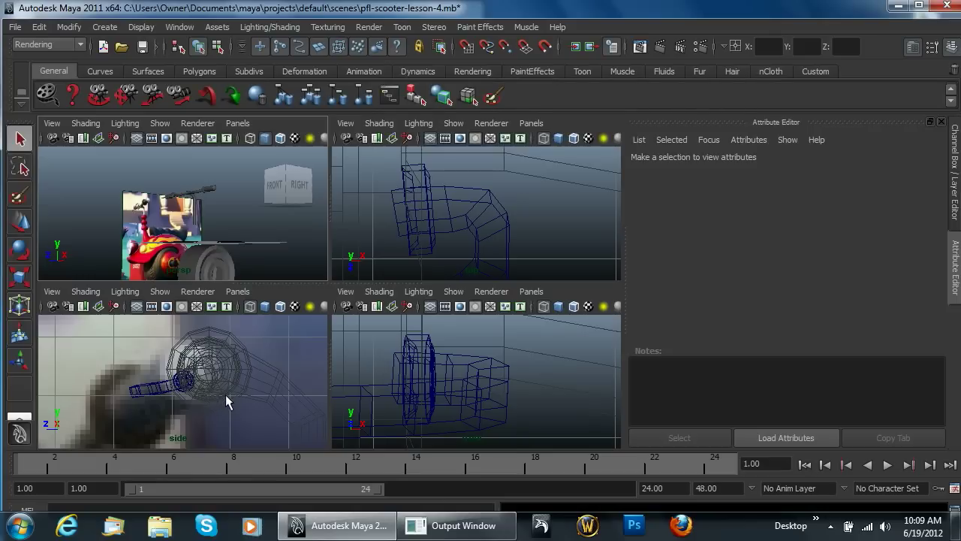
{"action": "scroll", "coordinate": [222, 390], "scroll_direction": "down", "scroll_amount": 5}
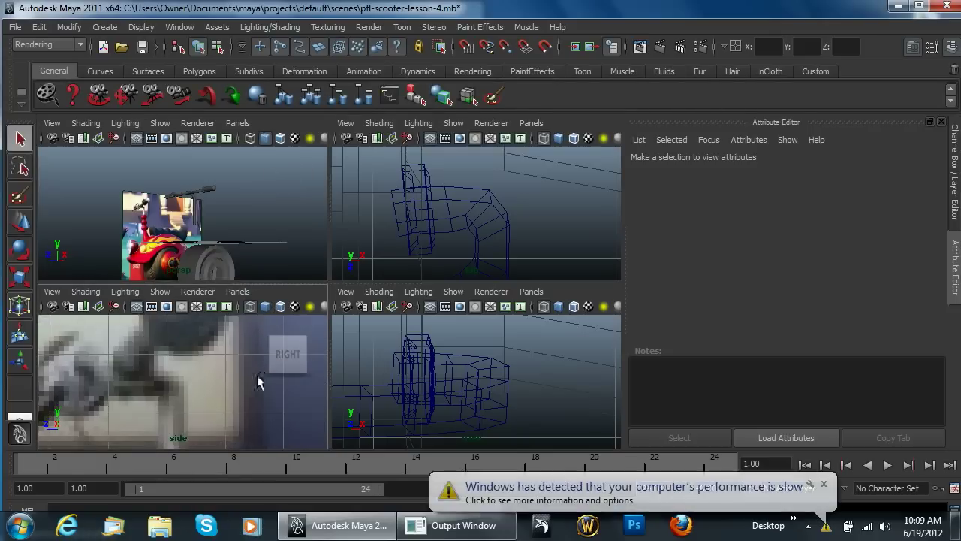
{"action": "scroll", "coordinate": [211, 383], "scroll_direction": "up", "scroll_amount": 5}
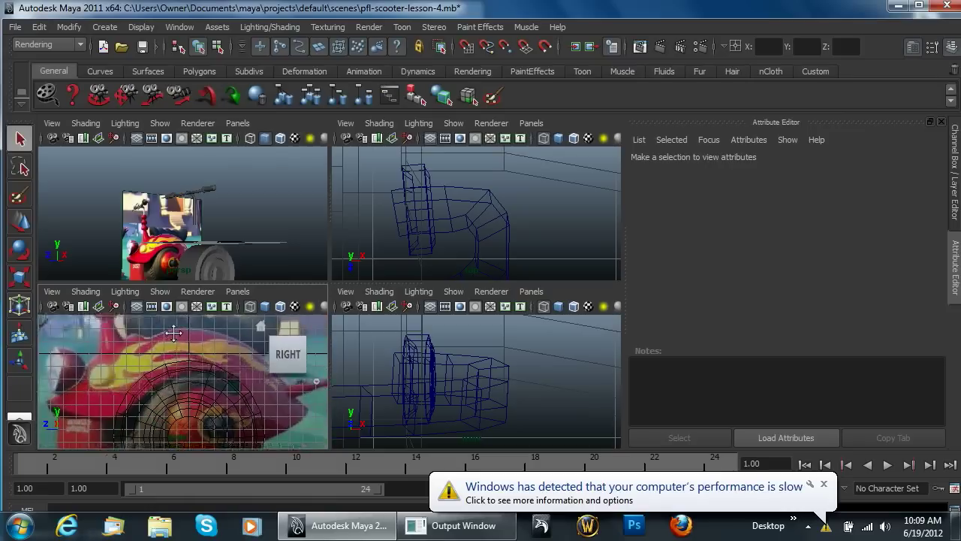
{"action": "middle_click_drag", "start_coordinate": [200, 371], "coordinate": [209, 369], "text": "alt"}
{"action": "scroll", "coordinate": [209, 368], "scroll_direction": "up", "scroll_amount": 2}
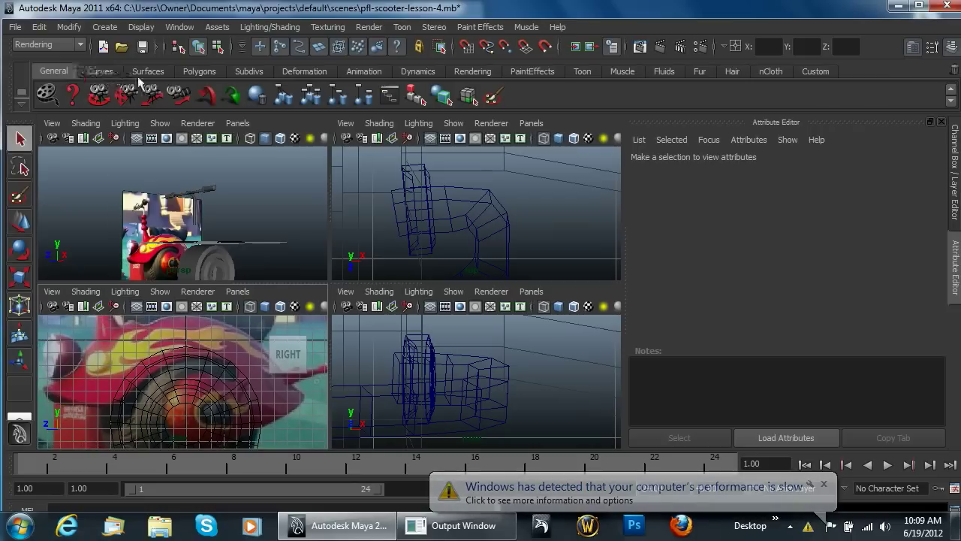
{"action": "left_click", "coordinate": [198, 73]}
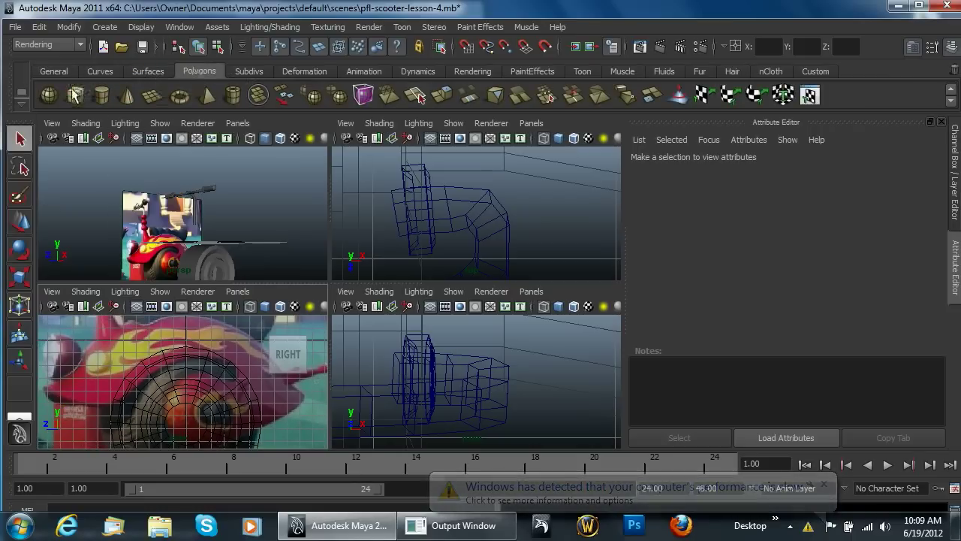
{"action": "left_click", "coordinate": [75, 96]}
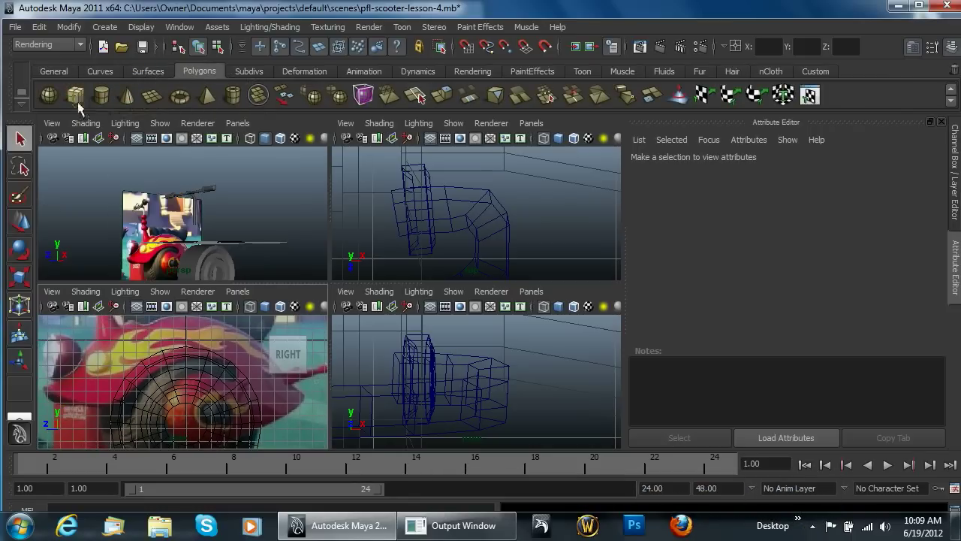
{"action": "left_click_drag", "start_coordinate": [53, 390], "coordinate": [138, 398]}
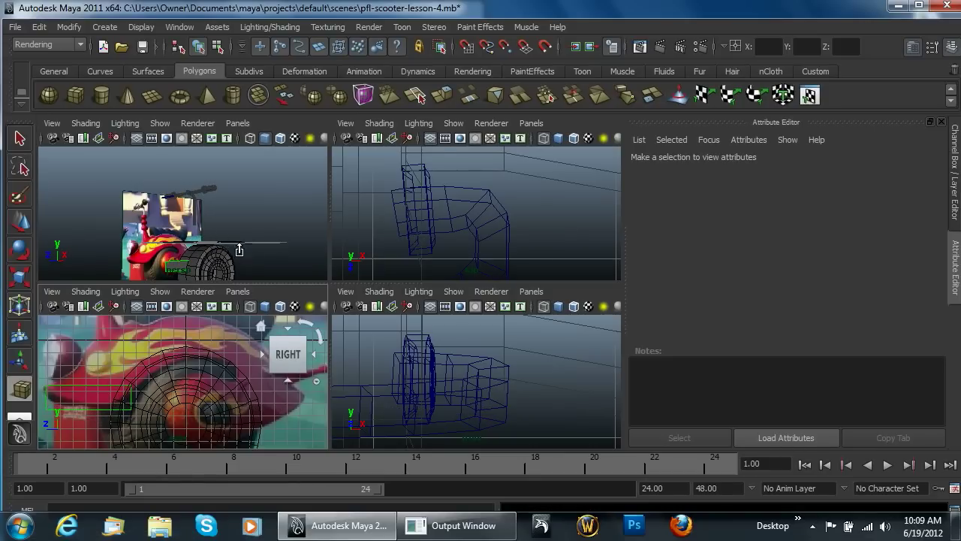
{"action": "scroll", "coordinate": [469, 239], "scroll_direction": "down", "scroll_amount": 5}
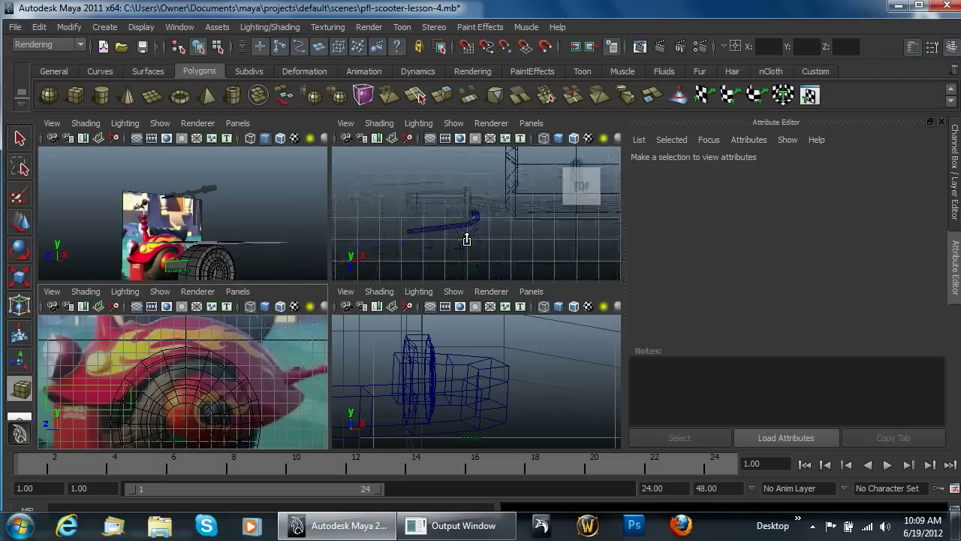
{"action": "left_click_drag", "start_coordinate": [545, 218], "coordinate": [545, 218]}
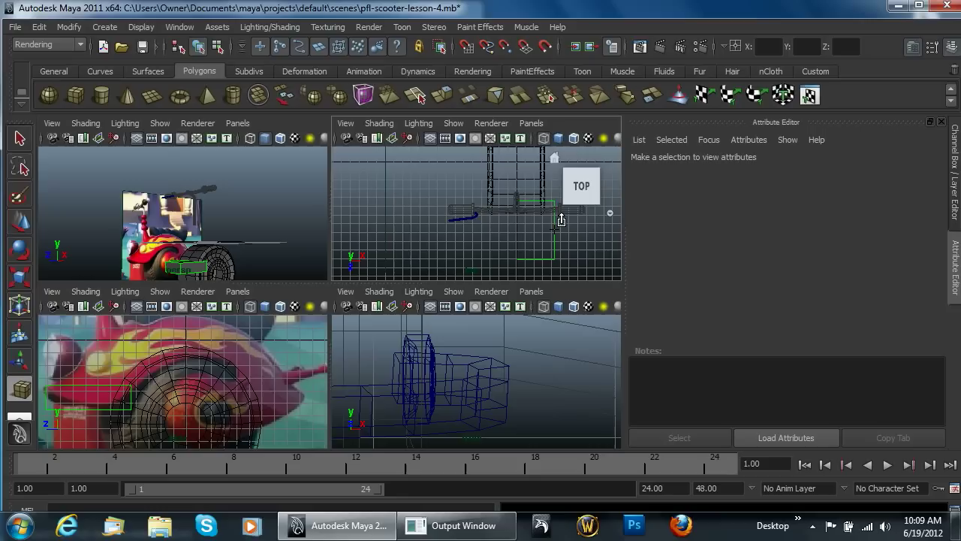
{"action": "left_click_drag", "start_coordinate": [555, 229], "coordinate": [555, 229]}
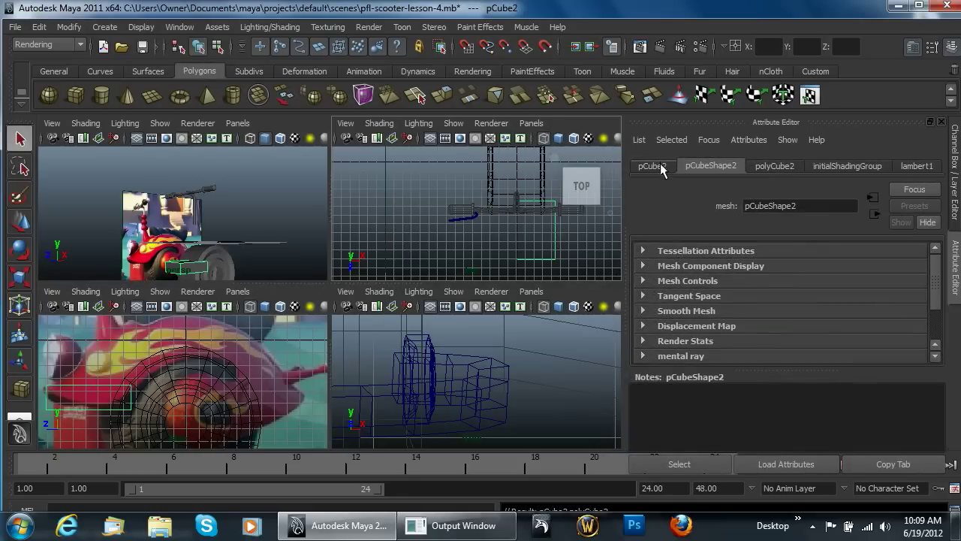
- Examine the new cube's transform, shape, pivot and node behavior attributes
{"action": "left_click", "coordinate": [653, 166]}
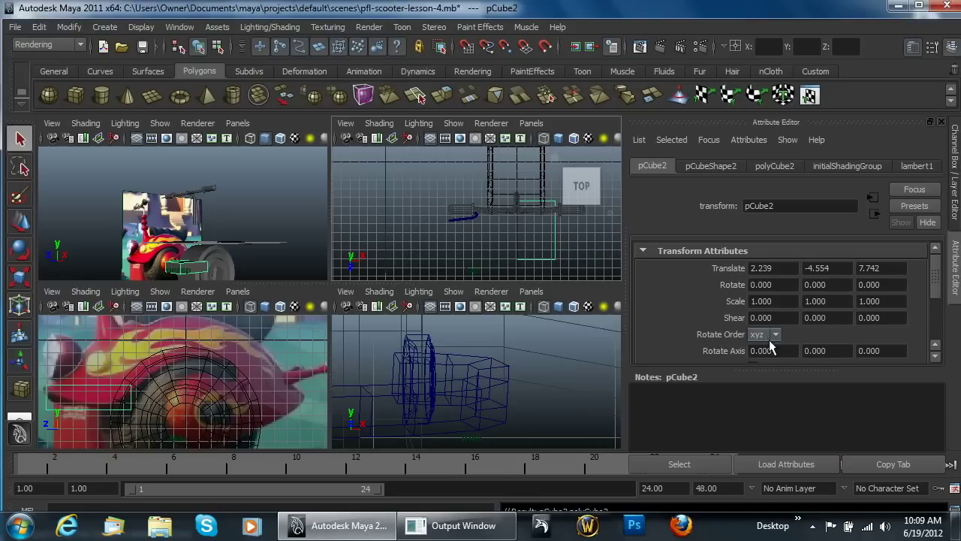
{"action": "scroll", "coordinate": [769, 347], "scroll_direction": "down", "scroll_amount": 3}
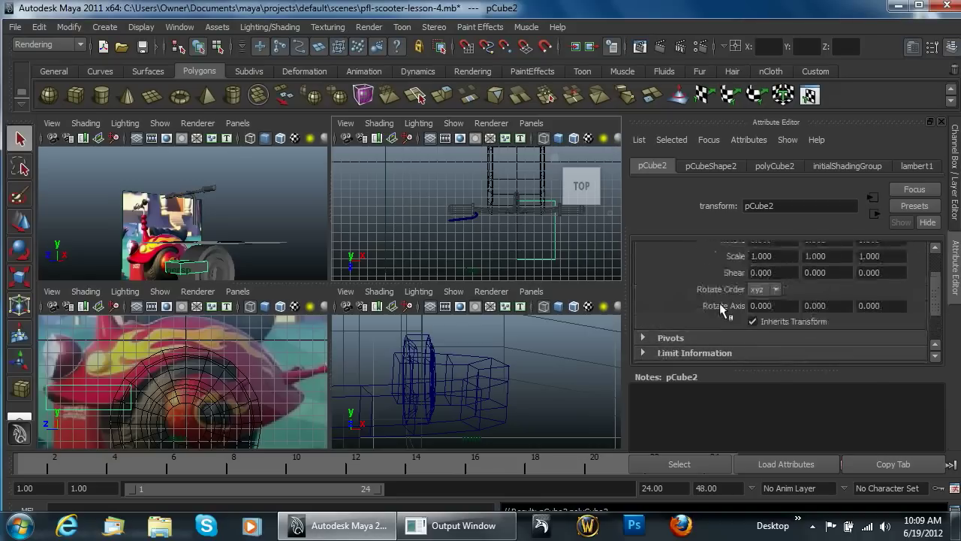
{"action": "scroll", "coordinate": [721, 308], "scroll_direction": "up", "scroll_amount": 3}
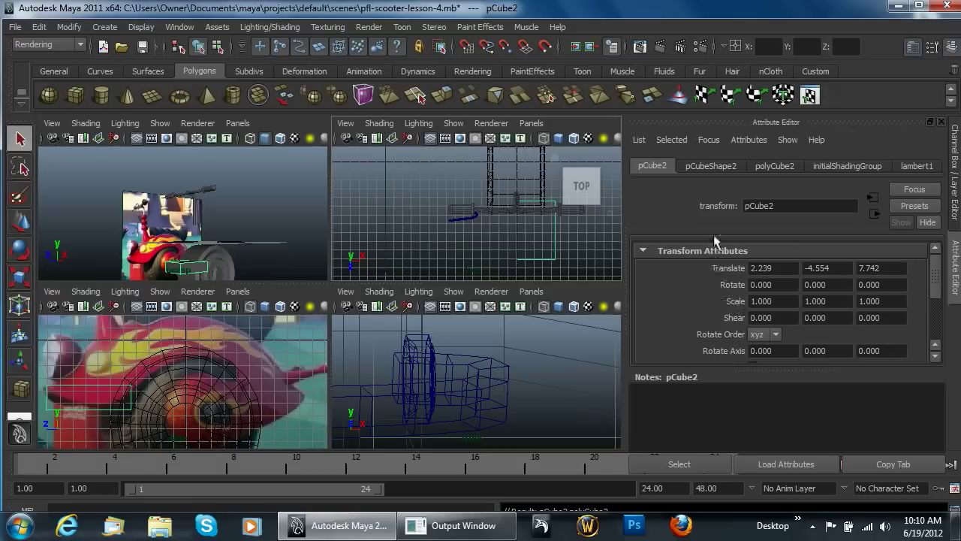
{"action": "left_click", "coordinate": [707, 168]}
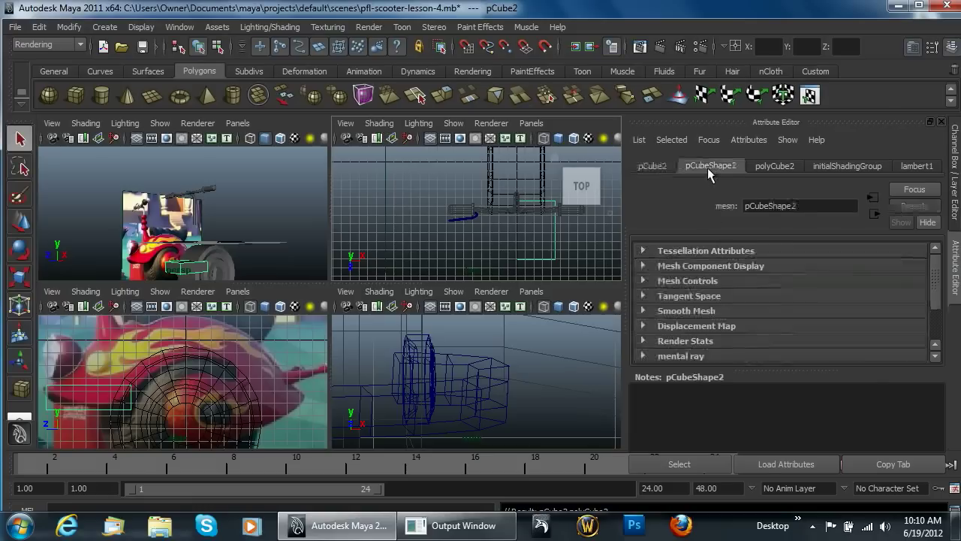
{"action": "left_click", "coordinate": [652, 171]}
{"action": "scroll", "coordinate": [646, 352], "scroll_direction": "down", "scroll_amount": 3}
{"action": "left_click", "coordinate": [642, 337]}
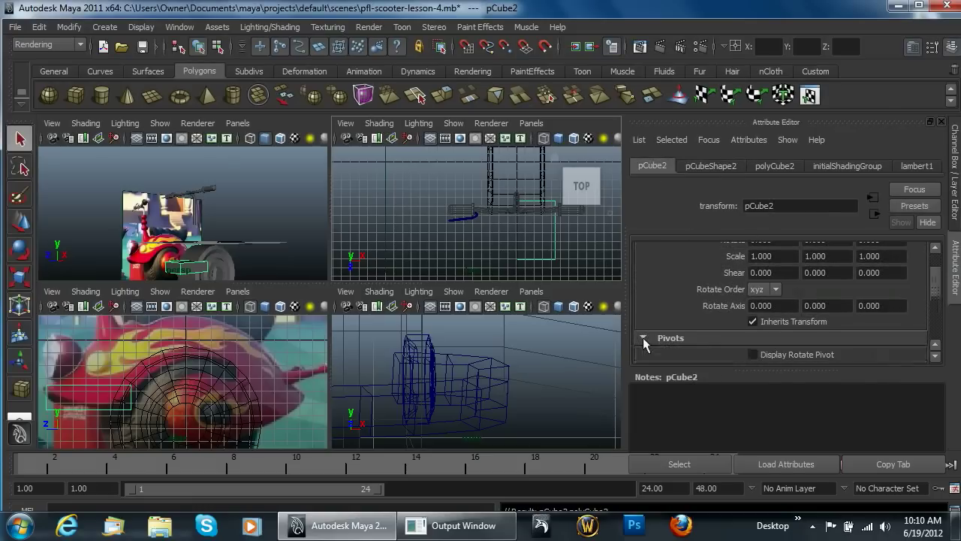
{"action": "scroll", "coordinate": [645, 336], "scroll_direction": "down", "scroll_amount": 3}
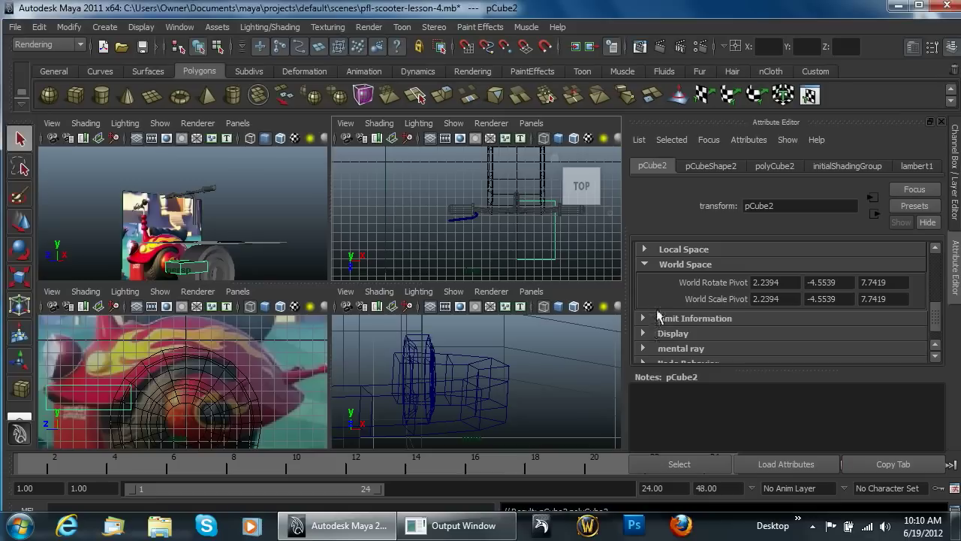
{"action": "scroll", "coordinate": [658, 316], "scroll_direction": "down", "scroll_amount": 1}
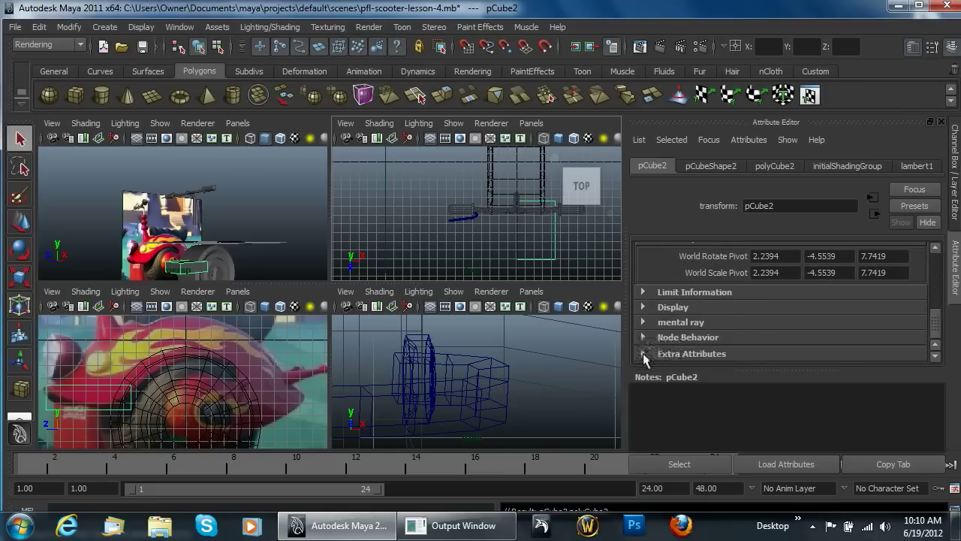
{"action": "left_click", "coordinate": [643, 353]}
{"action": "left_click", "coordinate": [643, 334]}
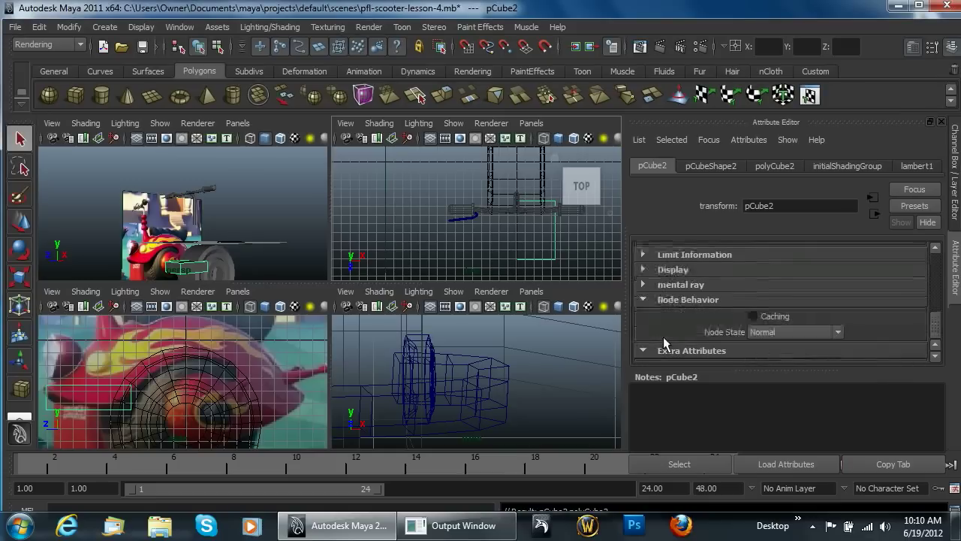
{"action": "scroll", "coordinate": [649, 282], "scroll_direction": "up", "scroll_amount": 10}
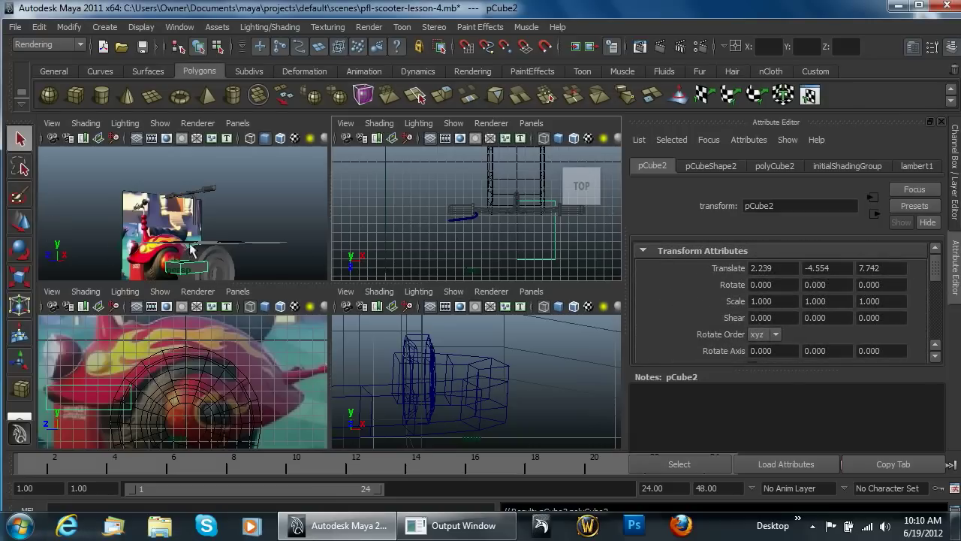
- Delete the left side face and the bottom face of the new cube
{"action": "key", "text": "a"}
{"action": "middle_click_drag", "start_coordinate": [200, 266], "coordinate": [178, 248], "text": "alt"}
{"action": "key", "text": "f"}
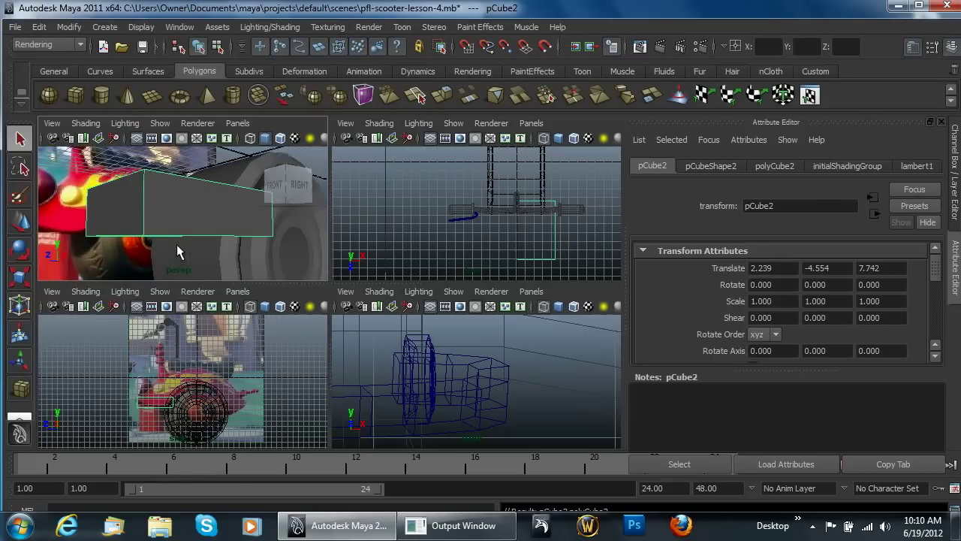
{"action": "left_click_drag", "start_coordinate": [182, 246], "coordinate": [293, 244], "text": "alt"}
{"action": "right_click_drag", "start_coordinate": [180, 233], "coordinate": [178, 264]}
{"action": "left_click", "coordinate": [167, 235]}
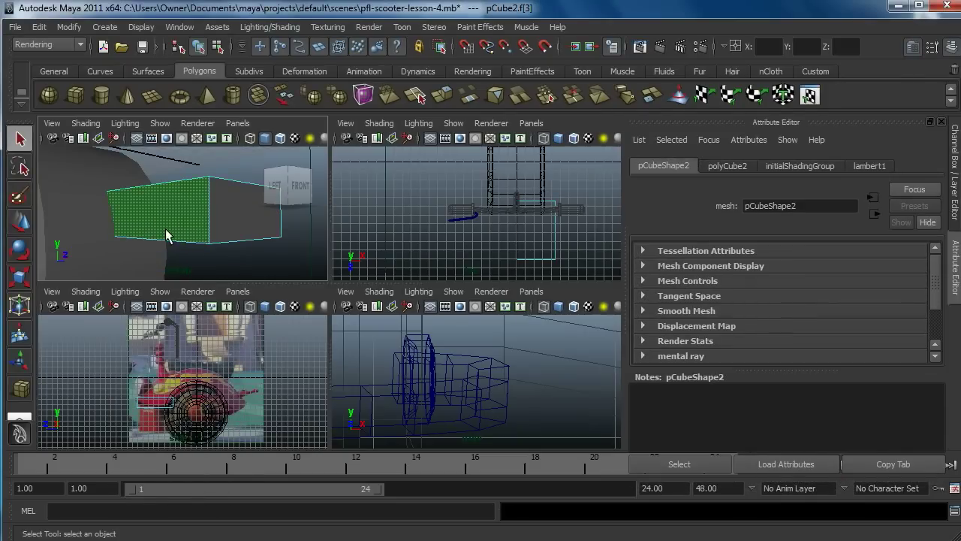
{"action": "left_click", "coordinate": [168, 249]}
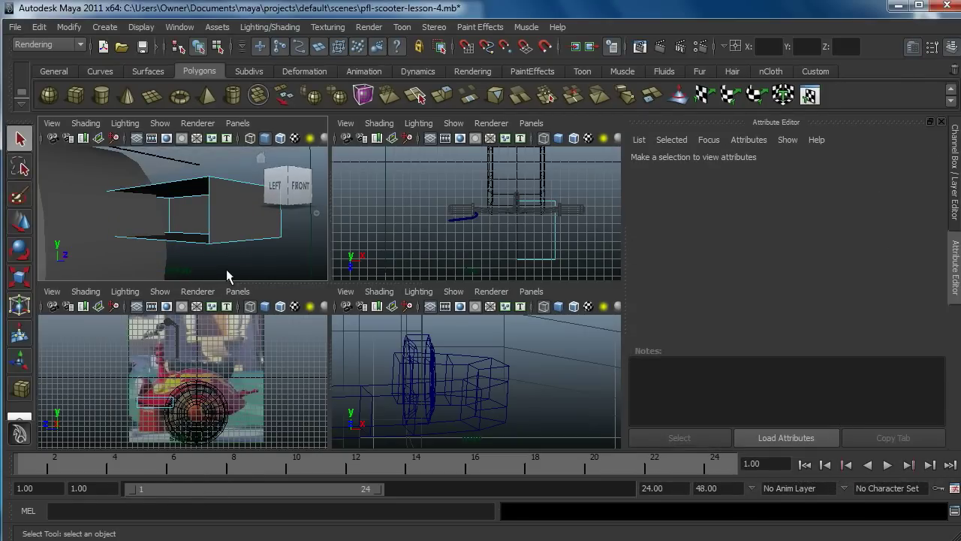
{"action": "left_click", "coordinate": [192, 247]}
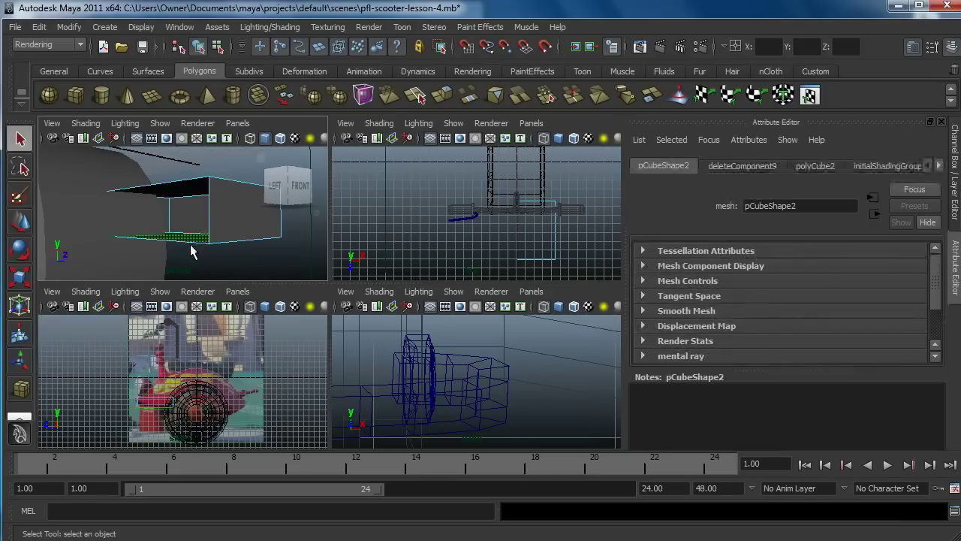
{"action": "left_click", "coordinate": [183, 253]}
- Move the open box's vertices to match the red front body outline in side view and angle its front outer corner inward in top view
{"action": "right_click_drag", "start_coordinate": [220, 190], "coordinate": [211, 156]}
{"action": "scroll", "coordinate": [166, 420], "scroll_direction": "up", "scroll_amount": 3}
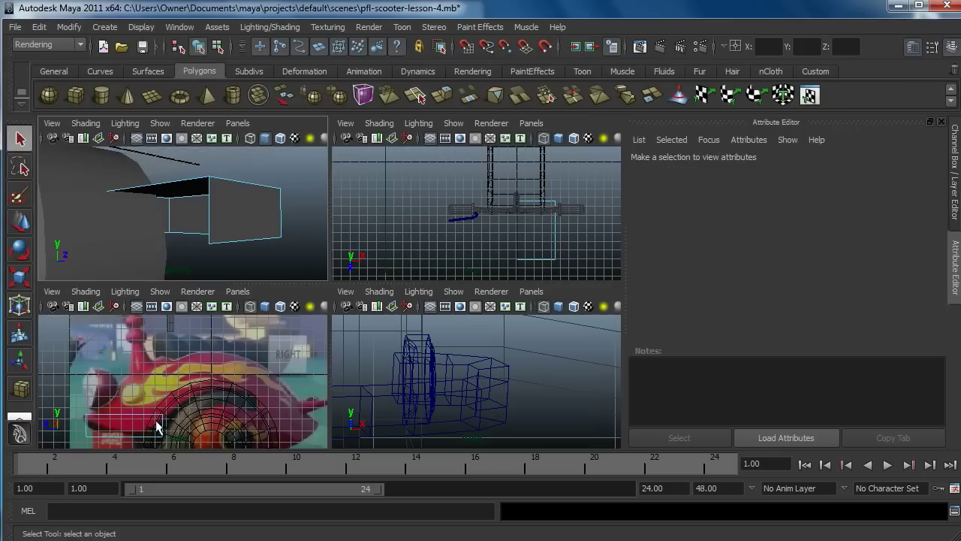
{"action": "scroll", "coordinate": [174, 410], "scroll_direction": "up", "scroll_amount": 3}
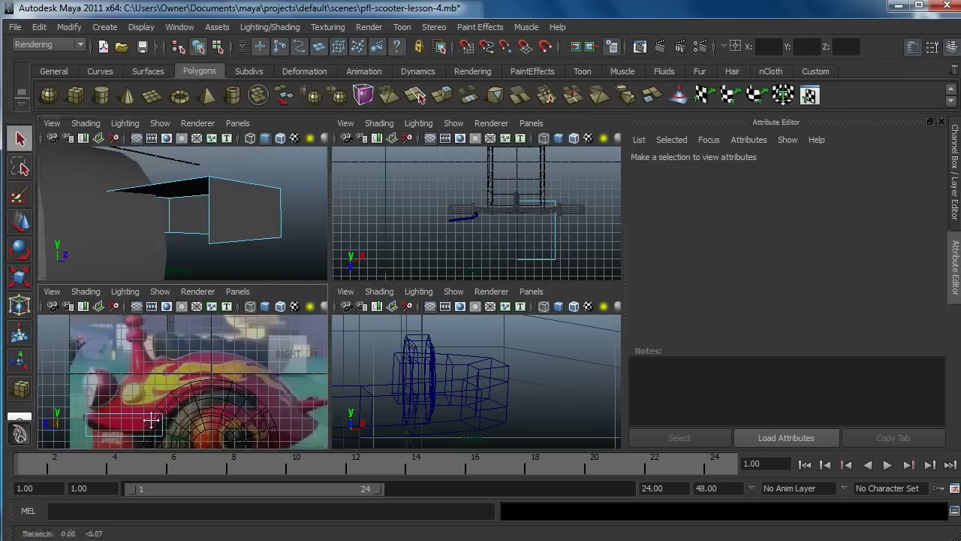
{"action": "left_click_drag", "start_coordinate": [128, 392], "coordinate": [138, 397]}
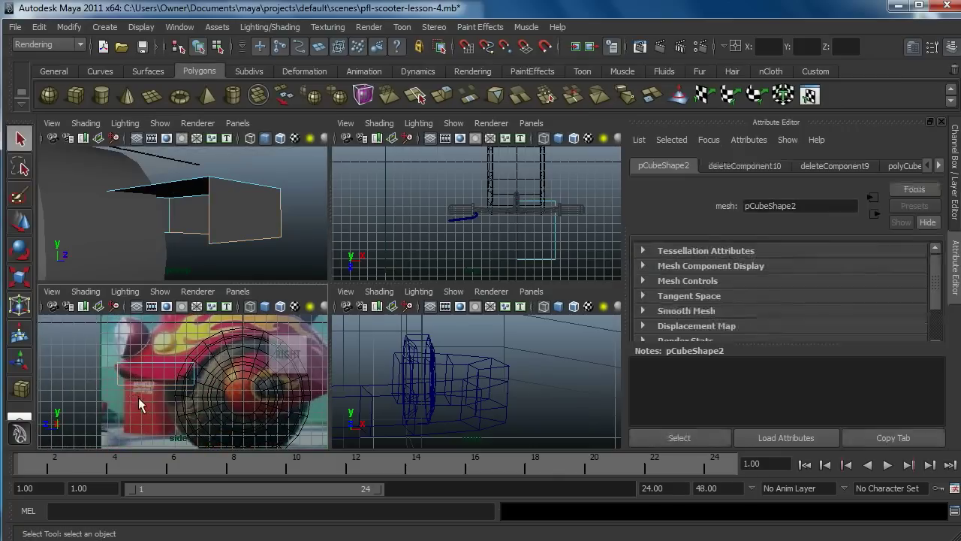
{"action": "right_click_drag", "start_coordinate": [229, 200], "coordinate": [173, 216]}
{"action": "left_click_drag", "start_coordinate": [110, 379], "coordinate": [138, 411]}
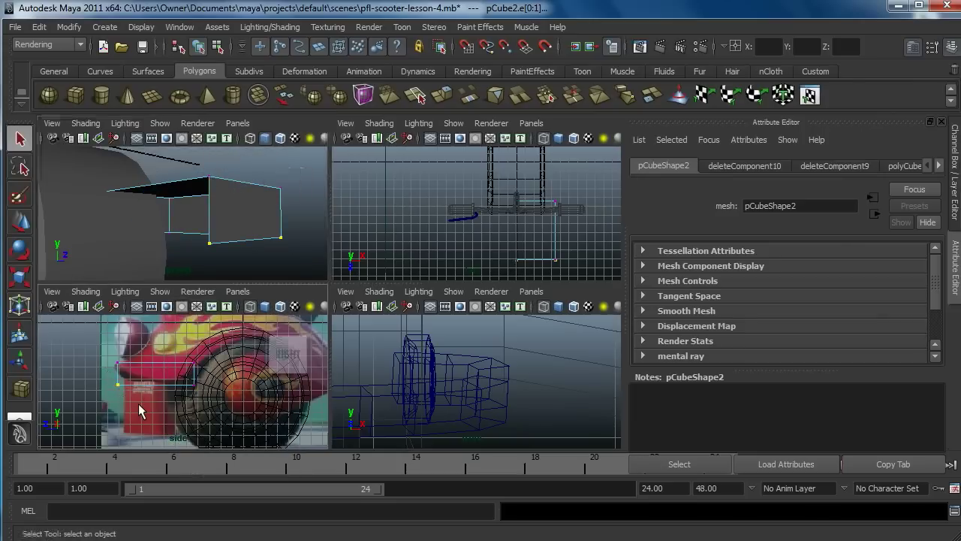
{"action": "key", "text": "w"}
{"action": "left_click_drag", "start_coordinate": [119, 376], "coordinate": [164, 351]}
{"action": "left_click", "coordinate": [176, 351]}
{"action": "mouse_move", "coordinate": [185, 394]}
{"action": "left_mouse_down"}
{"action": "mouse_move", "coordinate": [212, 369]}
{"action": "mouse_move", "coordinate": [170, 388]}
{"action": "left_mouse_up"}
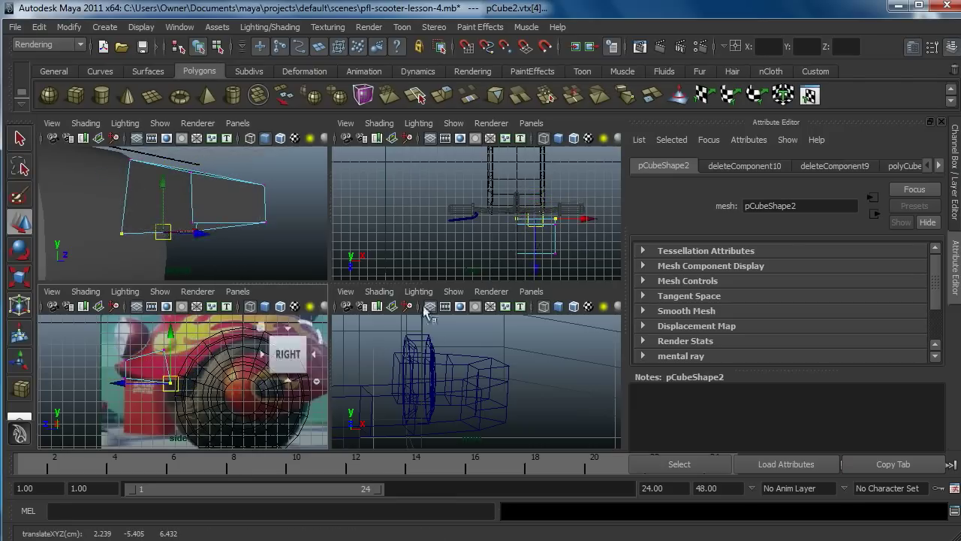
{"action": "middle_click", "coordinate": [571, 250]}
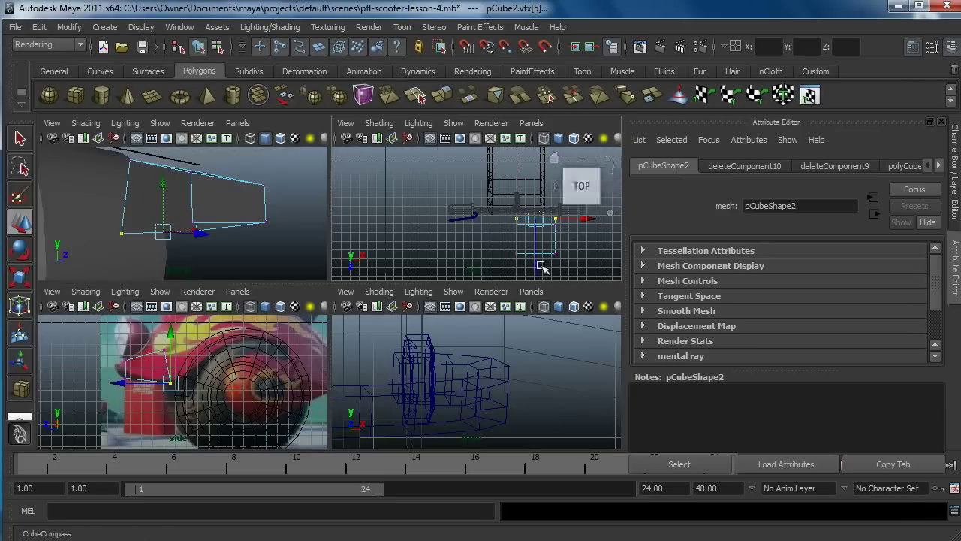
{"action": "mouse_move", "coordinate": [543, 240]}
{"action": "left_mouse_down"}
{"action": "mouse_move", "coordinate": [570, 259]}
{"action": "mouse_move", "coordinate": [535, 256]}
{"action": "left_mouse_up"}
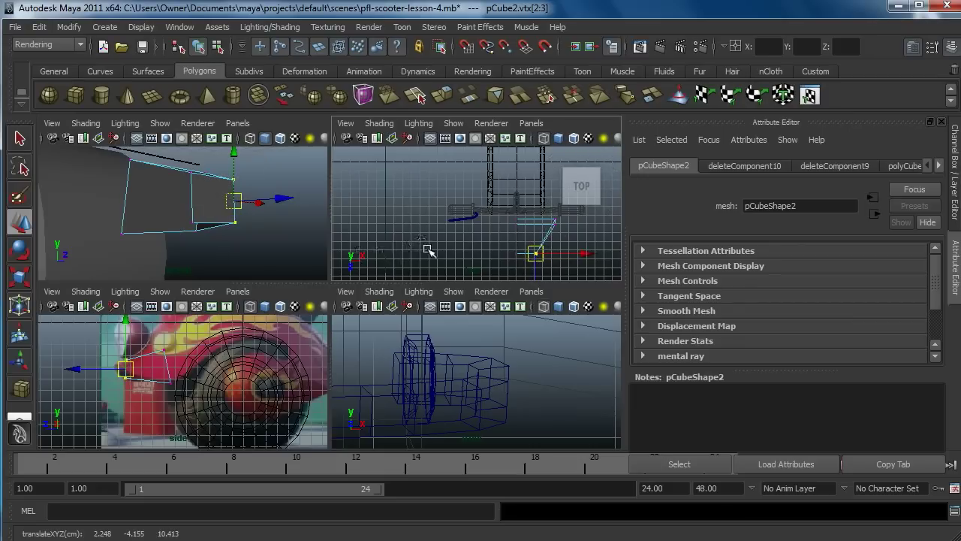
- Extrude the box's top face and wheel-facing end face together, and move the extruded faces up and back along the wheel in side view
{"action": "right_click_drag", "start_coordinate": [188, 204], "coordinate": [213, 239]}
{"action": "left_click_drag", "start_coordinate": [281, 203], "coordinate": [60, 237], "text": "alt"}
{"action": "left_click_drag", "start_coordinate": [189, 240], "coordinate": [207, 198], "text": "alt"}
{"action": "left_click", "coordinate": [209, 199]}
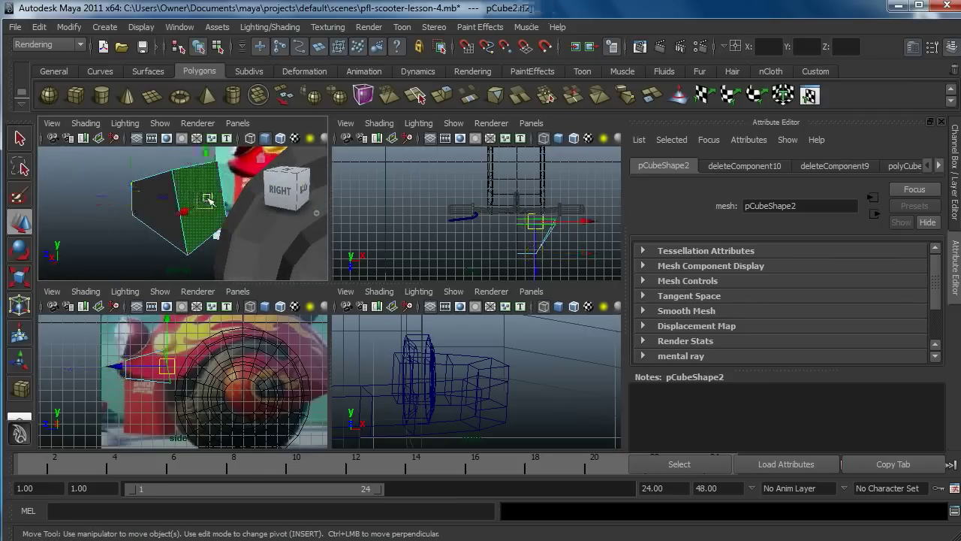
{"action": "left_click_drag", "start_coordinate": [203, 200], "coordinate": [177, 180], "text": "alt"}
{"action": "left_click", "coordinate": [184, 184], "text": "shift"}
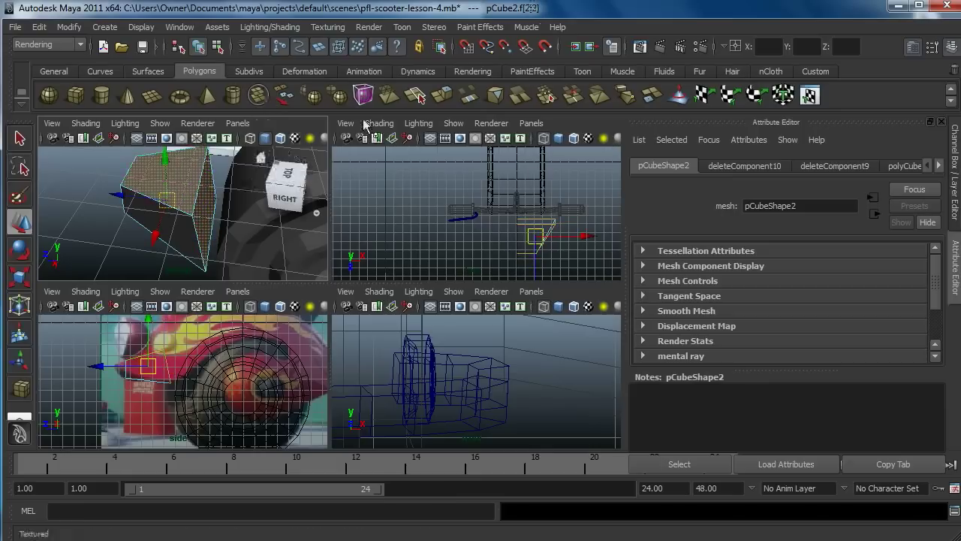
{"action": "left_click", "coordinate": [442, 97]}
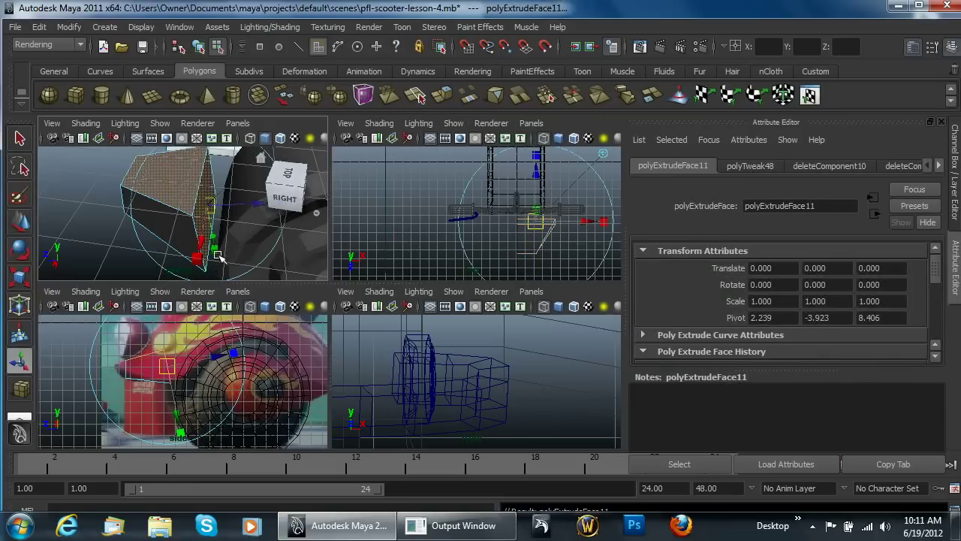
{"action": "left_click_drag", "start_coordinate": [217, 256], "coordinate": [239, 275]}
{"action": "key", "text": "w"}
{"action": "left_click_drag", "start_coordinate": [144, 369], "coordinate": [177, 356]}
{"action": "right_click_drag", "start_coordinate": [178, 356], "coordinate": [135, 247]}
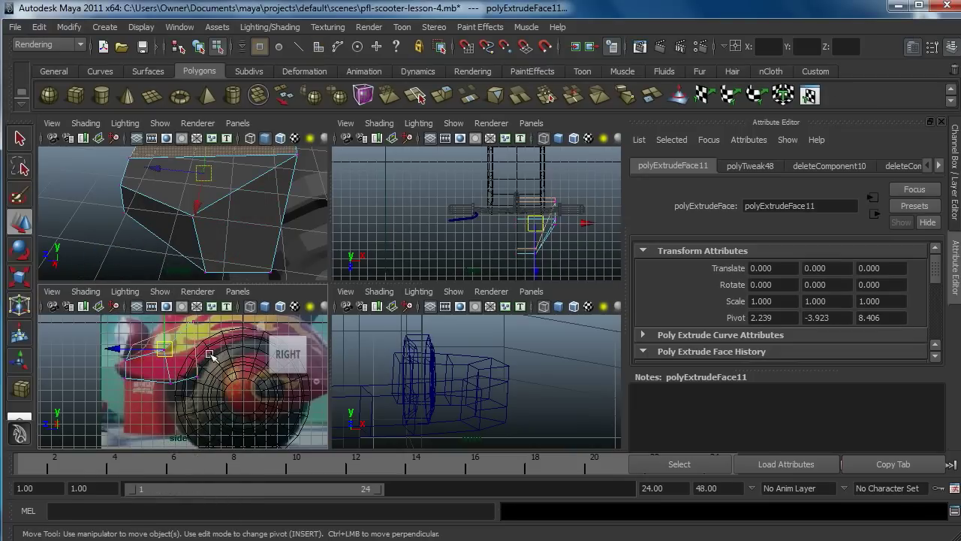
- Move the upper and middle vertices of the extruded section forward in side view to fit the front of the body outline
{"action": "scroll", "coordinate": [211, 356], "scroll_direction": "up", "scroll_amount": 2}
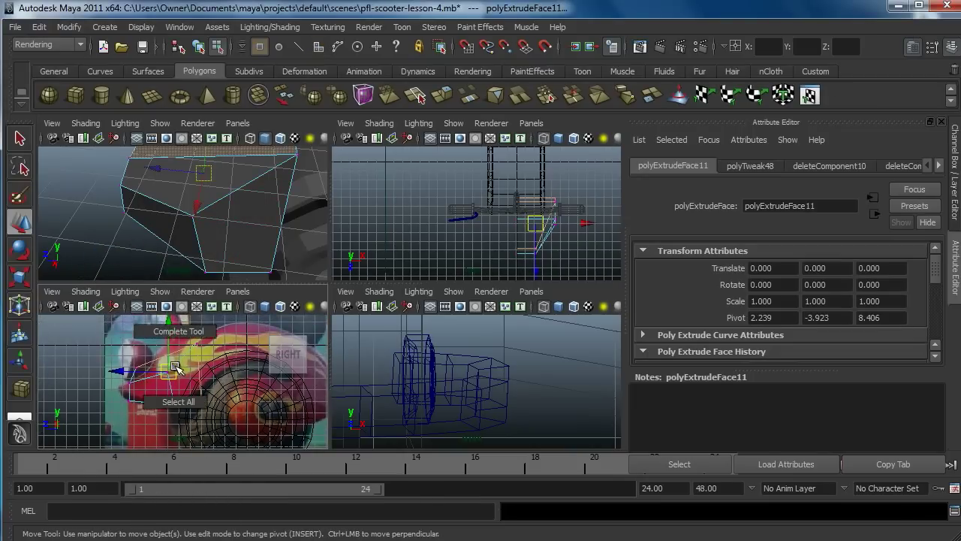
{"action": "right_click_drag", "start_coordinate": [232, 368], "coordinate": [188, 227]}
{"action": "left_click", "coordinate": [200, 349]}
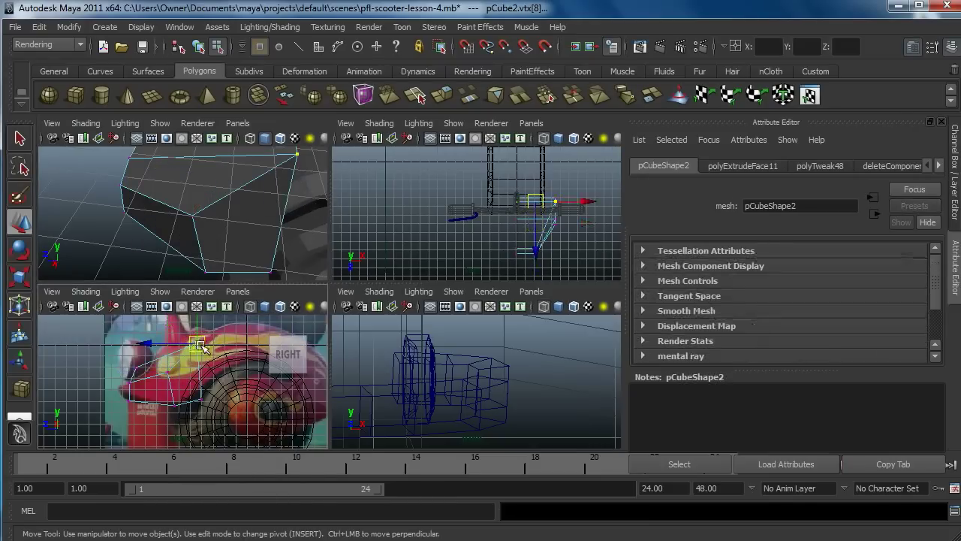
{"action": "left_click_drag", "start_coordinate": [209, 351], "coordinate": [170, 368]}
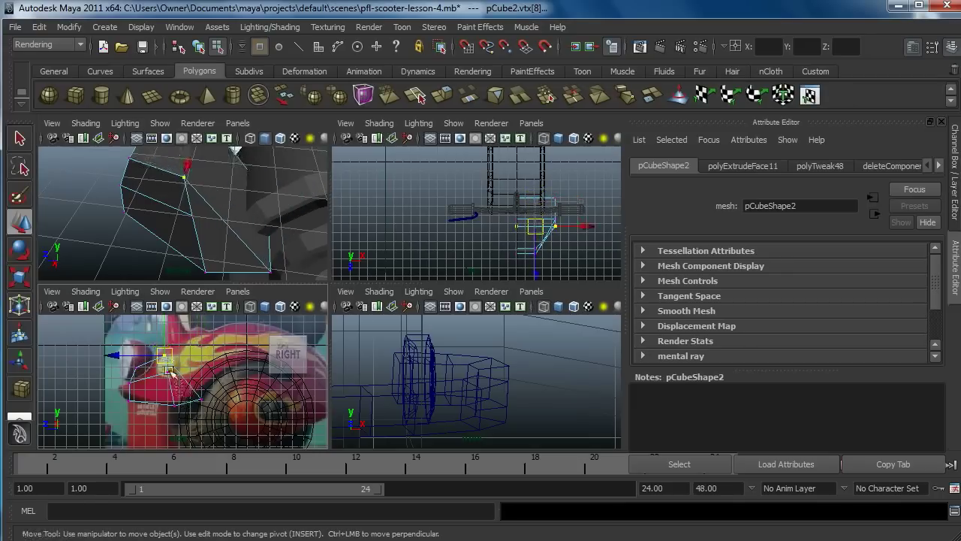
{"action": "left_click", "coordinate": [164, 379]}
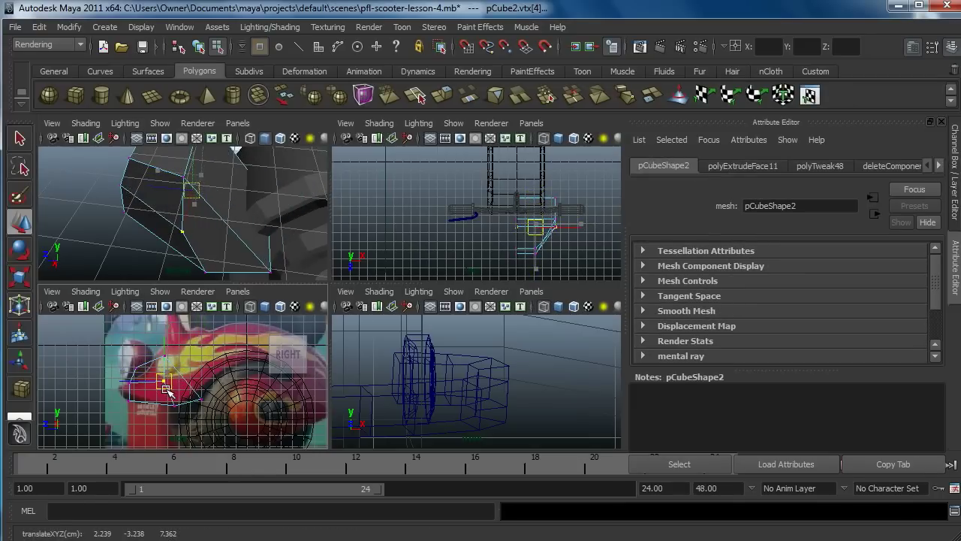
{"action": "left_click_drag", "start_coordinate": [258, 191], "coordinate": [300, 198], "text": "alt"}
{"action": "left_click_drag", "start_coordinate": [229, 205], "coordinate": [260, 220], "text": "alt"}
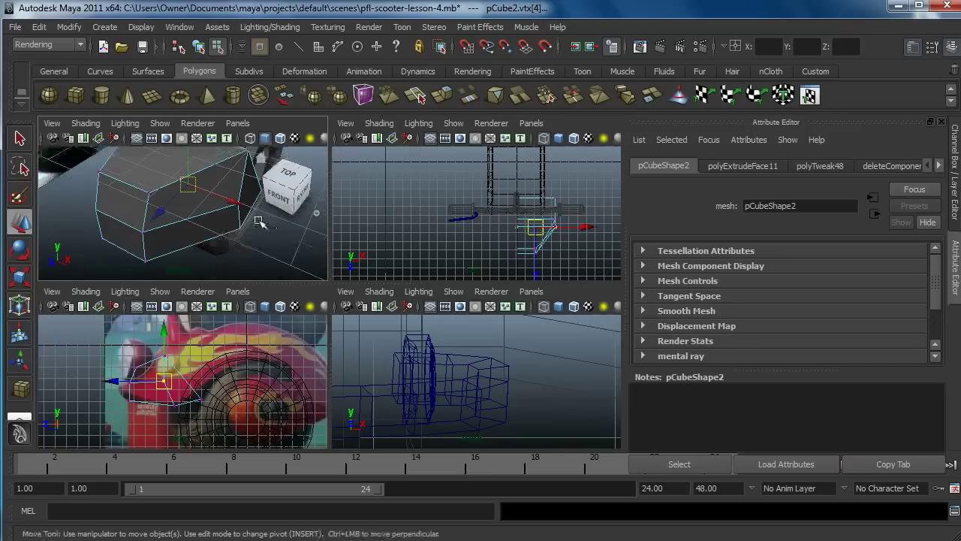
{"action": "middle_click_drag", "start_coordinate": [239, 206], "coordinate": [237, 275], "text": "alt"}
{"action": "left_click_drag", "start_coordinate": [236, 274], "coordinate": [251, 220], "text": "alt"}
- Reposition the shell's lower front, lower middle and wheel-side vertices along the lower edge of the body in side view
{"action": "left_click_drag", "start_coordinate": [188, 365], "coordinate": [128, 396]}
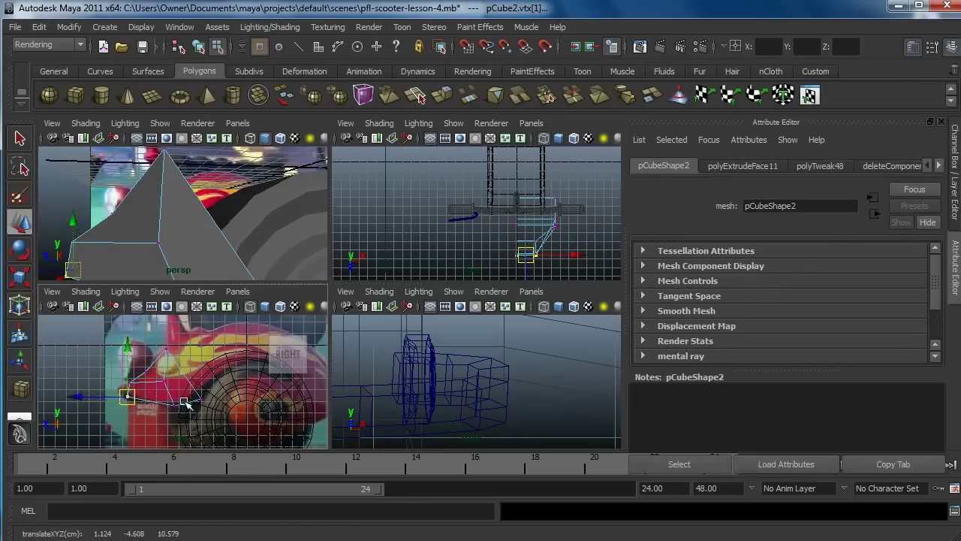
{"action": "left_click_drag", "start_coordinate": [178, 415], "coordinate": [169, 406]}
{"action": "left_click_drag", "start_coordinate": [217, 384], "coordinate": [181, 417]}
{"action": "left_click_drag", "start_coordinate": [201, 400], "coordinate": [195, 400]}
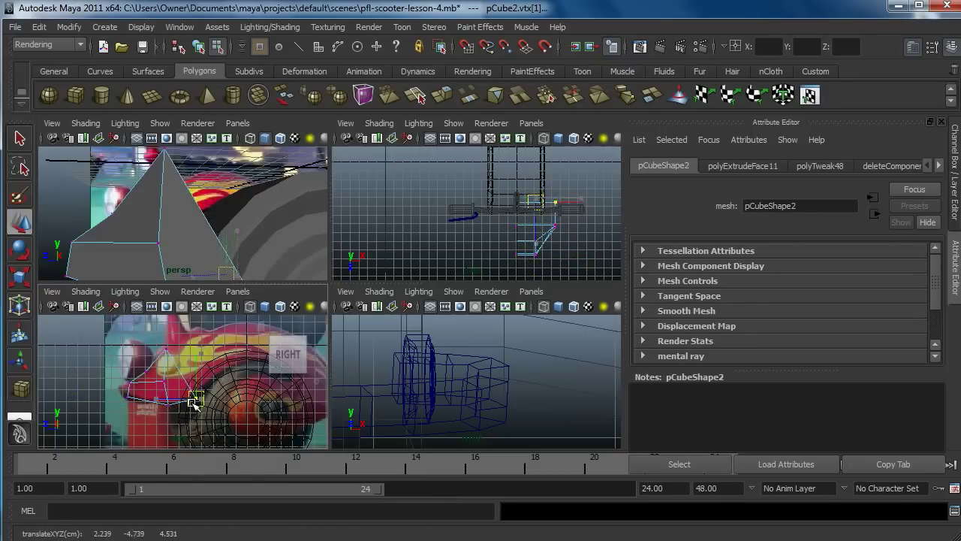
- Move the shell's outer middle vertices inward in top view to narrow the front of the body
{"action": "left_click_drag", "start_coordinate": [152, 368], "coordinate": [177, 400]}
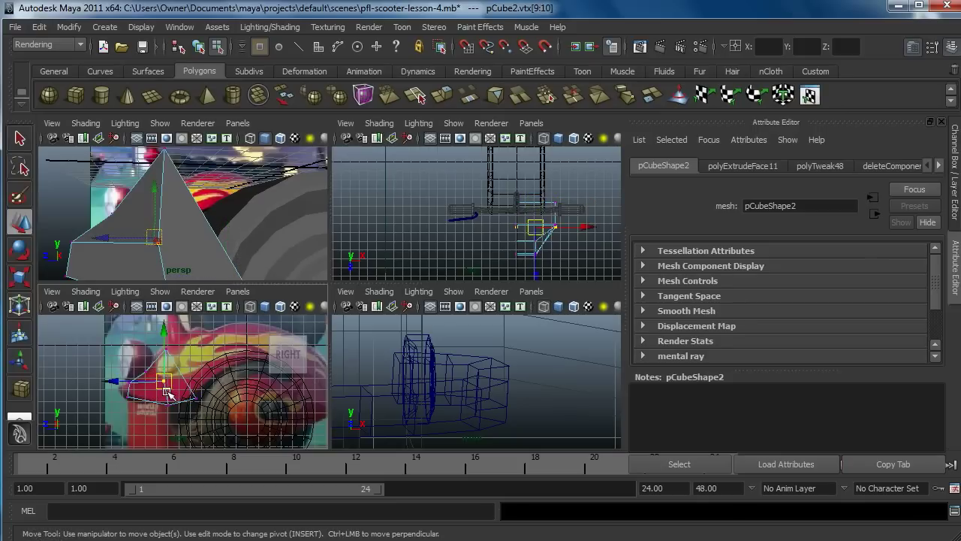
{"action": "left_click", "coordinate": [566, 246]}
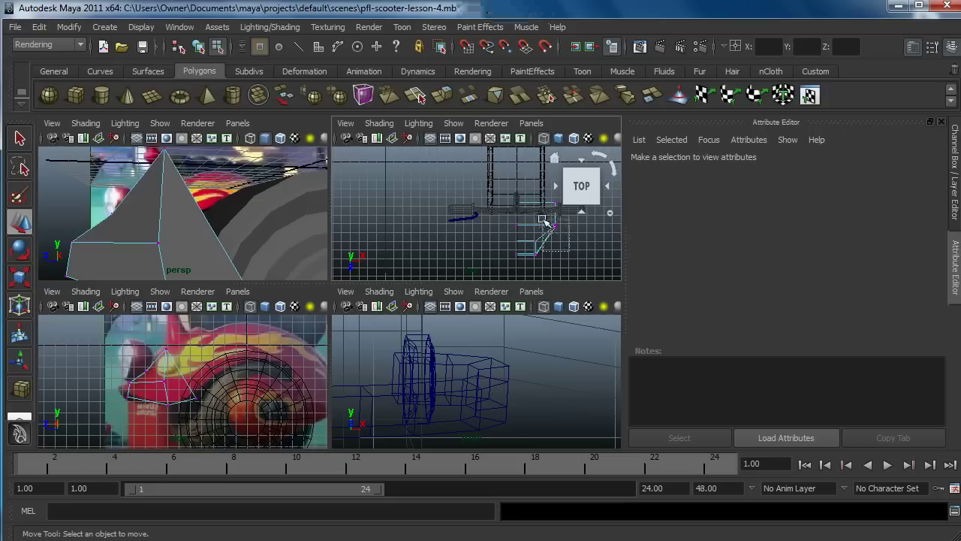
{"action": "left_click_drag", "start_coordinate": [549, 219], "coordinate": [597, 232]}
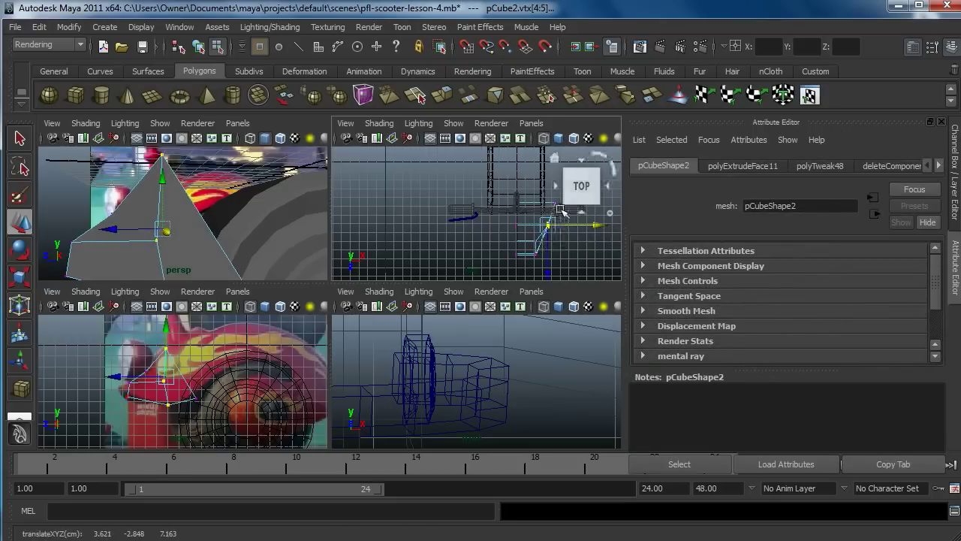
- Extrude the shell's wheel-side end face and move the new face up and back over the wheel in side view
{"action": "mouse_move", "coordinate": [165, 218]}
{"action": "left_mouse_down", "text": "alt"}
{"action": "mouse_move", "coordinate": [140, 231]}
{"action": "mouse_move", "coordinate": [158, 229]}
{"action": "left_mouse_up", "text": "alt"}
{"action": "right_click_drag", "start_coordinate": [158, 230], "coordinate": [160, 263]}
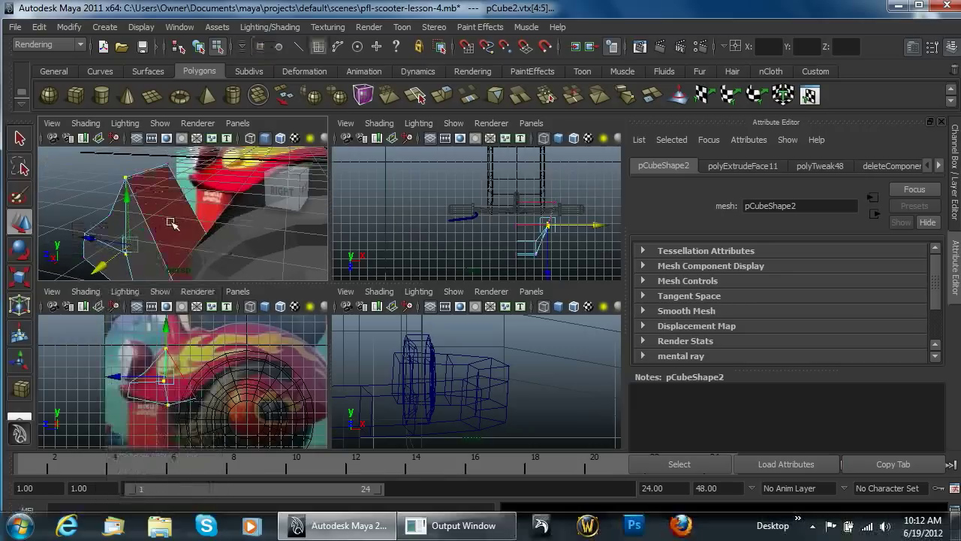
{"action": "left_click", "coordinate": [169, 220]}
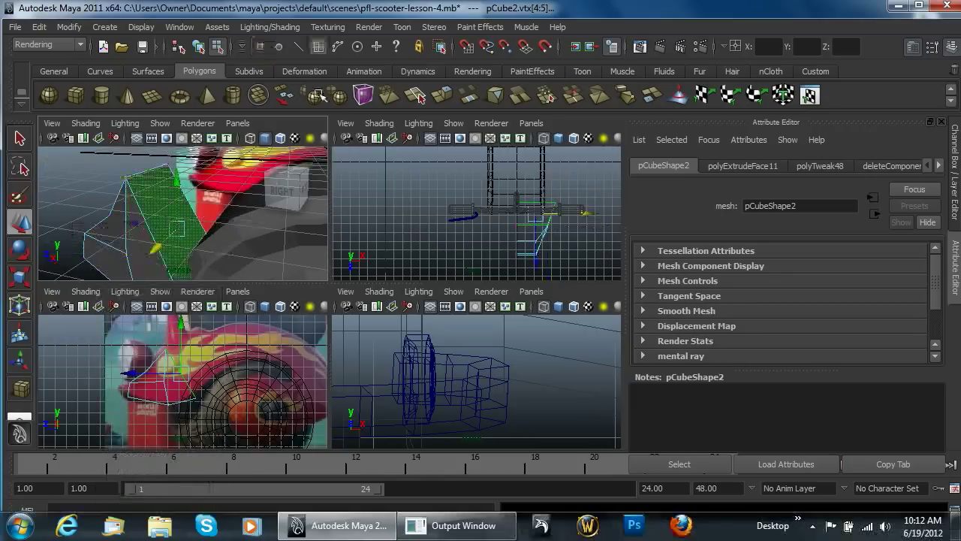
{"action": "left_click", "coordinate": [447, 98]}
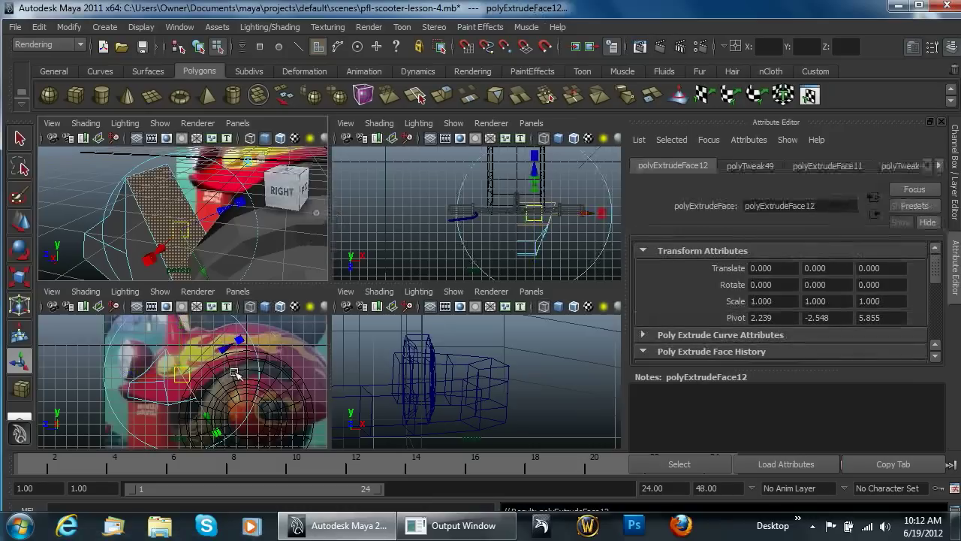
{"action": "key", "text": "w"}
{"action": "left_click_drag", "start_coordinate": [181, 374], "coordinate": [201, 359]}
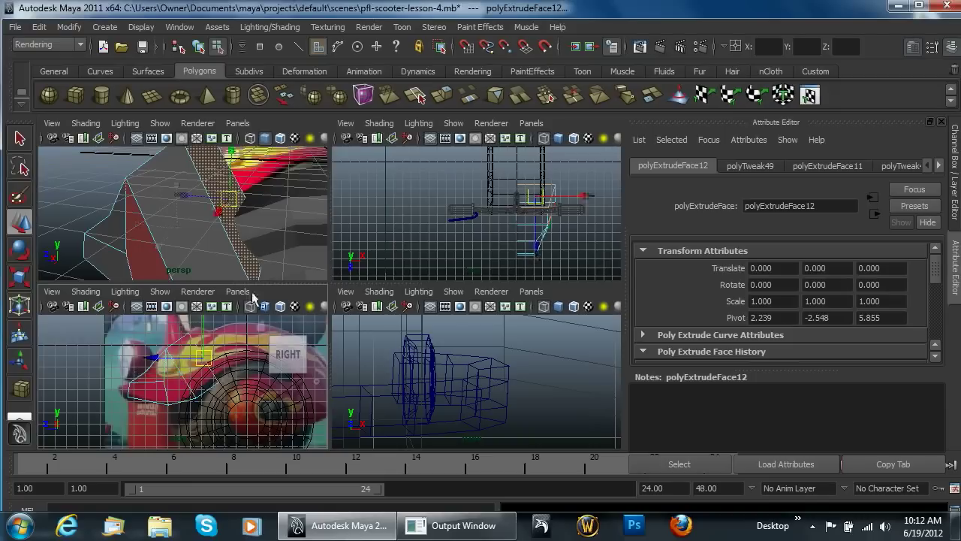
- Extrude the end face two more times, moving each new face back along the top of the wheel in side view
{"action": "left_click", "coordinate": [446, 94]}
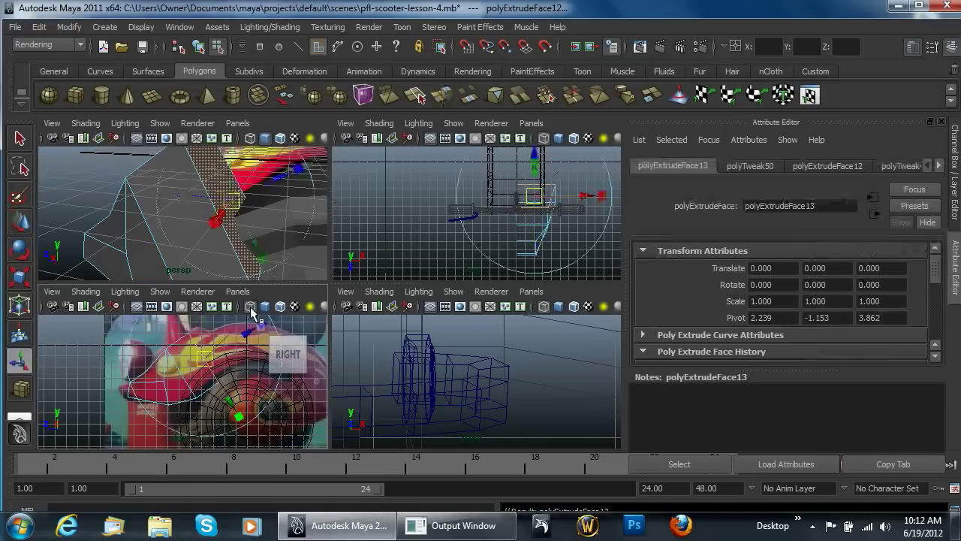
{"action": "key", "text": "w"}
{"action": "left_click_drag", "start_coordinate": [205, 360], "coordinate": [241, 350]}
{"action": "left_click", "coordinate": [446, 94]}
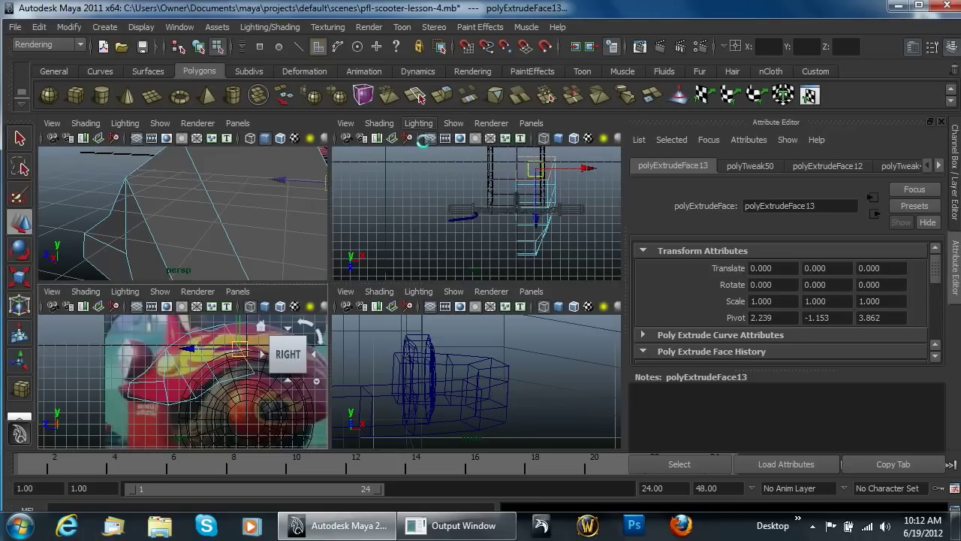
{"action": "key", "text": "w"}
{"action": "left_click_drag", "start_coordinate": [240, 350], "coordinate": [285, 351]}
{"action": "middle_click_drag", "start_coordinate": [277, 369], "coordinate": [222, 368], "text": "alt"}
- Move the extruded sections' lower vertices onto the wheel arch and their upper vertices onto the body's top outline in side view
{"action": "right_click_drag", "start_coordinate": [198, 358], "coordinate": [150, 254]}
{"action": "mouse_move", "coordinate": [170, 396]}
{"action": "left_mouse_down"}
{"action": "mouse_move", "coordinate": [152, 373]}
{"action": "mouse_move", "coordinate": [158, 382]}
{"action": "left_mouse_up"}
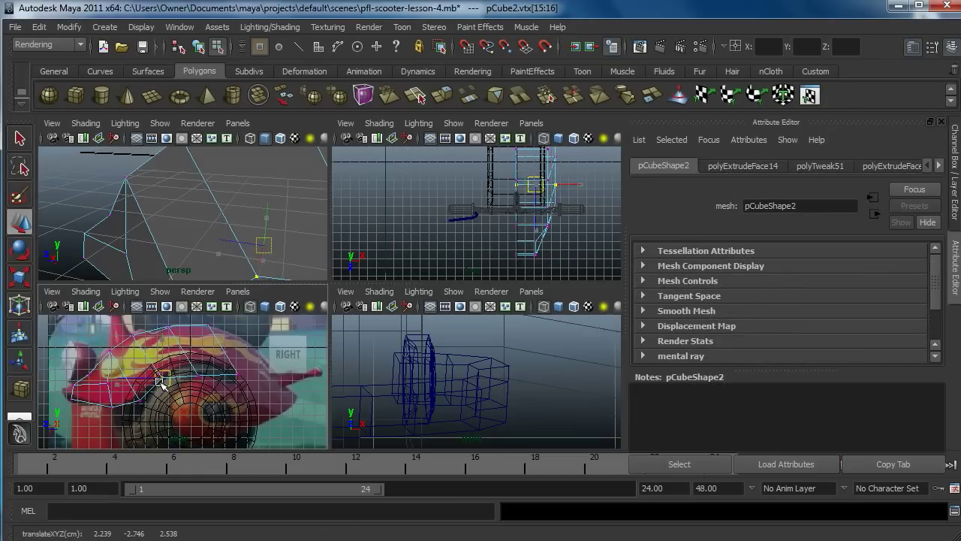
{"action": "left_click_drag", "start_coordinate": [215, 386], "coordinate": [196, 374]}
{"action": "mouse_move", "coordinate": [252, 389]}
{"action": "left_mouse_down"}
{"action": "mouse_move", "coordinate": [228, 364]}
{"action": "mouse_move", "coordinate": [241, 378]}
{"action": "left_mouse_up"}
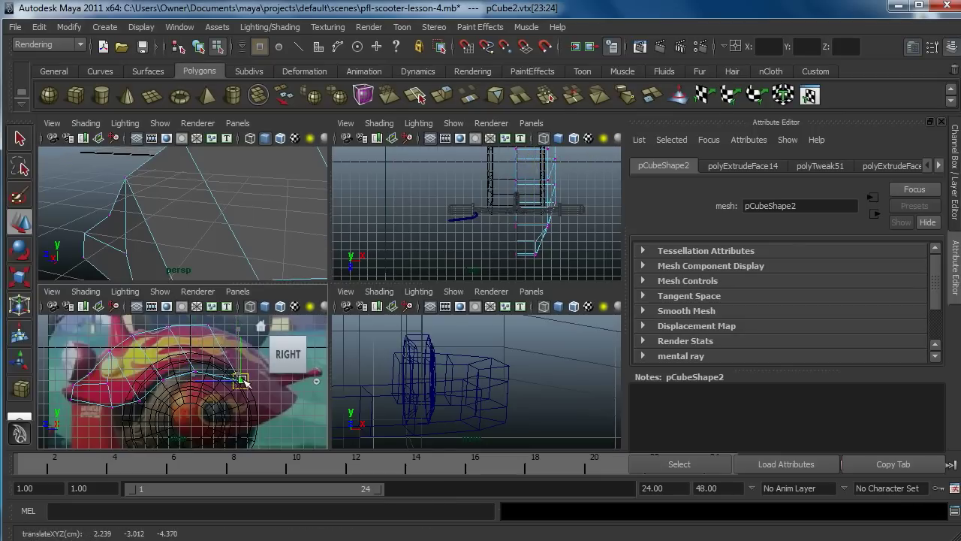
{"action": "left_click_drag", "start_coordinate": [217, 336], "coordinate": [192, 329]}
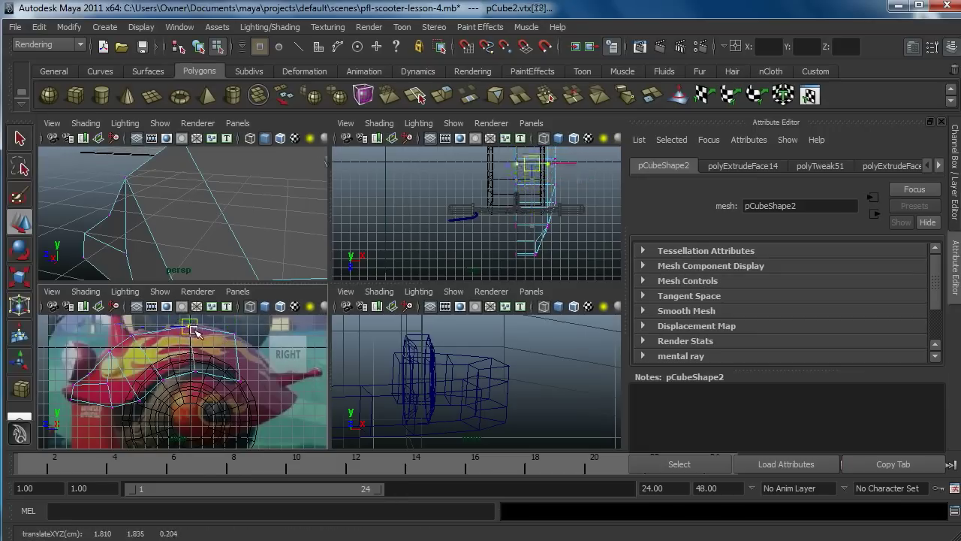
{"action": "left_click", "coordinate": [139, 330]}
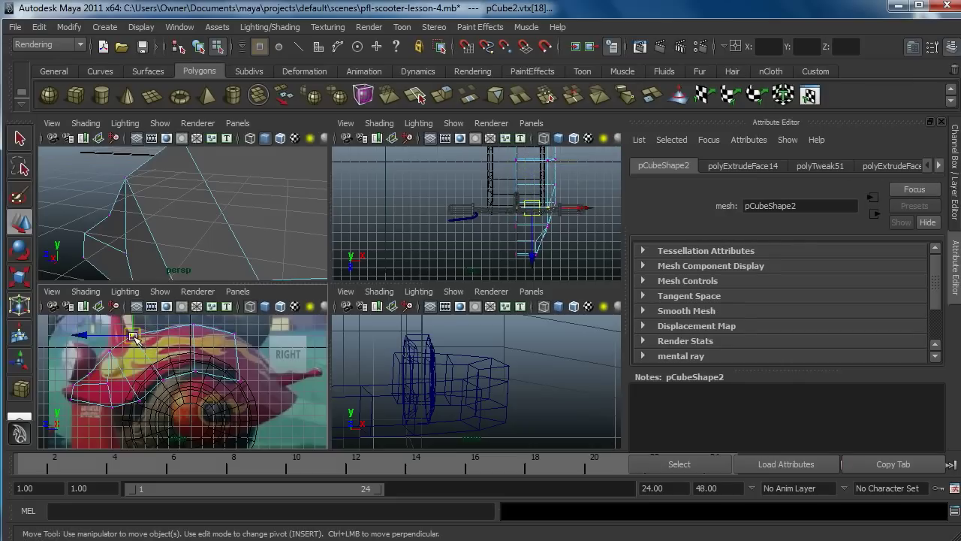
{"action": "scroll", "coordinate": [570, 217], "scroll_direction": "down", "scroll_amount": 2}
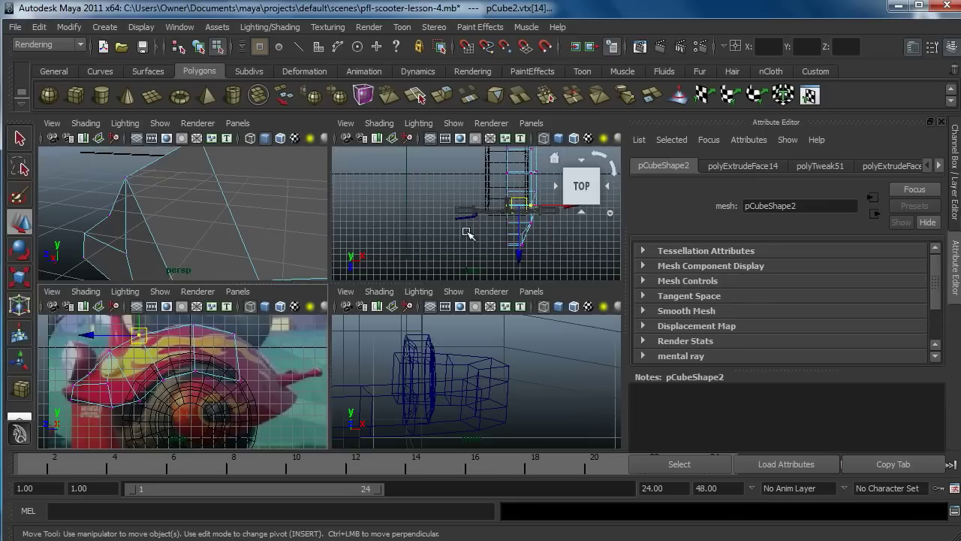
- Select the strip of faces on the underside of the arch facing the wheel and delete them
{"action": "middle_click", "coordinate": [251, 238]}
{"action": "scroll", "coordinate": [244, 239], "scroll_direction": "down", "scroll_amount": 8}
{"action": "right_click_drag", "start_coordinate": [212, 239], "coordinate": [218, 238], "text": "alt"}
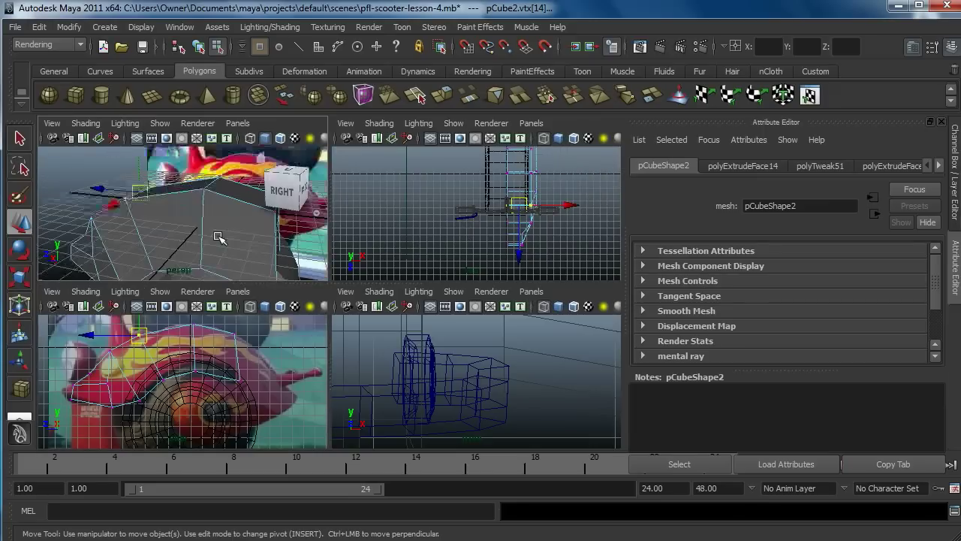
{"action": "left_click_drag", "start_coordinate": [205, 236], "coordinate": [243, 212], "text": "alt"}
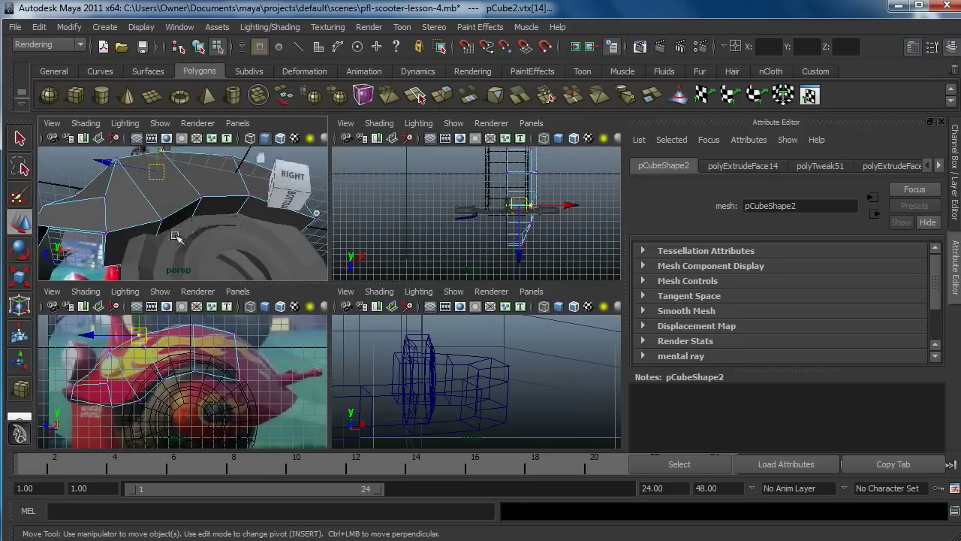
{"action": "left_click_drag", "start_coordinate": [205, 245], "coordinate": [110, 213], "text": "alt"}
{"action": "right_click", "coordinate": [110, 212]}
{"action": "right_click_drag", "start_coordinate": [107, 251], "coordinate": [107, 251]}
{"action": "left_click", "coordinate": [105, 219]}
{"action": "left_click", "coordinate": [159, 190]}
{"action": "left_click", "coordinate": [196, 172]}
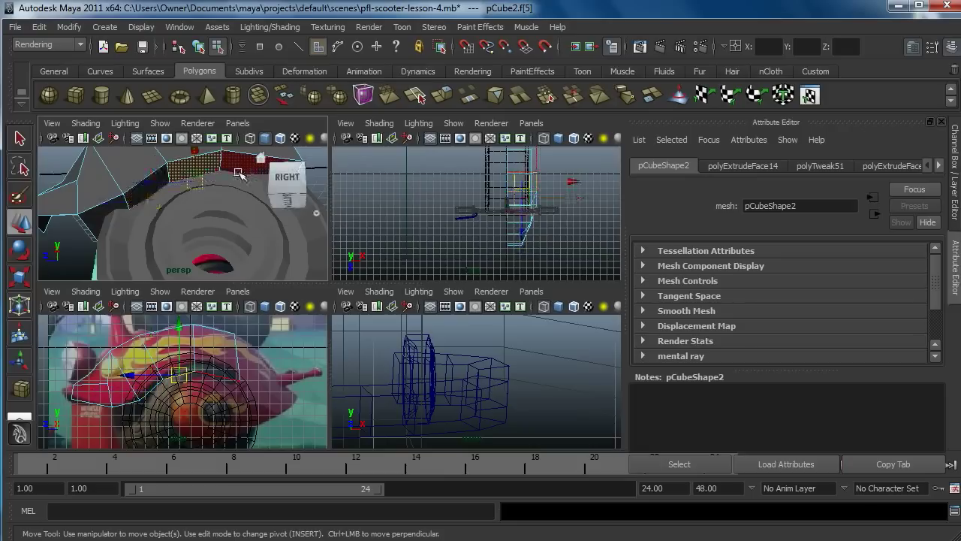
{"action": "left_click", "coordinate": [239, 173]}
{"action": "left_click", "coordinate": [180, 187], "text": "shift"}
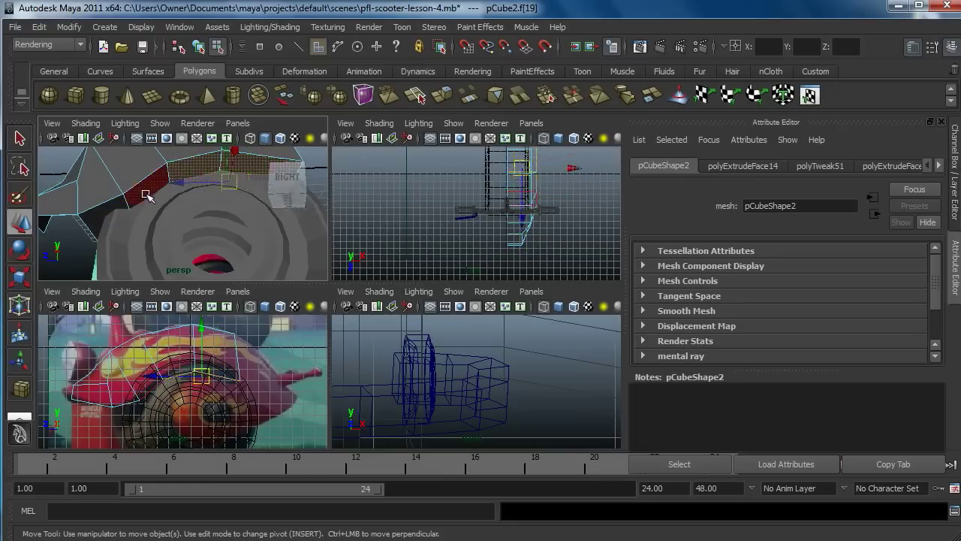
{"action": "left_click", "coordinate": [131, 229], "text": "shift"}
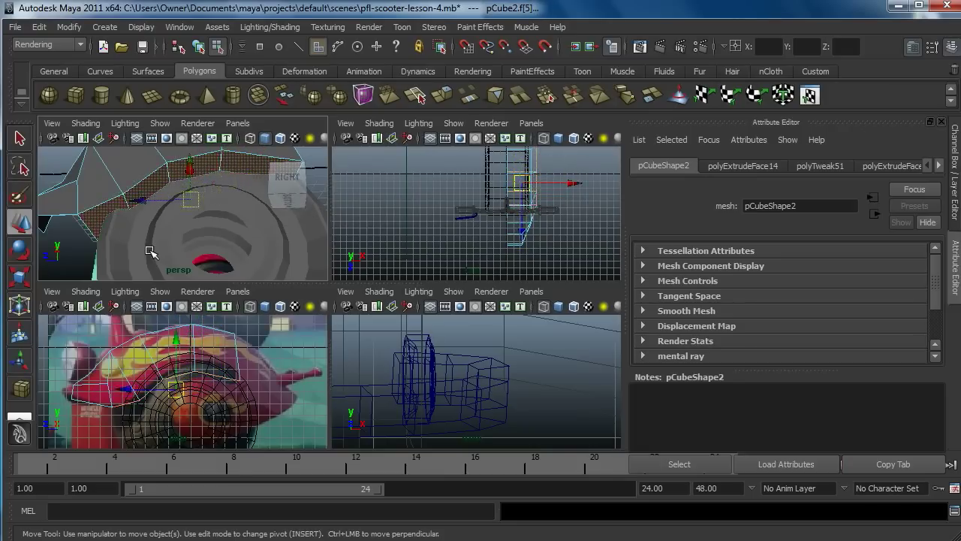
{"action": "left_click", "coordinate": [150, 251]}
- Select the interior faces along the shell's centre side and delete them
{"action": "left_click_drag", "start_coordinate": [188, 234], "coordinate": [387, 239], "text": "alt"}
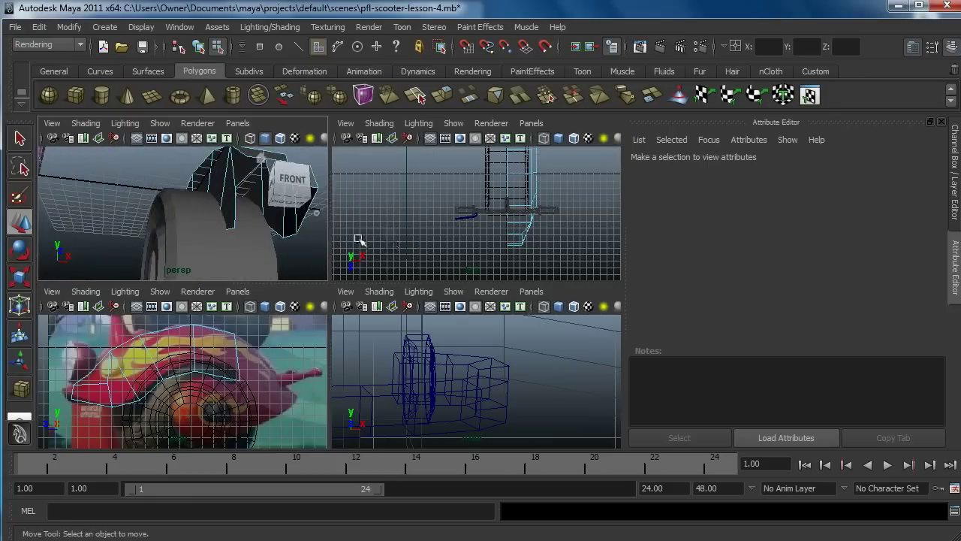
{"action": "left_click_drag", "start_coordinate": [324, 248], "coordinate": [311, 261], "text": "alt"}
{"action": "left_click", "coordinate": [262, 214]}
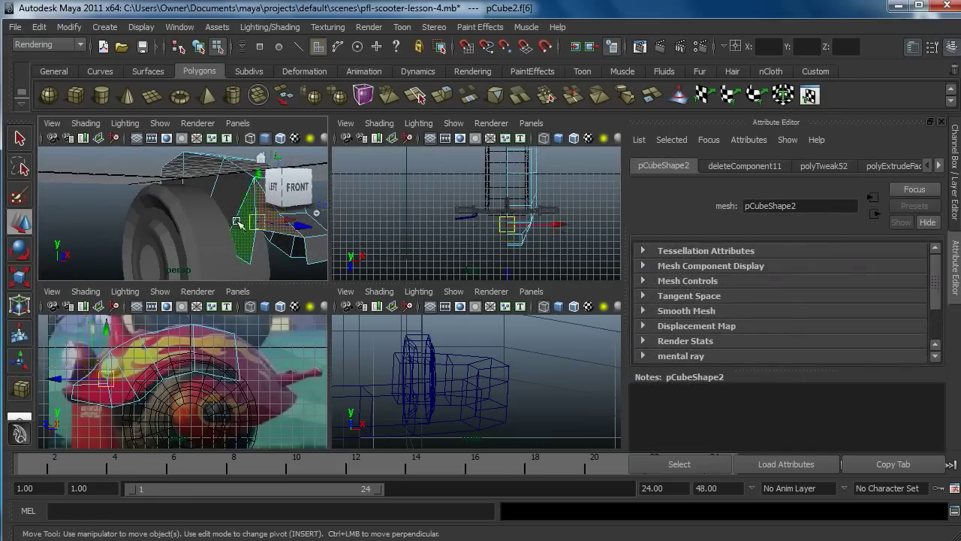
{"action": "left_click", "coordinate": [168, 180], "text": "shift"}
{"action": "left_click_drag", "start_coordinate": [148, 226], "coordinate": [225, 229], "text": "alt"}
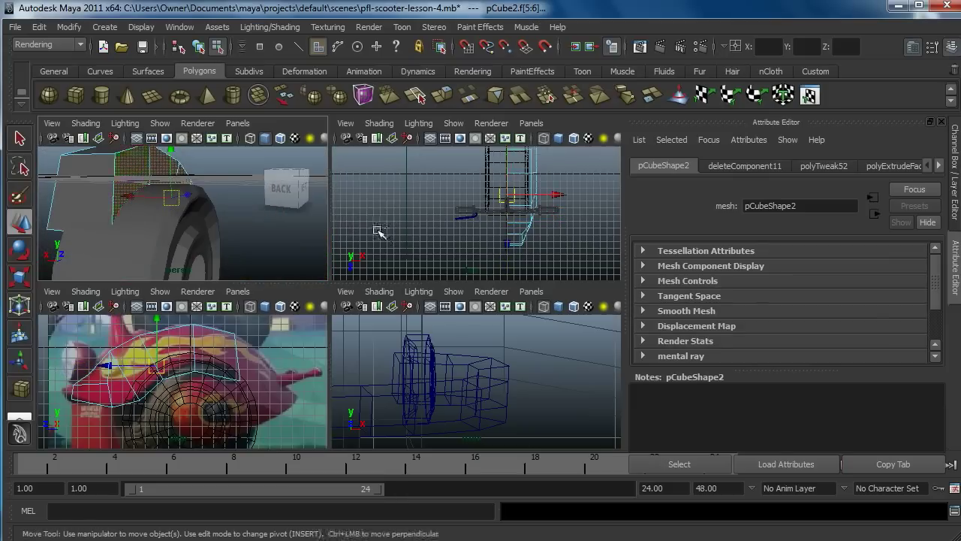
{"action": "left_click", "coordinate": [380, 231]}
- Return the body shell to object mode and preview it with smoothed display
{"action": "left_click_drag", "start_coordinate": [260, 275], "coordinate": [109, 214], "text": "alt"}
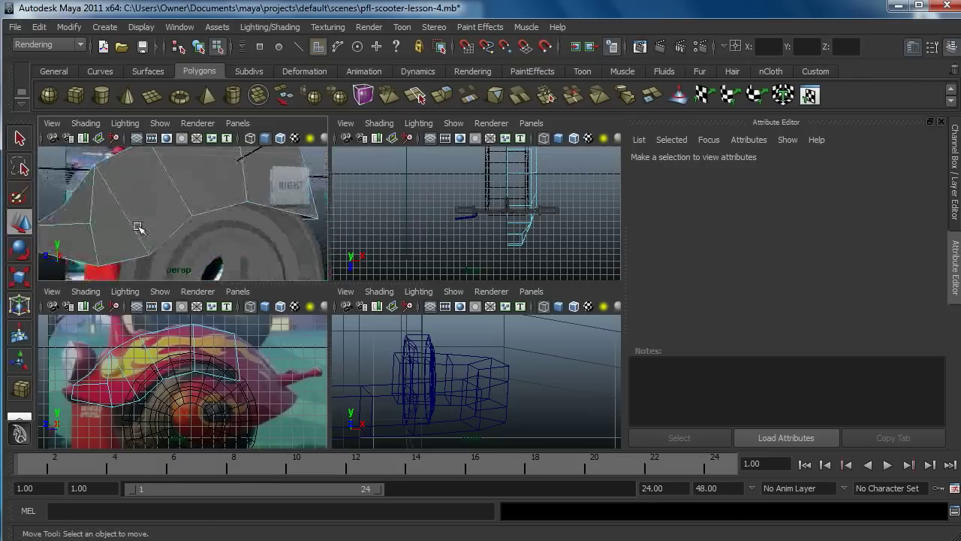
{"action": "right_click", "coordinate": [104, 205]}
{"action": "left_click", "coordinate": [145, 188]}
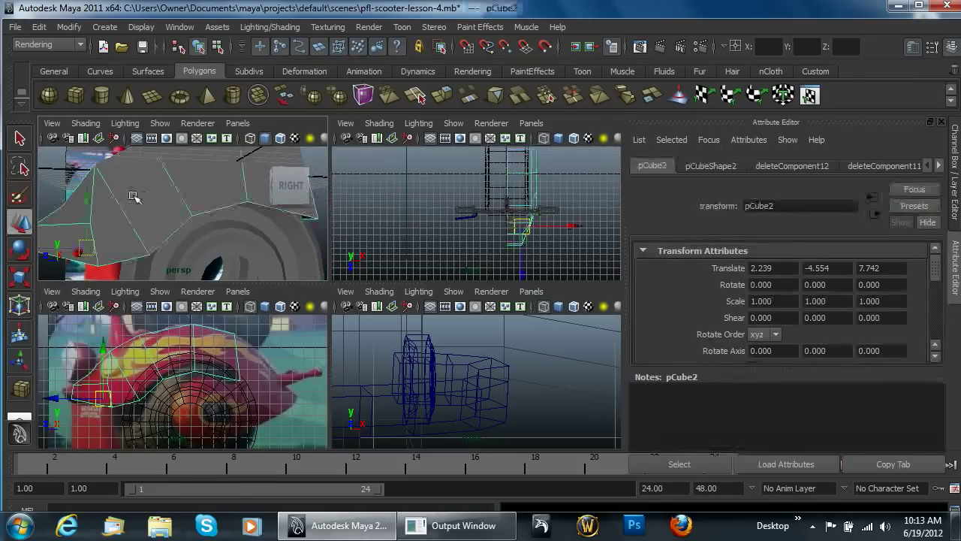
{"action": "left_click", "coordinate": [231, 231]}
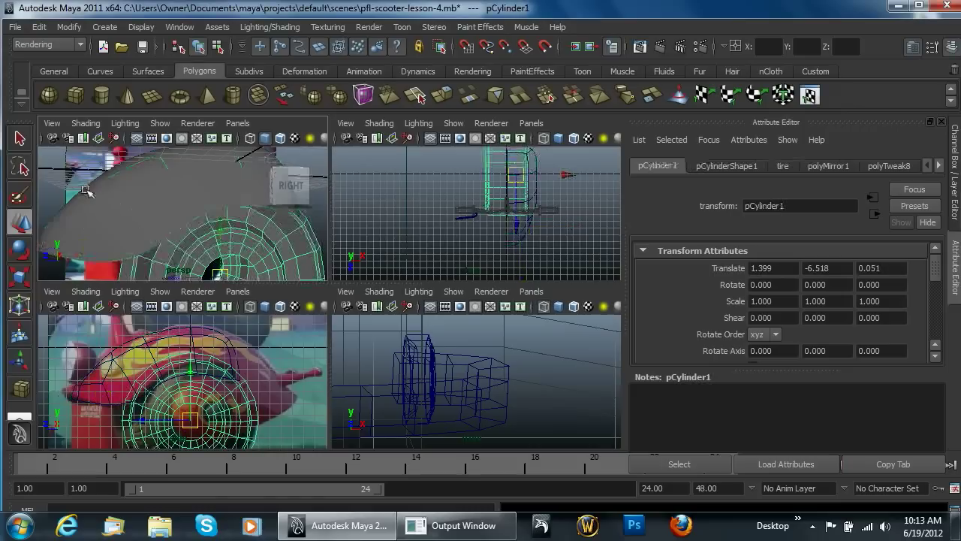
{"action": "left_click", "coordinate": [65, 189]}
{"action": "left_click_drag", "start_coordinate": [112, 211], "coordinate": [210, 220], "text": "alt"}
{"action": "key", "text": "super"}
{"action": "left_click", "coordinate": [254, 82]}
{"action": "scroll", "coordinate": [213, 206], "scroll_direction": "down", "scroll_amount": 3}
{"action": "key", "text": "super"}
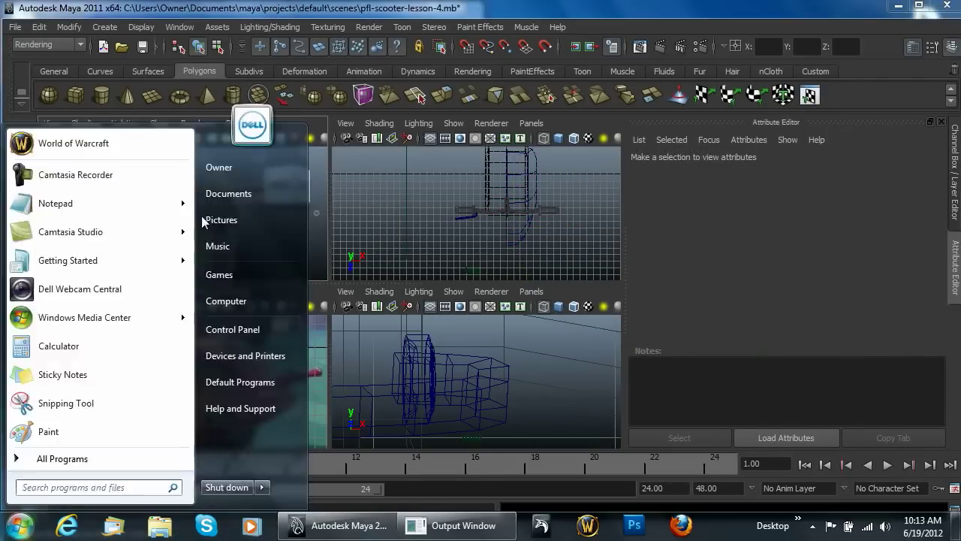
{"action": "left_click", "coordinate": [203, 221]}
- Select the body shell and return it to unsmoothed display
{"action": "left_click", "coordinate": [198, 203]}
{"action": "key", "text": "1"}
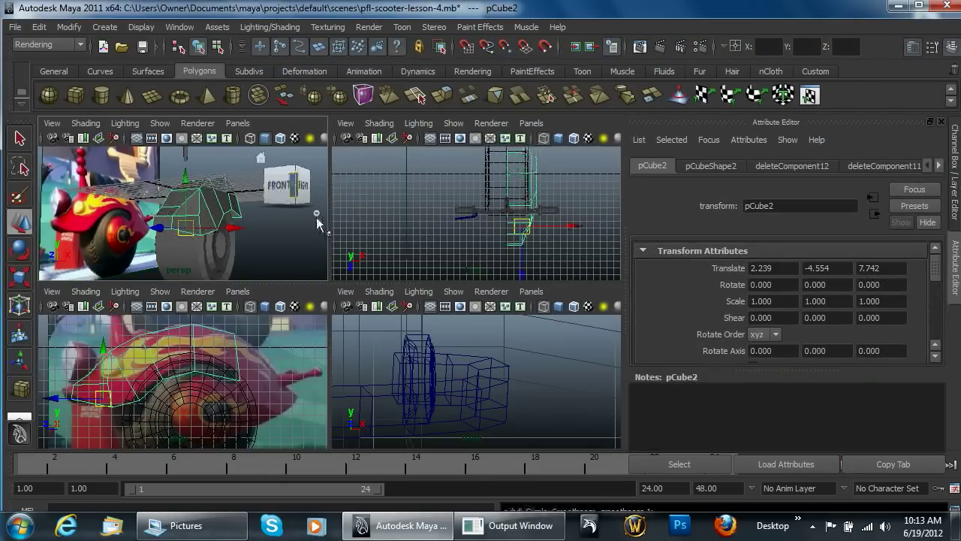
- Close the separate Output Window and return to the modelling scene
{"action": "right_click", "coordinate": [515, 525]}
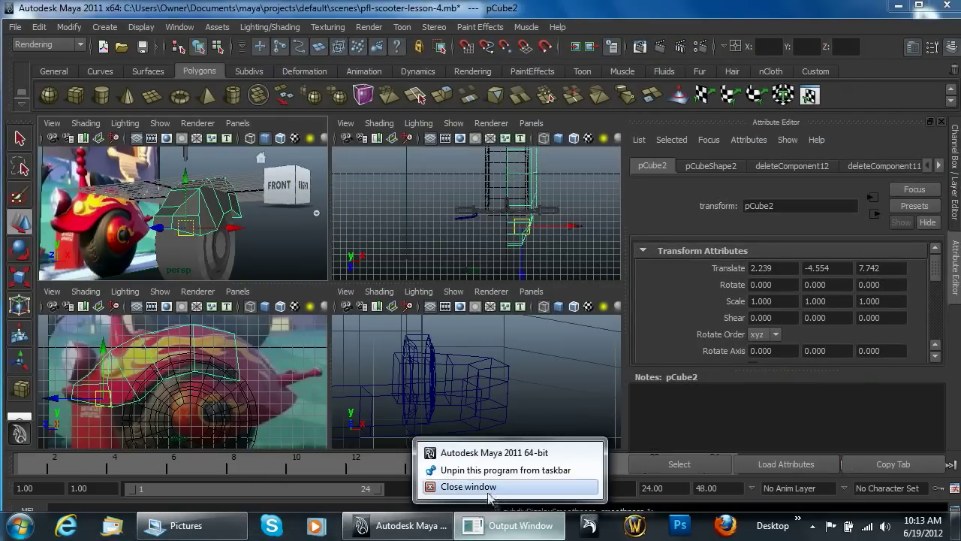
{"action": "left_click", "coordinate": [461, 485]}
{"action": "left_click", "coordinate": [161, 486]}
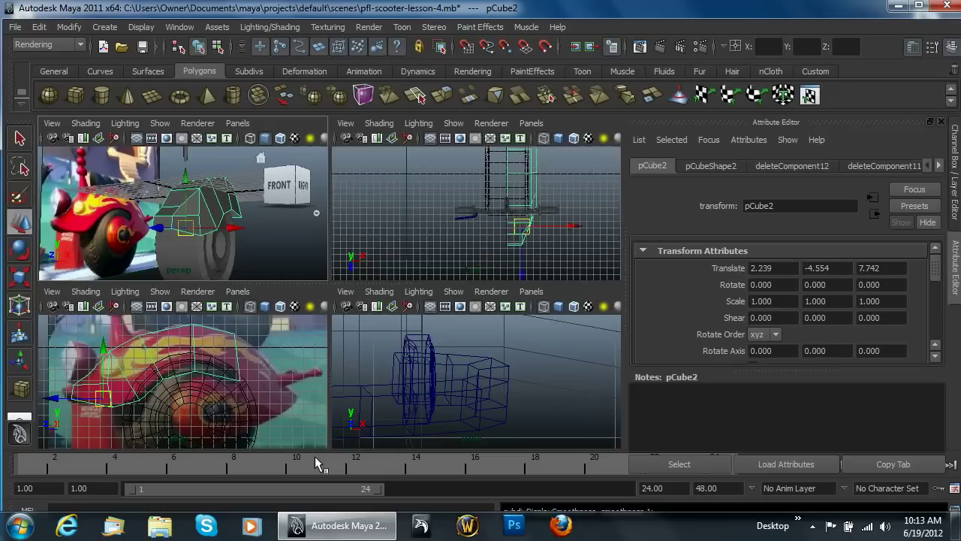
- Extrude the rear end face of the body shell and move it back and down along the side-view reference
{"action": "right_click_drag", "start_coordinate": [193, 209], "coordinate": [233, 198]}
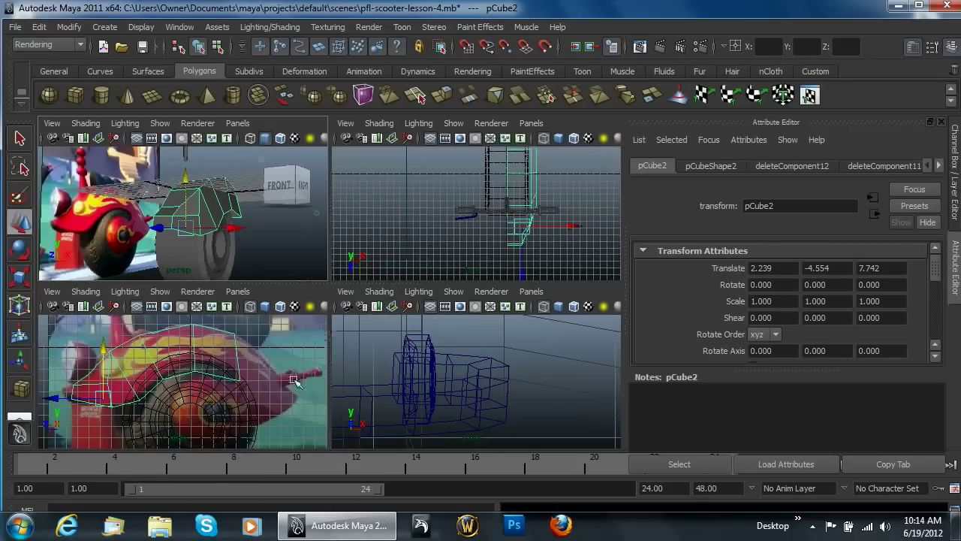
{"action": "right_click_drag", "start_coordinate": [225, 186], "coordinate": [231, 218]}
{"action": "left_click_drag", "start_coordinate": [141, 255], "coordinate": [124, 252], "text": "alt"}
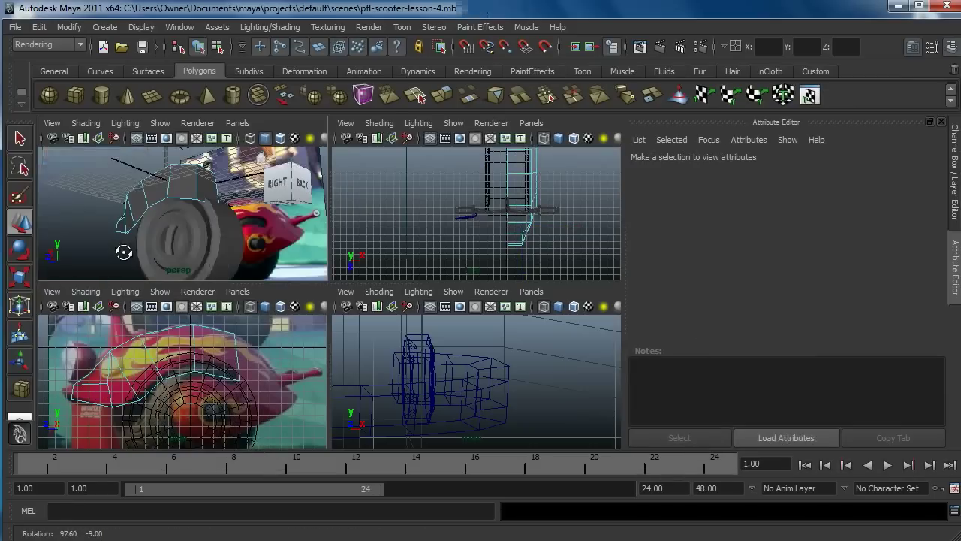
{"action": "key", "text": "super"}
{"action": "key", "text": "super"}
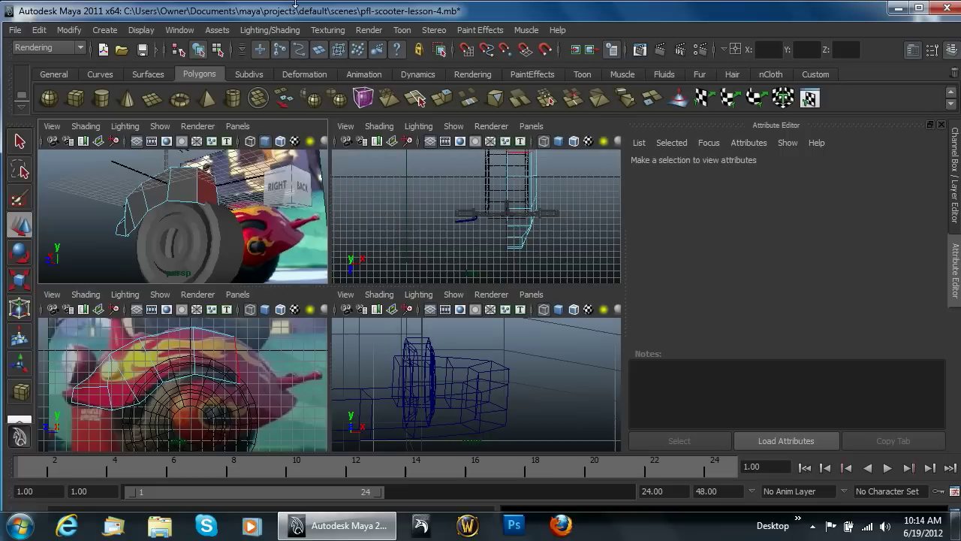
{"action": "left_click", "coordinate": [207, 181]}
{"action": "left_click", "coordinate": [442, 98]}
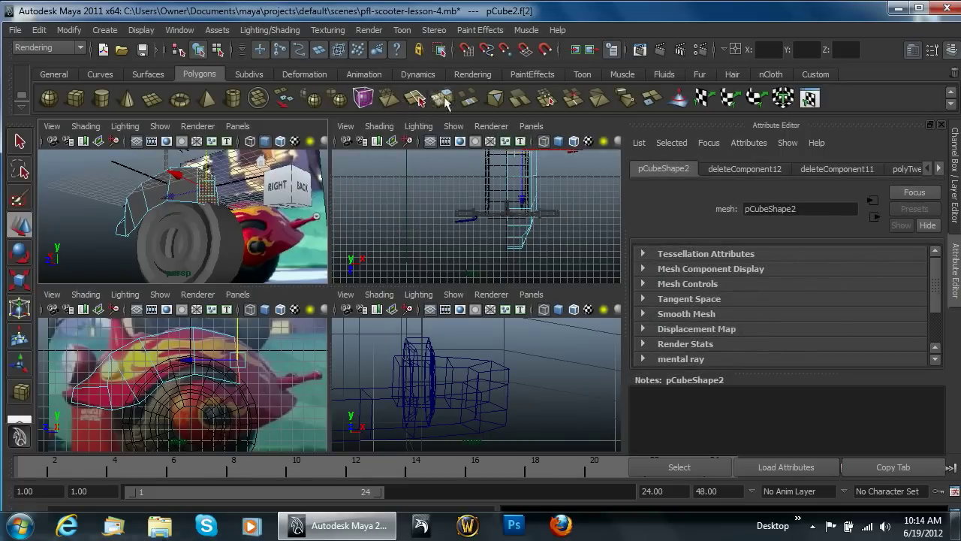
{"action": "key", "text": "w"}
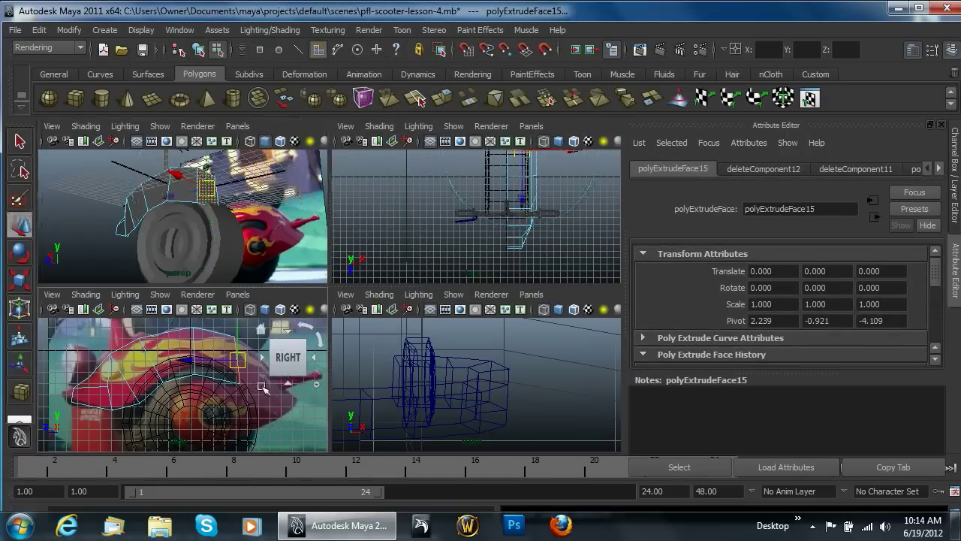
{"action": "left_click_drag", "start_coordinate": [239, 360], "coordinate": [267, 381]}
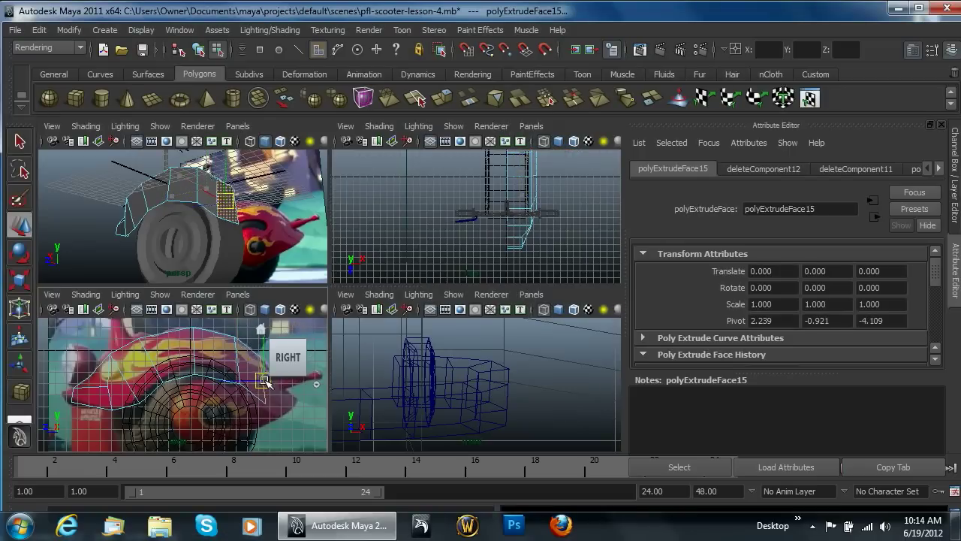
- Rotate the extruded rear face to follow the body's curve and lower it slightly
{"action": "key", "text": "e"}
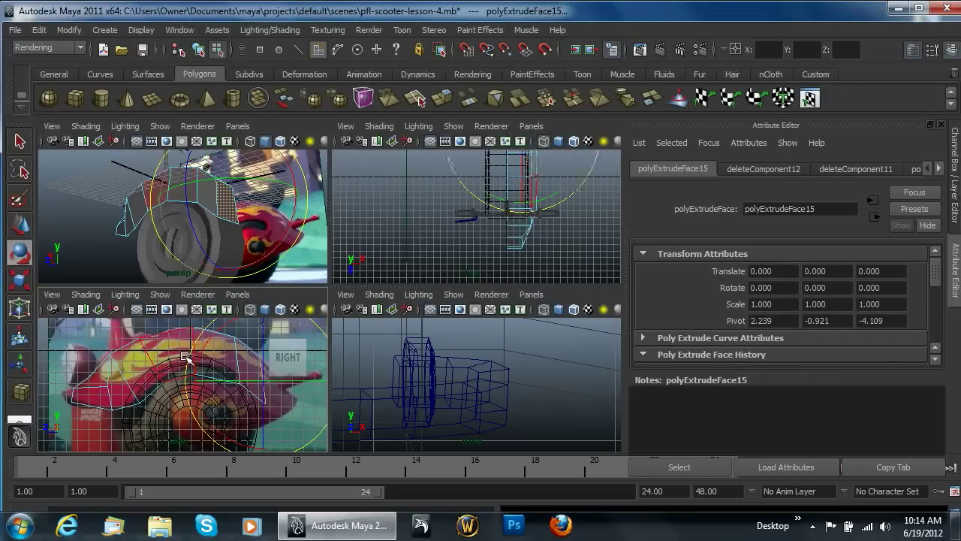
{"action": "left_click_drag", "start_coordinate": [188, 363], "coordinate": [242, 328]}
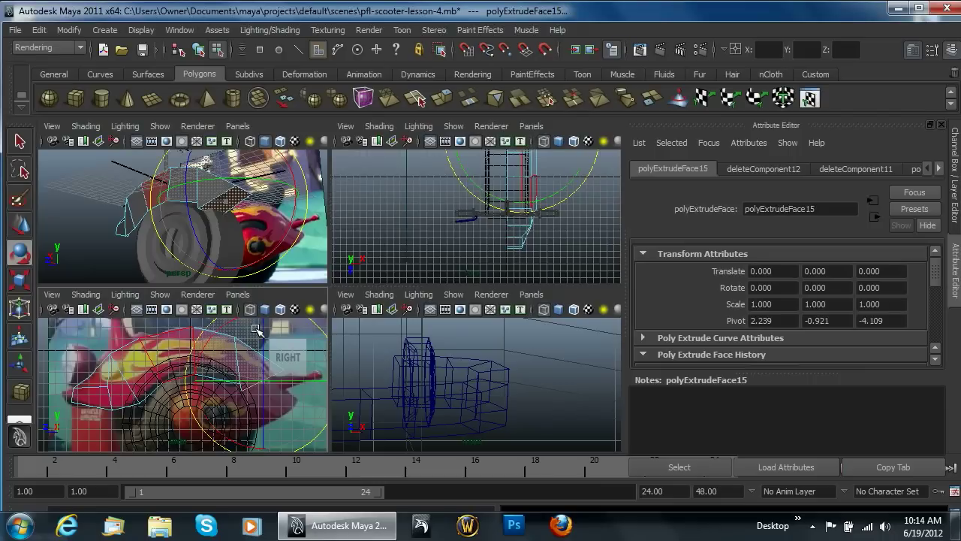
{"action": "key", "text": "w"}
{"action": "left_click_drag", "start_coordinate": [262, 384], "coordinate": [262, 389]}
- Reposition the lower wheel-side and outer tip vertices of the new rear section to match the reference outline
{"action": "right_click_drag", "start_coordinate": [234, 383], "coordinate": [182, 253]}
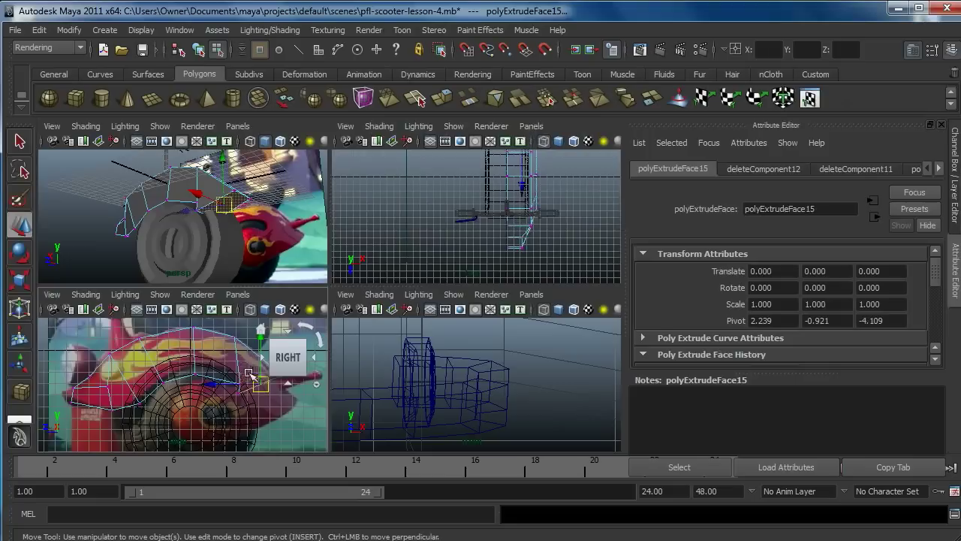
{"action": "left_click", "coordinate": [237, 381]}
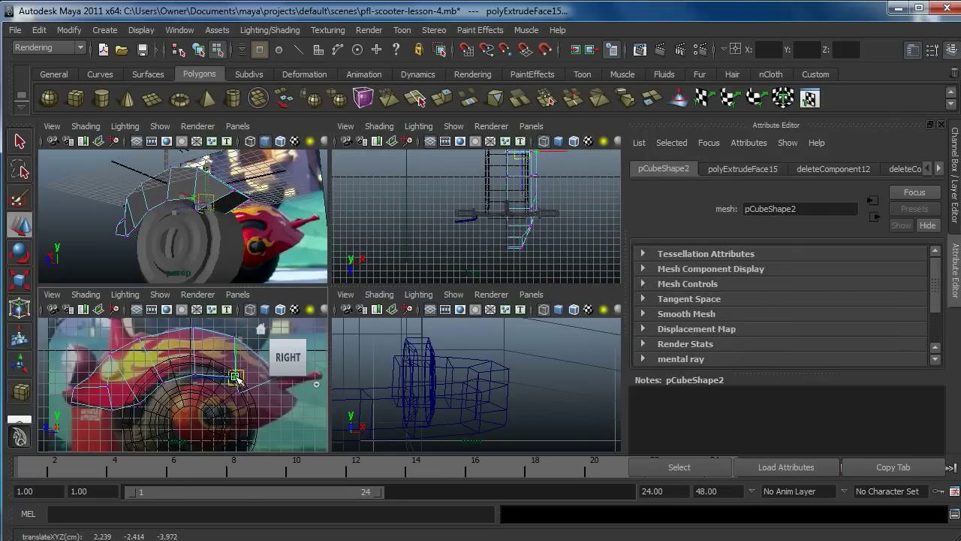
{"action": "mouse_move", "coordinate": [237, 381]}
{"action": "left_mouse_down"}
{"action": "mouse_move", "coordinate": [241, 391]}
{"action": "mouse_move", "coordinate": [253, 385]}
{"action": "left_mouse_up"}
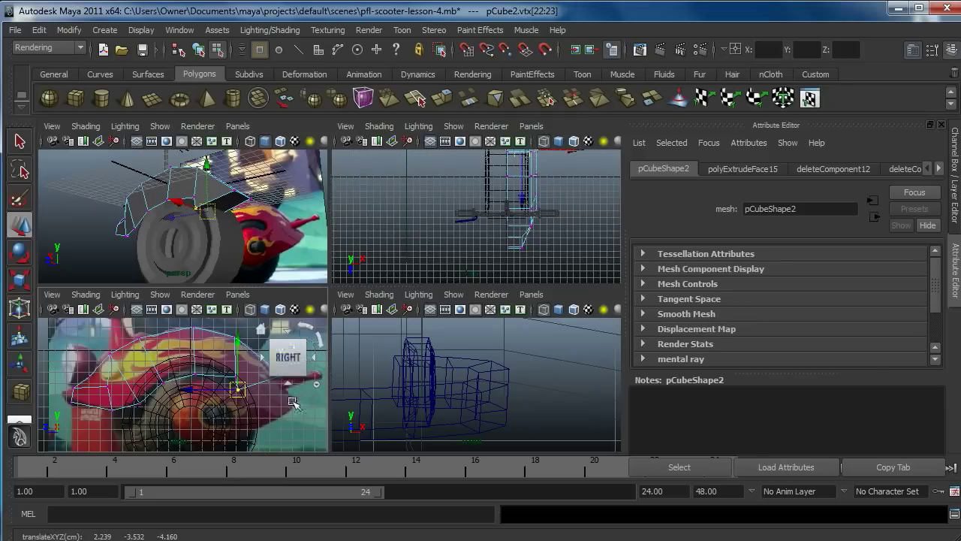
{"action": "middle_click_drag", "start_coordinate": [259, 378], "coordinate": [216, 378], "text": "alt"}
{"action": "left_click", "coordinate": [224, 372]}
{"action": "left_click_drag", "start_coordinate": [223, 373], "coordinate": [225, 375]}
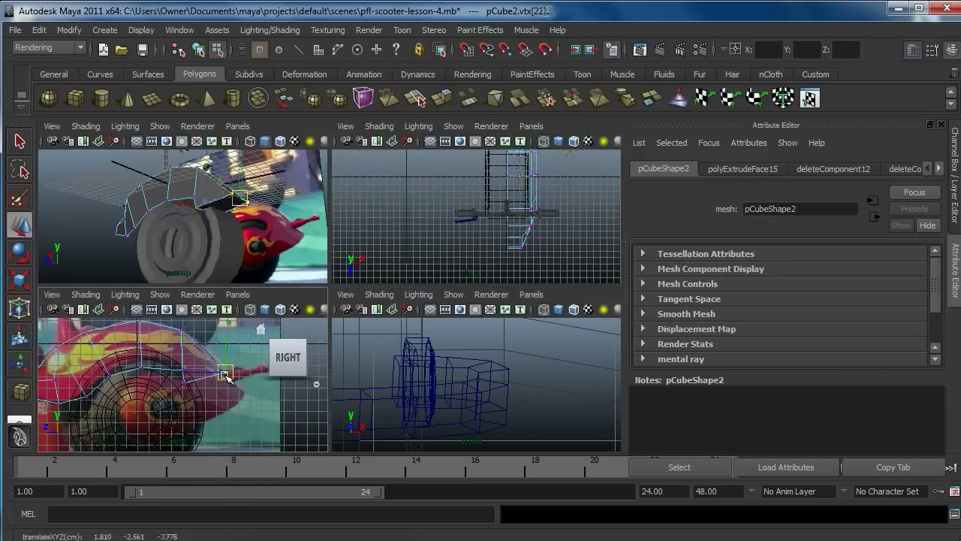
- Extrude the underside face of the rear section and move it downward behind the wheel
{"action": "right_click_drag", "start_coordinate": [181, 353], "coordinate": [218, 248]}
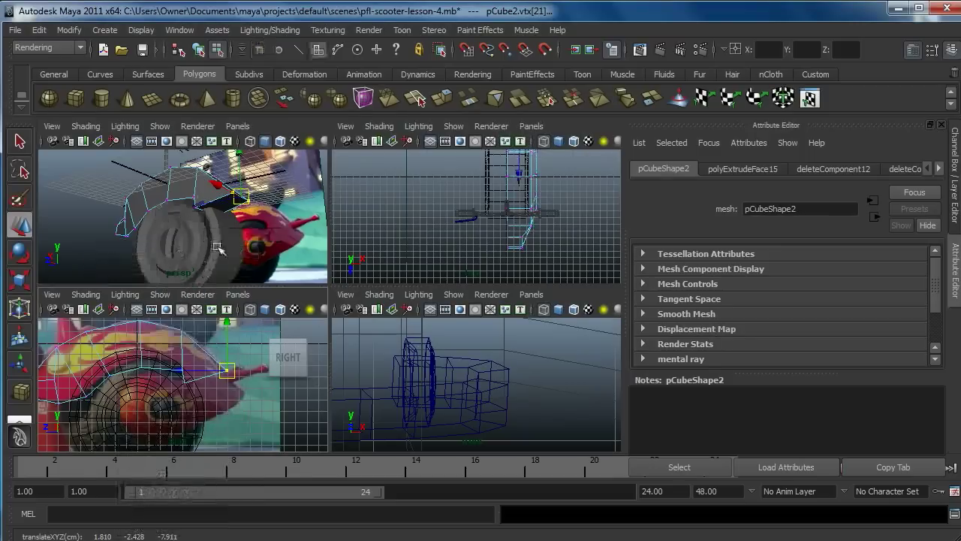
{"action": "left_click", "coordinate": [225, 205]}
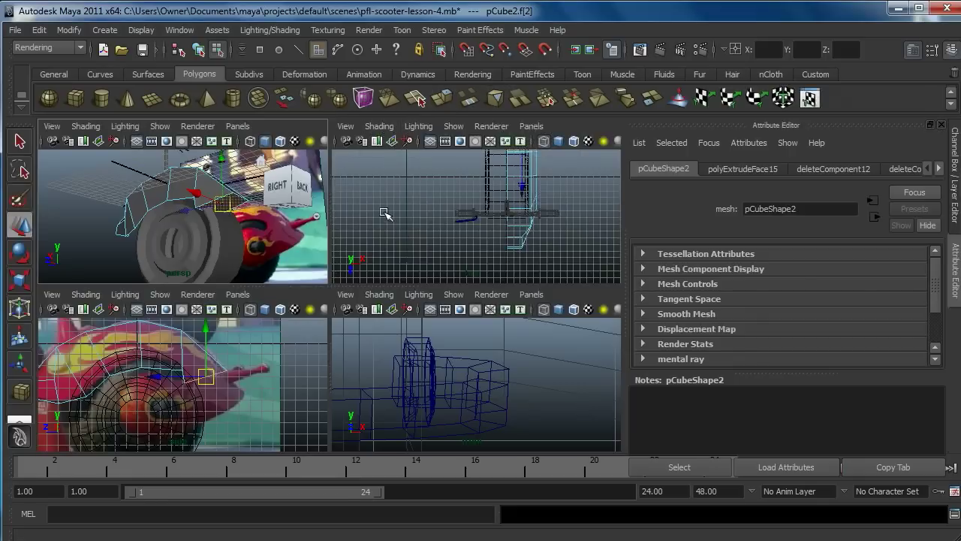
{"action": "key", "text": "ctrl+e"}
{"action": "key", "text": "w"}
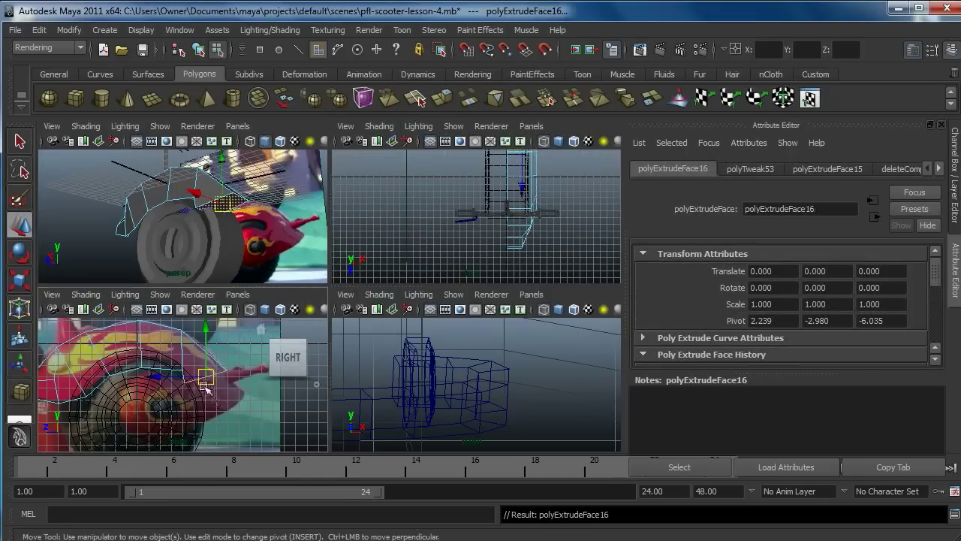
{"action": "left_click_drag", "start_coordinate": [204, 382], "coordinate": [211, 396]}
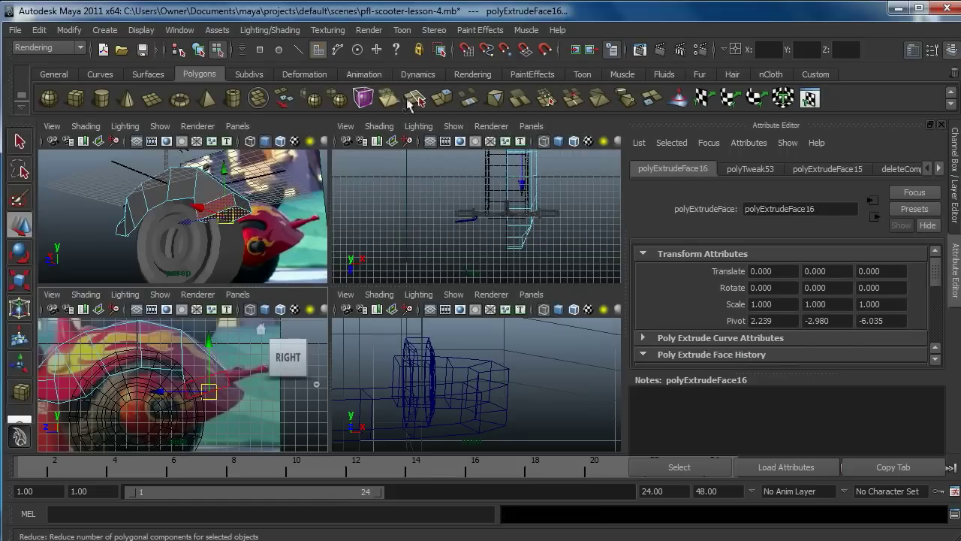
- Extrude the underside face twice more, moving it back and down, then further down, toward the reference tail's lower edge
{"action": "key", "text": "ctrl+e"}
{"action": "key", "text": "w"}
{"action": "left_click_drag", "start_coordinate": [212, 403], "coordinate": [229, 409]}
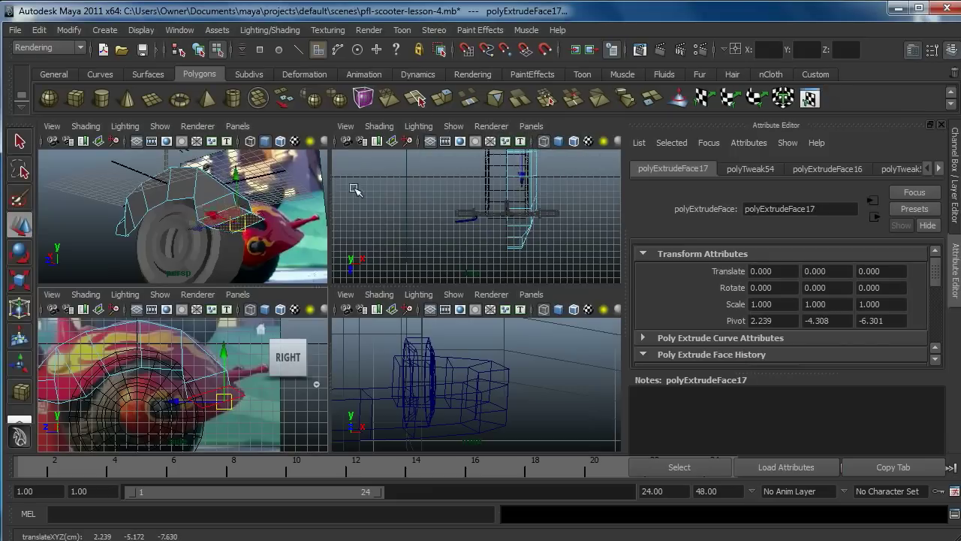
{"action": "left_click", "coordinate": [447, 102]}
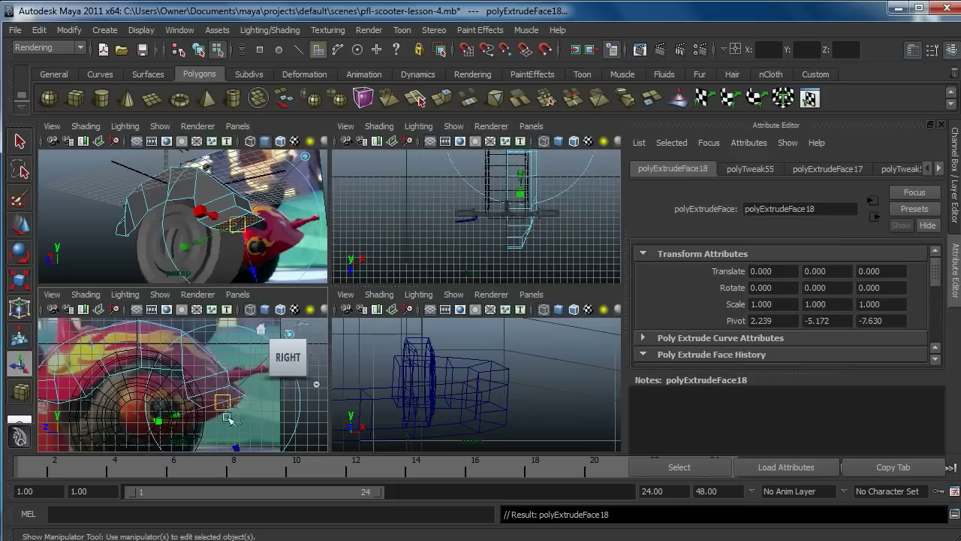
{"action": "key", "text": "w"}
{"action": "left_click_drag", "start_coordinate": [223, 404], "coordinate": [225, 417]}
- Adjust the tail's outer and lower vertices to follow the pointed rear outline in the reference
{"action": "right_click_drag", "start_coordinate": [199, 394], "coordinate": [152, 257]}
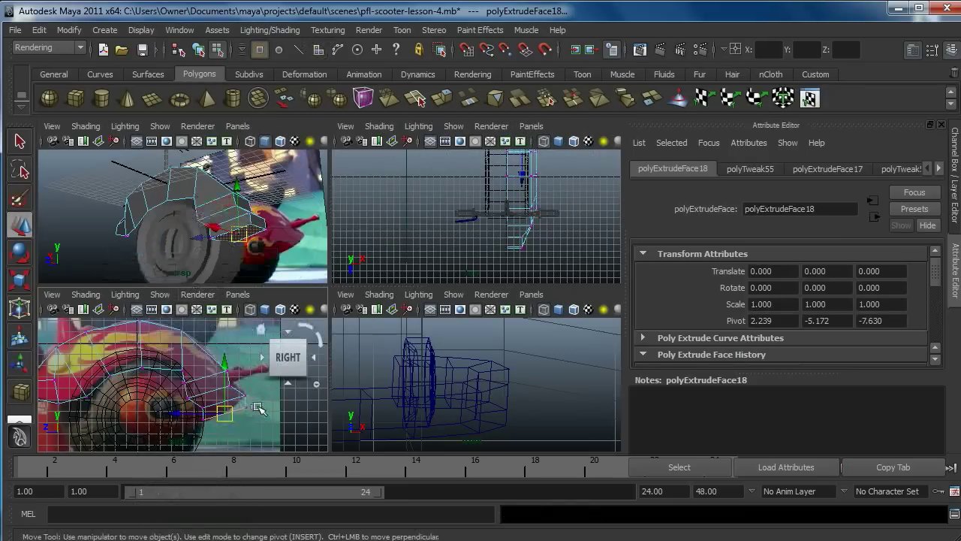
{"action": "left_click", "coordinate": [230, 381]}
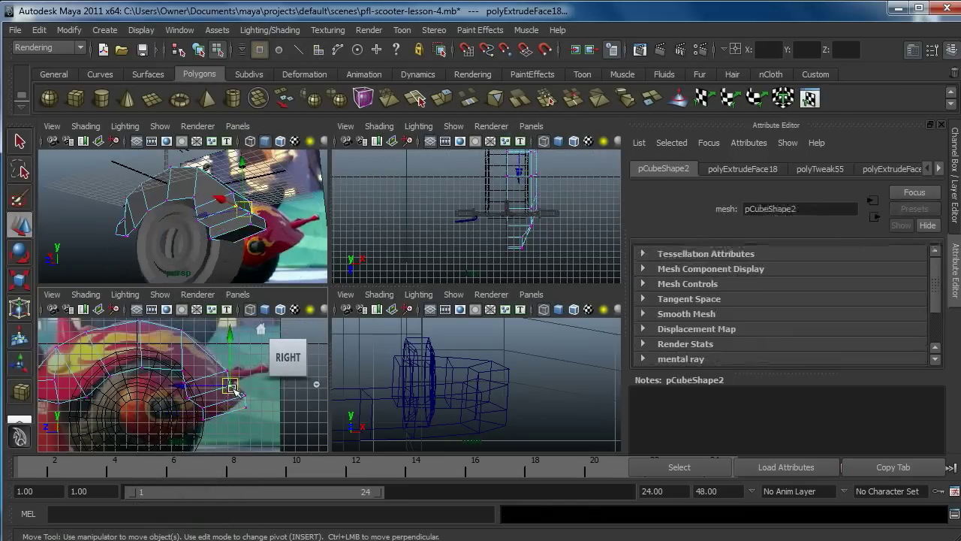
{"action": "left_click", "coordinate": [243, 389]}
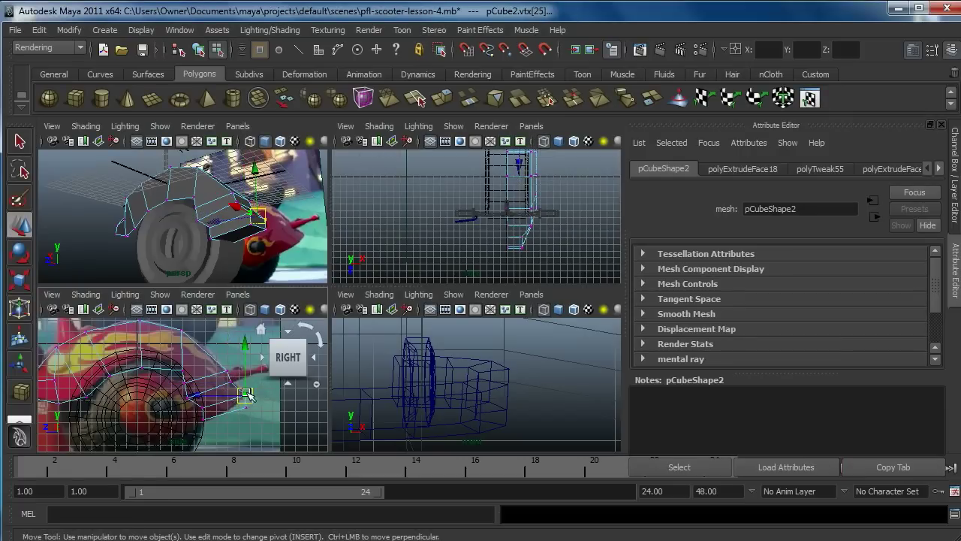
{"action": "left_click_drag", "start_coordinate": [248, 412], "coordinate": [220, 422]}
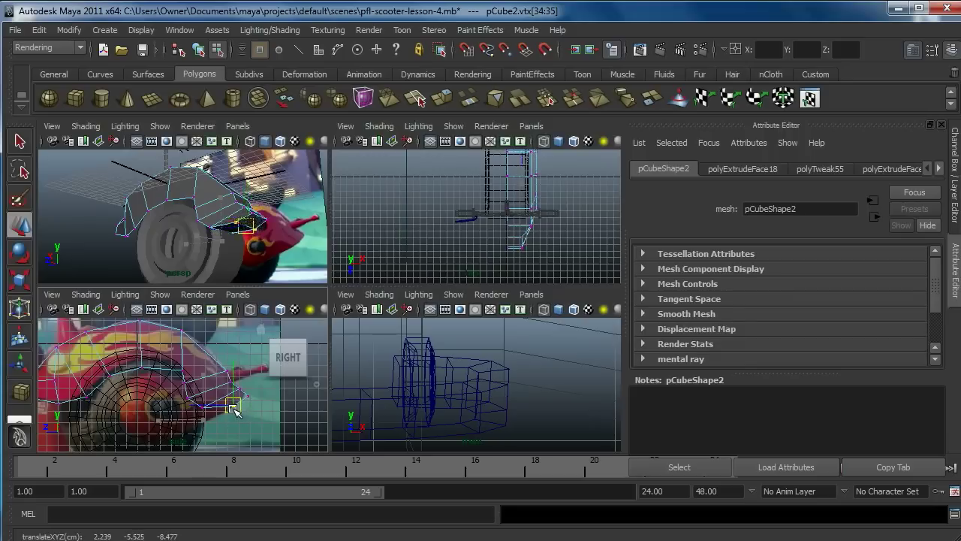
- Try moving the tail's tip vertex inward and the lower wheel-side vertices toward the wheel
{"action": "left_click", "coordinate": [249, 399]}
{"action": "left_click_drag", "start_coordinate": [250, 400], "coordinate": [211, 416]}
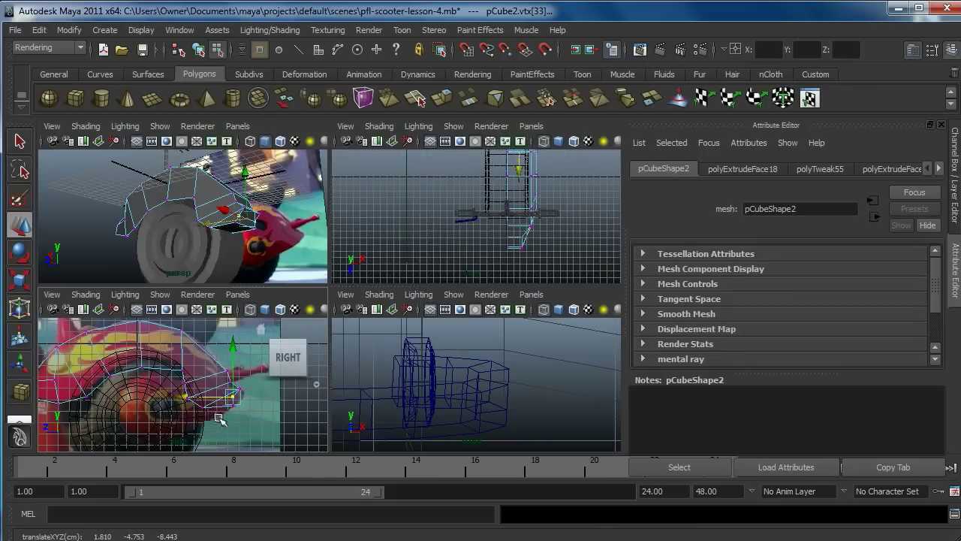
{"action": "key", "text": "ctrl+z"}
{"action": "mouse_move", "coordinate": [205, 410]}
{"action": "left_mouse_down"}
{"action": "mouse_move", "coordinate": [221, 421]}
{"action": "mouse_move", "coordinate": [178, 407]}
{"action": "mouse_move", "coordinate": [196, 407]}
{"action": "left_mouse_up"}
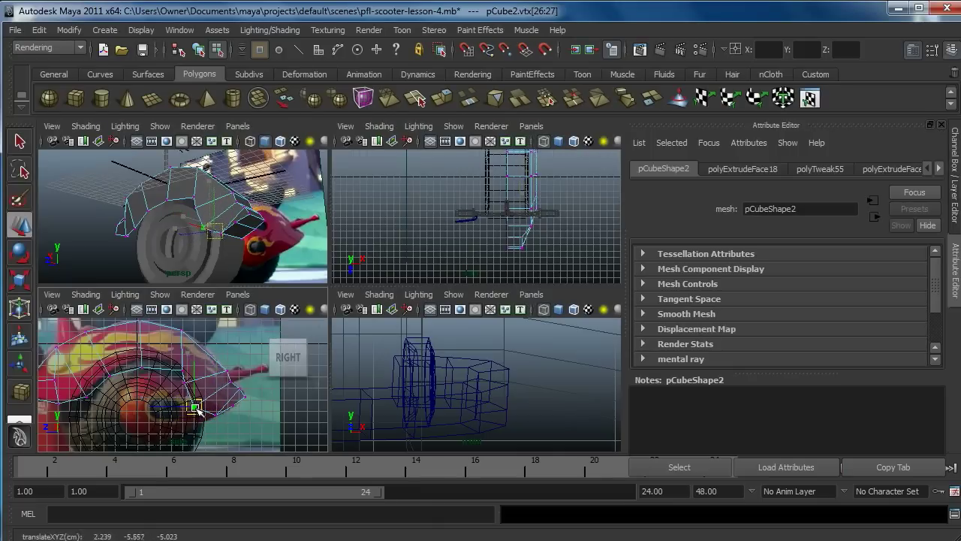
{"action": "key", "text": "ctrl+z"}
- Move the tail's lower wheel-side vertices slightly back and down along the wheel's edge
{"action": "left_click", "coordinate": [215, 235]}
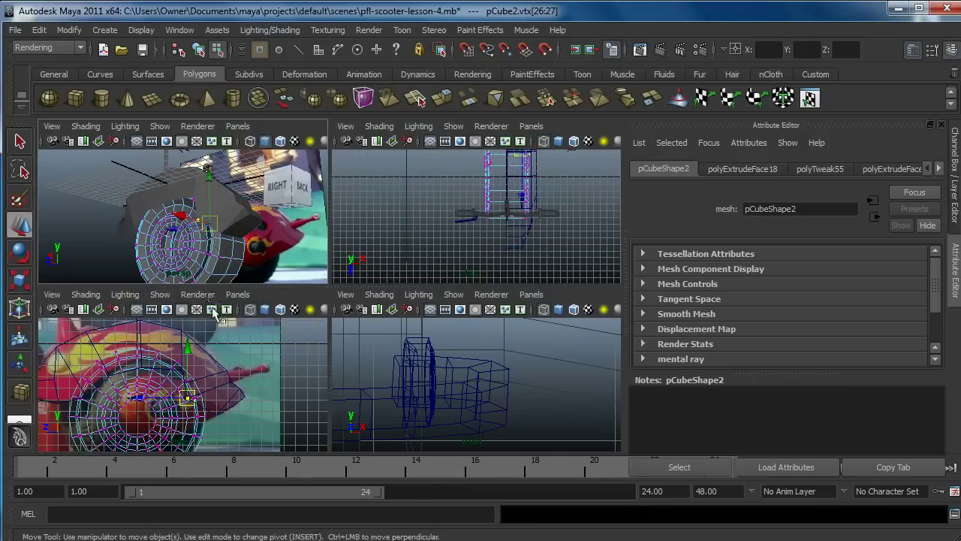
{"action": "left_click", "coordinate": [227, 214]}
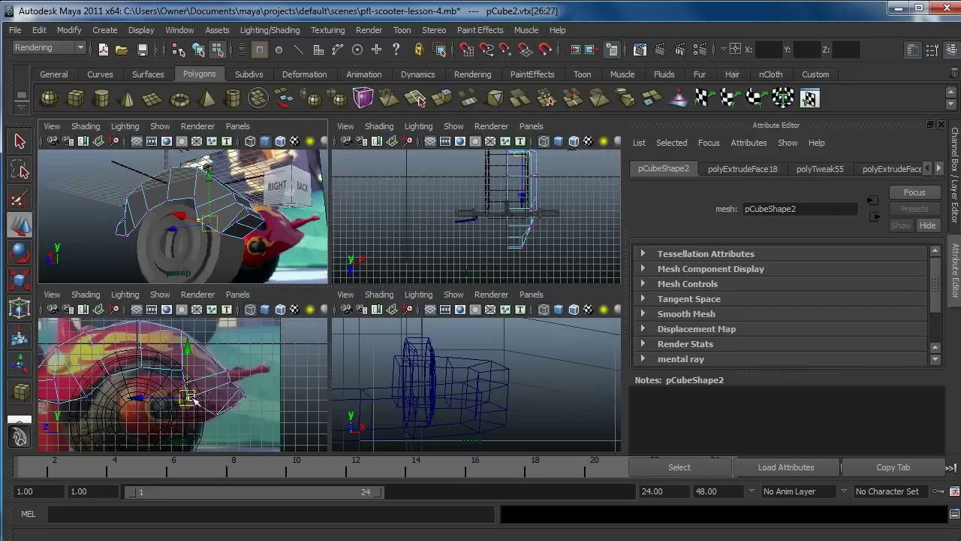
{"action": "left_click_drag", "start_coordinate": [188, 396], "coordinate": [196, 405]}
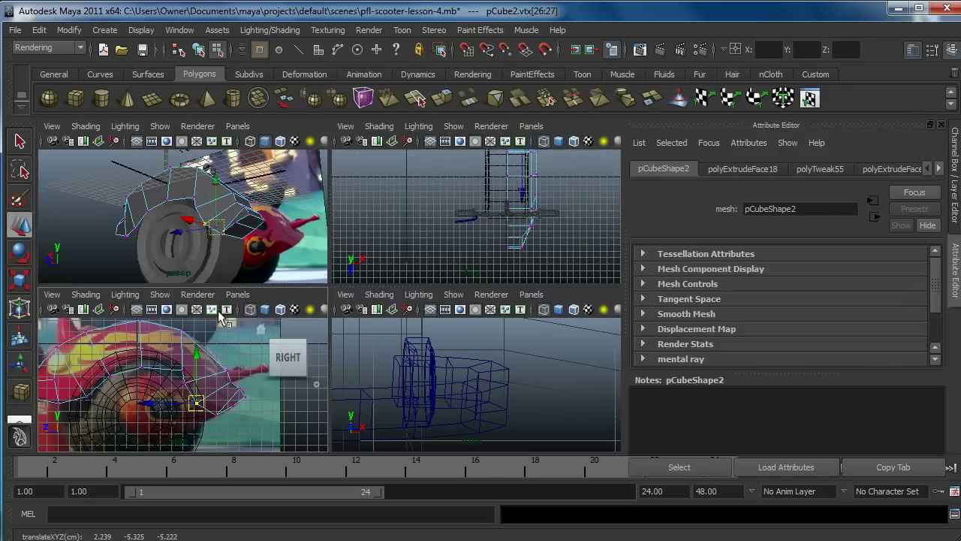
- Extrude the tail's wheel-facing faces and move them forward toward the wheel's centre in the side view
{"action": "left_click_drag", "start_coordinate": [220, 267], "coordinate": [254, 204], "text": "alt"}
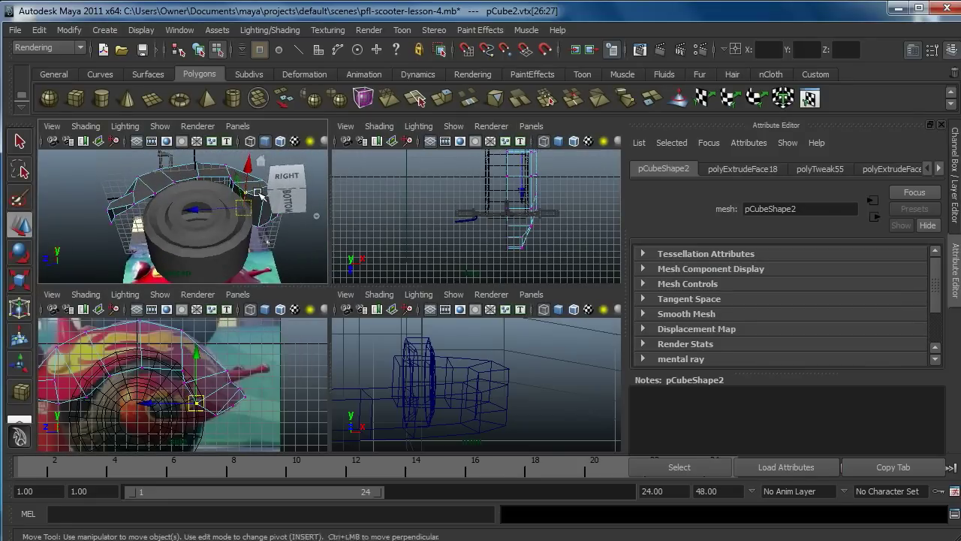
{"action": "right_click", "coordinate": [254, 203]}
{"action": "left_click", "coordinate": [255, 238]}
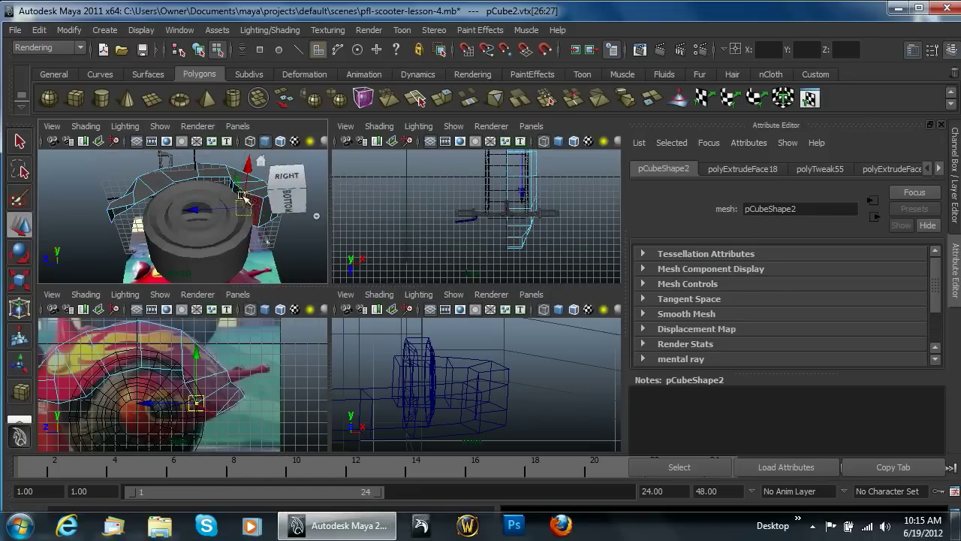
{"action": "left_click", "coordinate": [231, 193], "text": "shift"}
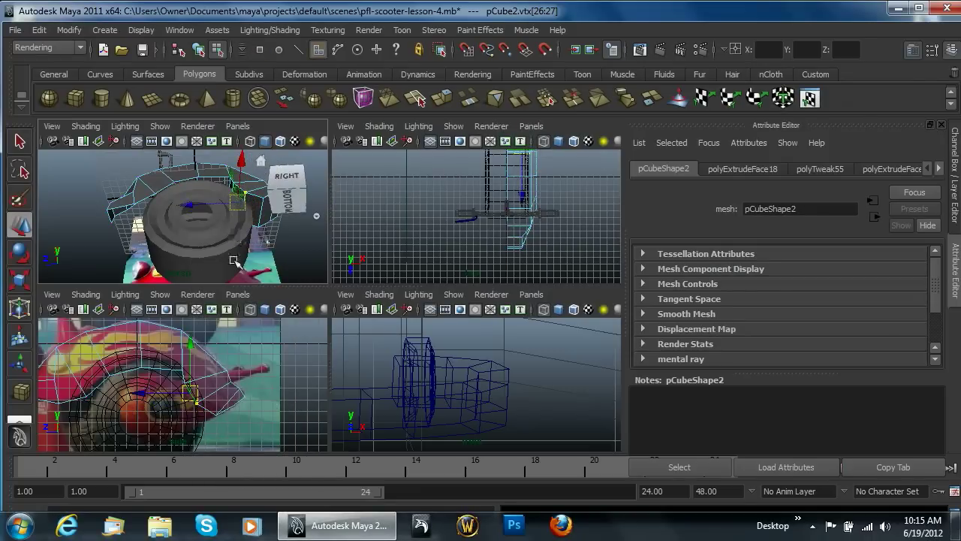
{"action": "left_click", "coordinate": [256, 209], "text": "shift"}
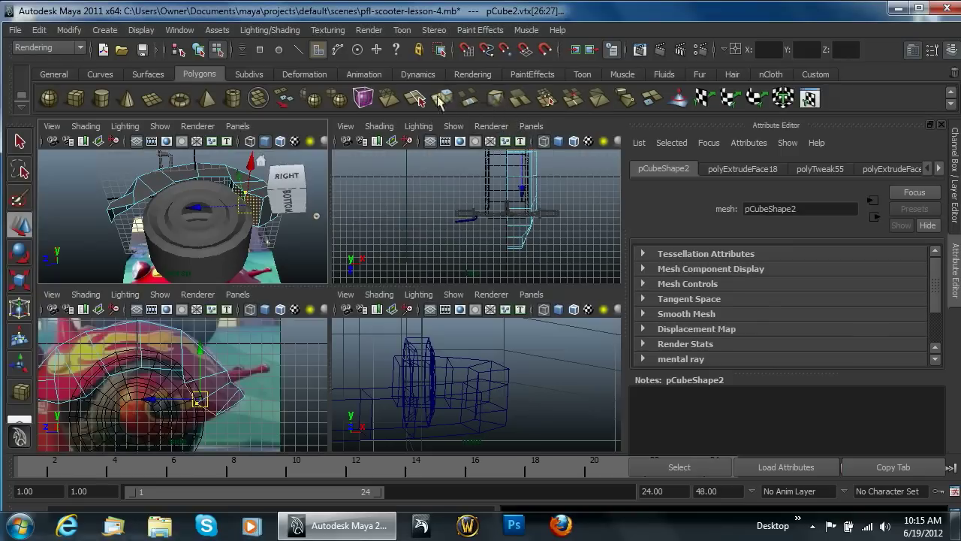
{"action": "left_click", "coordinate": [442, 99]}
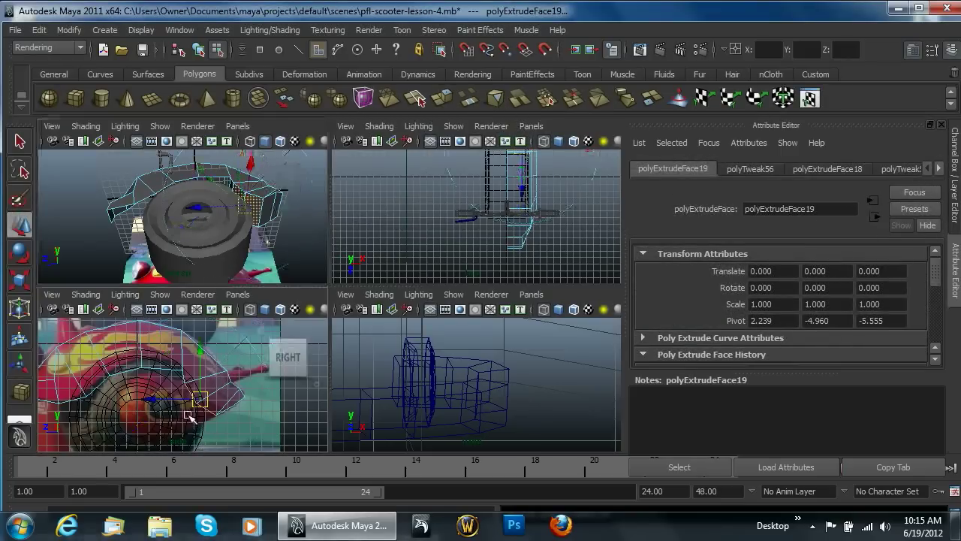
{"action": "left_click_drag", "start_coordinate": [192, 405], "coordinate": [179, 408]}
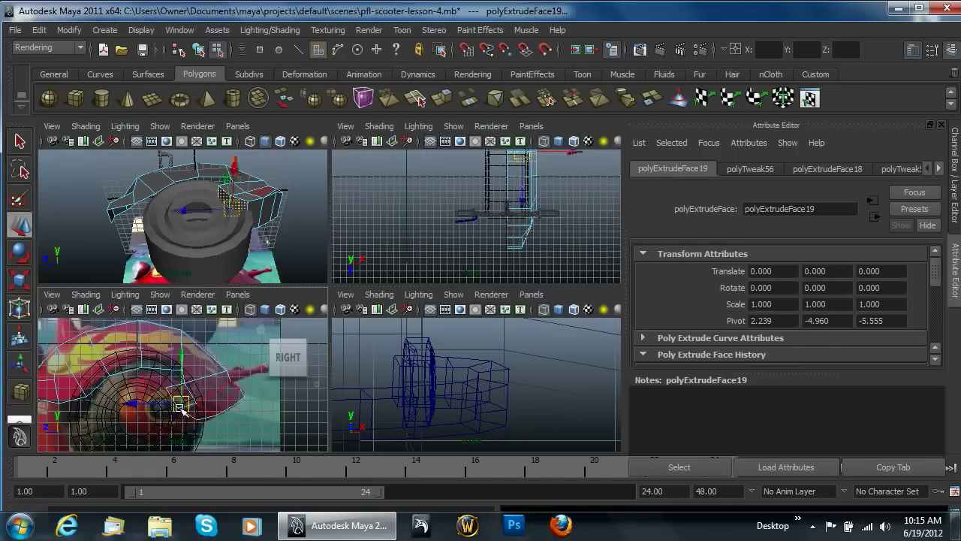
- Switch to face selection and delete the lower face on the tail's extruded wheel side
{"action": "right_click", "coordinate": [272, 215]}
{"action": "right_click_drag", "start_coordinate": [255, 195], "coordinate": [242, 225]}
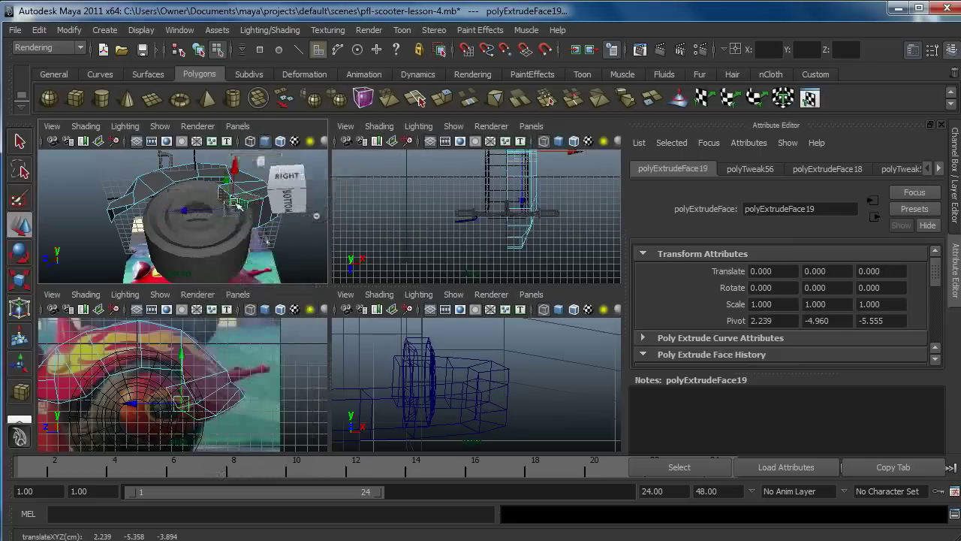
{"action": "left_click", "coordinate": [261, 210]}
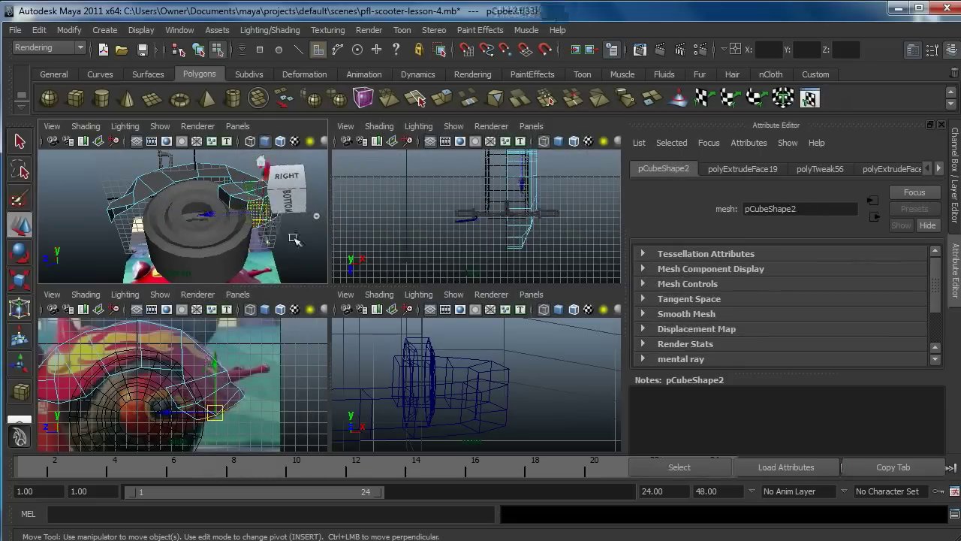
{"action": "left_click_drag", "start_coordinate": [301, 244], "coordinate": [195, 267], "text": "alt"}
{"action": "key", "text": "Delete"}
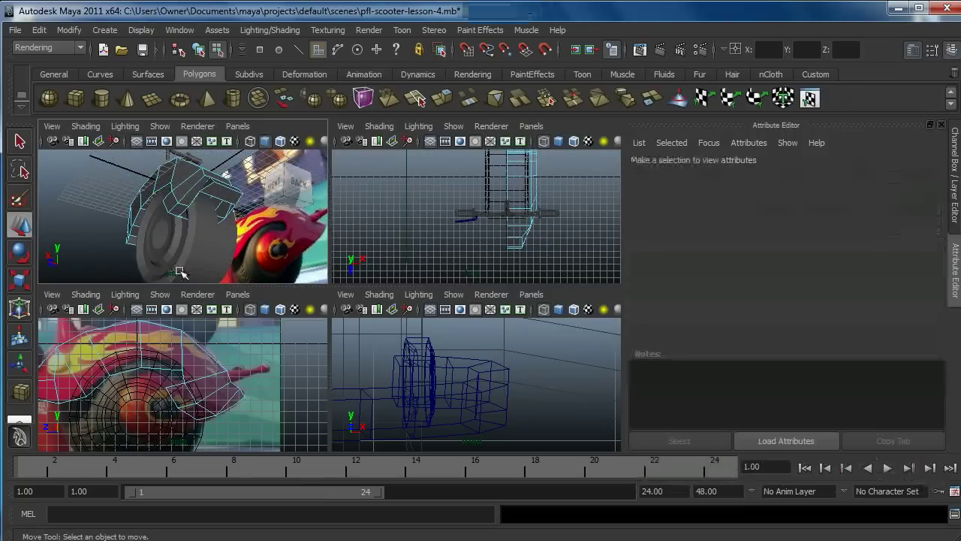
- Delete the shell's centre-facing faces where the tail joins the wheel arch
{"action": "left_click", "coordinate": [207, 193]}
{"action": "left_click", "coordinate": [260, 166]}
{"action": "left_click_drag", "start_coordinate": [153, 234], "coordinate": [86, 242], "text": "alt"}
{"action": "left_click", "coordinate": [137, 218]}
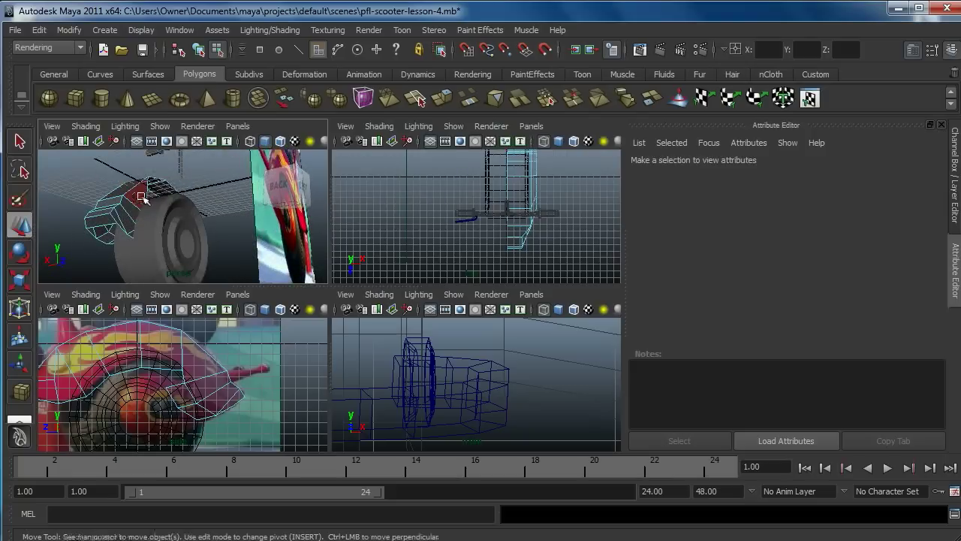
{"action": "left_click", "coordinate": [116, 222], "text": "shift"}
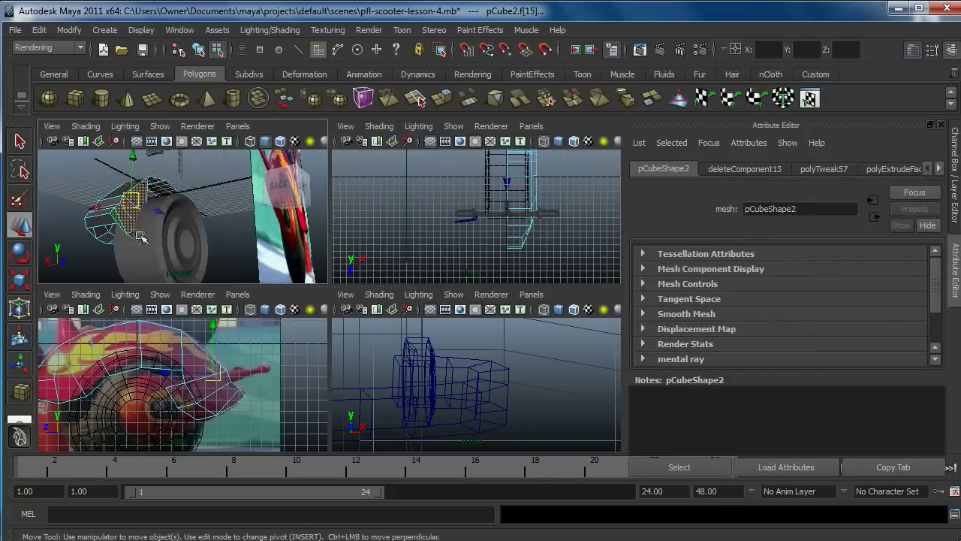
{"action": "left_click", "coordinate": [156, 271]}
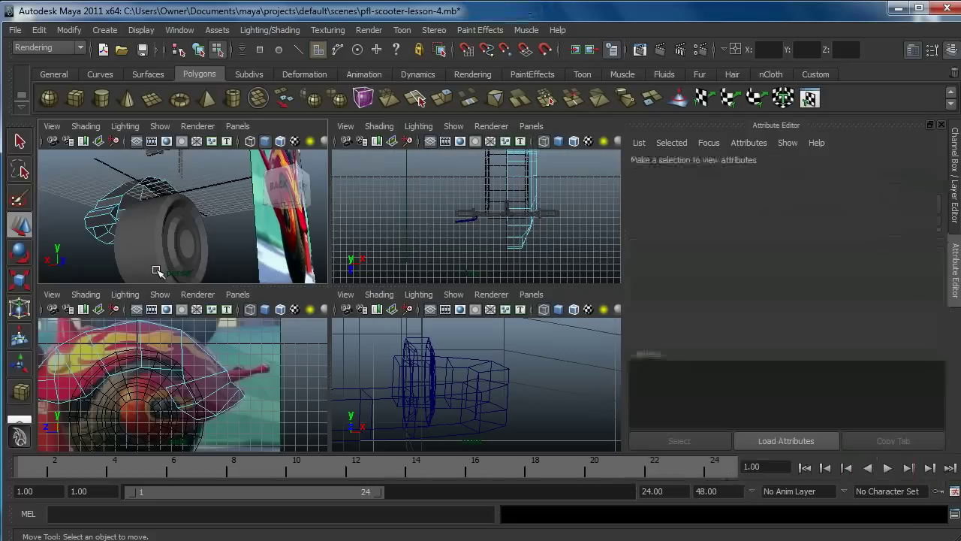
- Hide the tire layer so the inside of the shell can be reached
{"action": "left_click", "coordinate": [132, 201]}
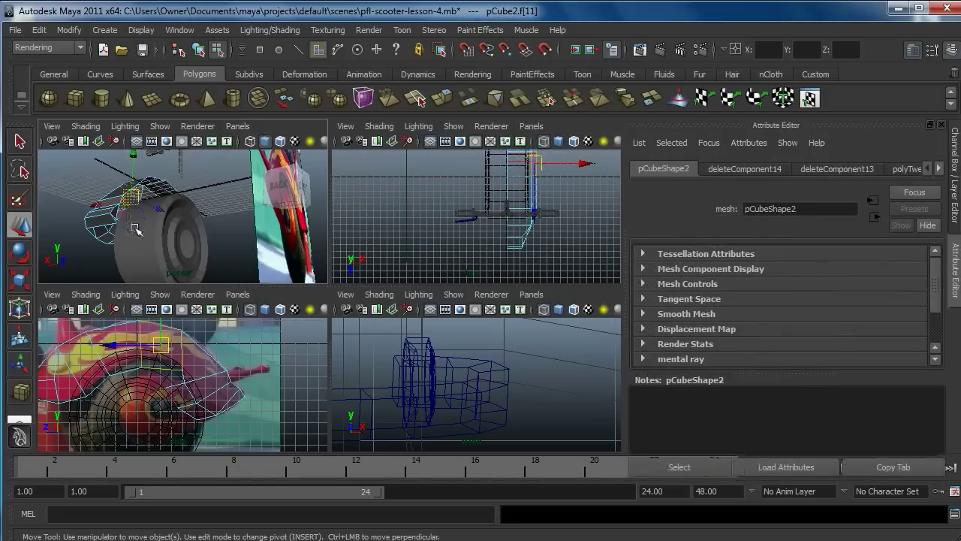
{"action": "scroll", "coordinate": [155, 272], "scroll_direction": "up", "scroll_amount": 4}
{"action": "scroll", "coordinate": [131, 248], "scroll_direction": "down", "scroll_amount": 2}
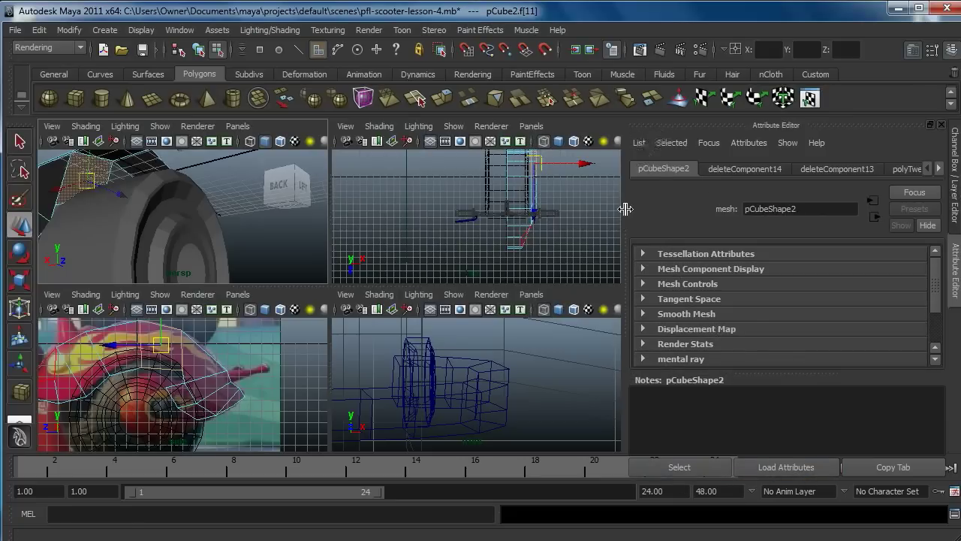
{"action": "left_click", "coordinate": [808, 413]}
{"action": "scroll", "coordinate": [816, 358], "scroll_direction": "down", "scroll_amount": 3}
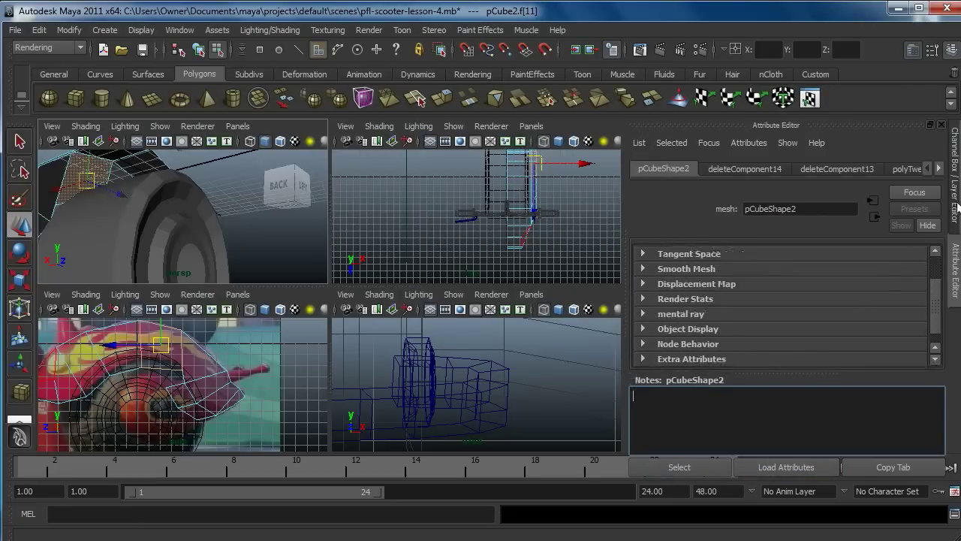
{"action": "left_click", "coordinate": [956, 205]}
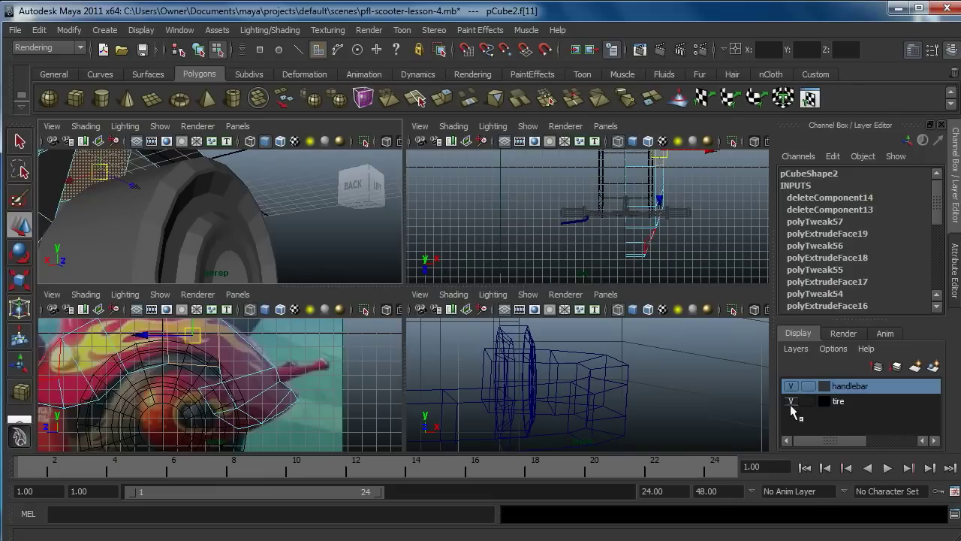
{"action": "left_click", "coordinate": [790, 401]}
- Delete the remaining centre-facing face on the wheel side of the tail
{"action": "left_click_drag", "start_coordinate": [240, 256], "coordinate": [259, 270], "text": "alt"}
{"action": "left_click", "coordinate": [129, 254]}
{"action": "middle_click_drag", "start_coordinate": [129, 254], "coordinate": [262, 215], "text": "alt"}
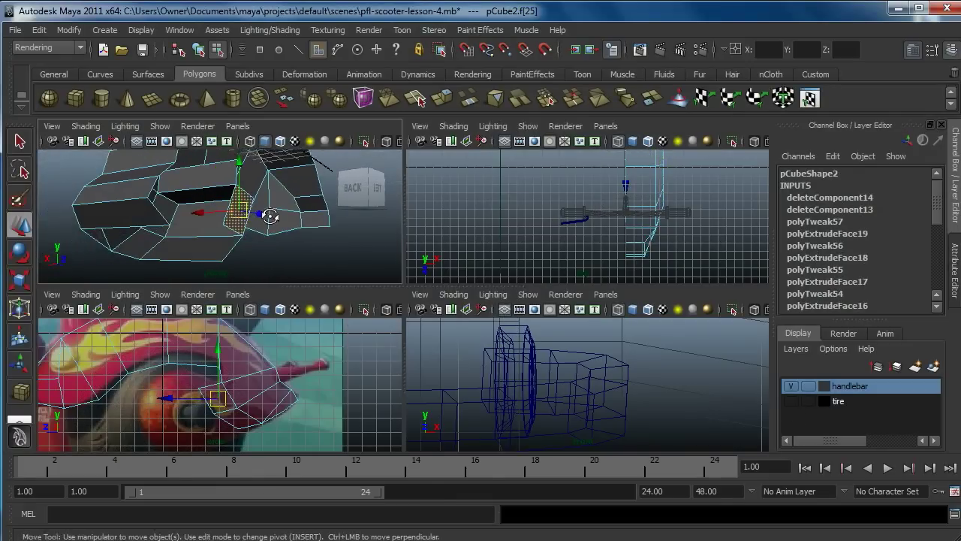
{"action": "left_click_drag", "start_coordinate": [266, 217], "coordinate": [232, 228], "text": "alt"}
{"action": "left_click", "coordinate": [223, 226]}
{"action": "left_click_drag", "start_coordinate": [322, 223], "coordinate": [208, 223], "text": "alt"}
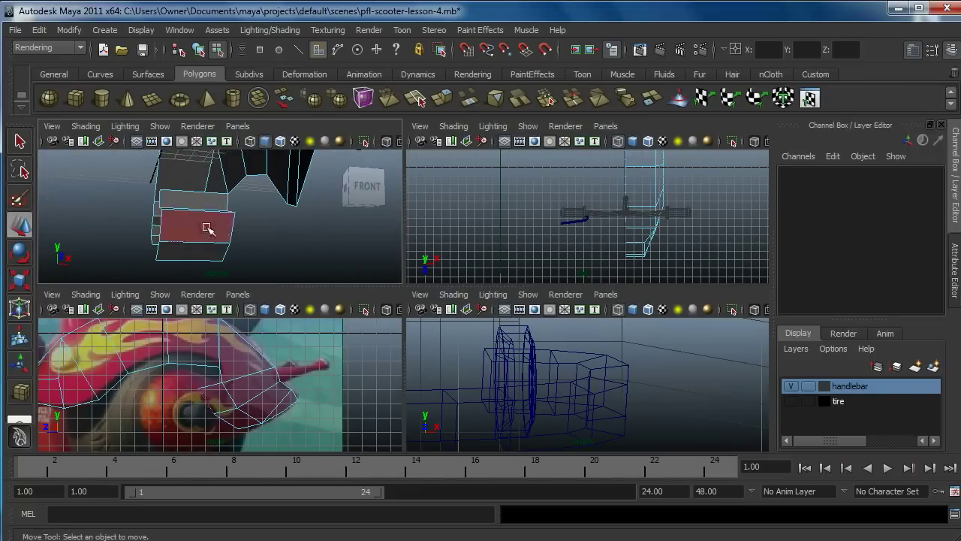
- Switch to vertex selection and adjust the tail's wheel-side vertices sideways along its open border
{"action": "right_click", "coordinate": [207, 228]}
{"action": "right_click_drag", "start_coordinate": [161, 227], "coordinate": [158, 228]}
{"action": "left_click_drag", "start_coordinate": [172, 223], "coordinate": [183, 208], "text": "alt"}
{"action": "left_click_drag", "start_coordinate": [158, 276], "coordinate": [187, 218]}
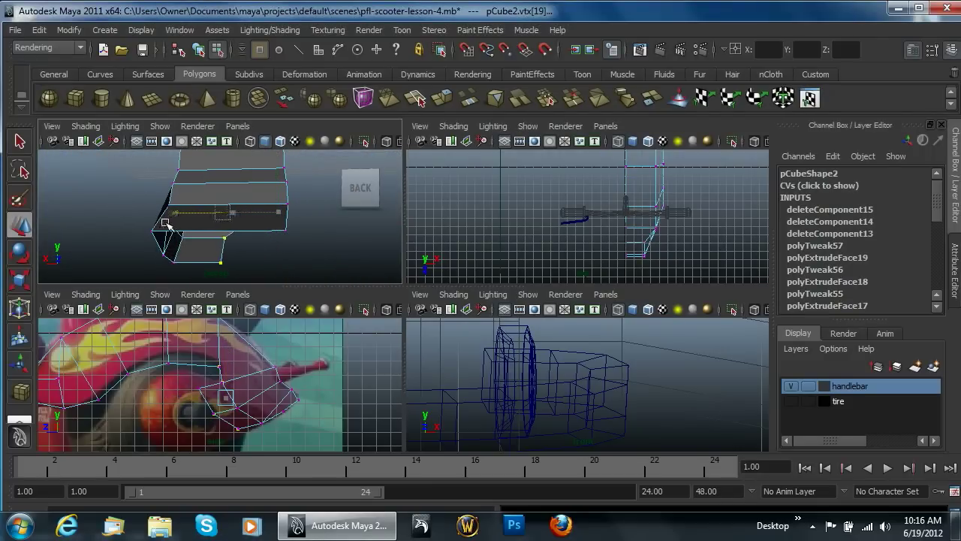
{"action": "left_click_drag", "start_coordinate": [152, 222], "coordinate": [360, 204], "text": "alt"}
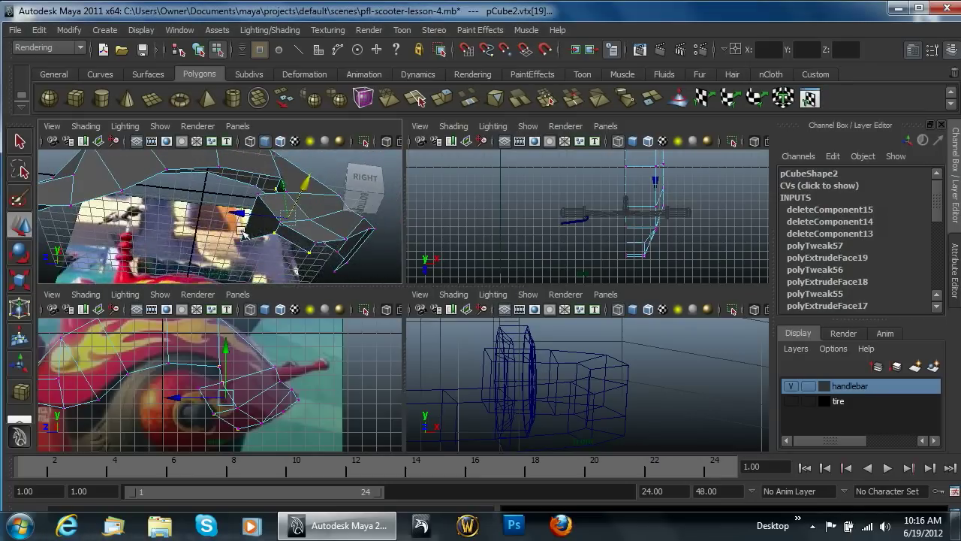
{"action": "left_click_drag", "start_coordinate": [276, 193], "coordinate": [192, 209]}
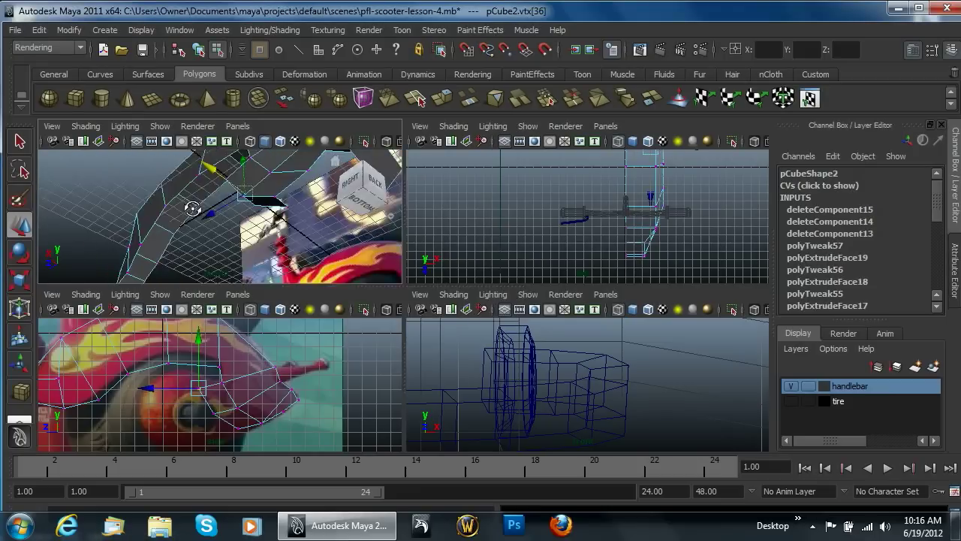
{"action": "left_click_drag", "start_coordinate": [85, 220], "coordinate": [285, 207], "text": "alt"}
- Extrude the open edge on the tail's underside and move the new edge inward across the shell's width
{"action": "right_click", "coordinate": [306, 205]}
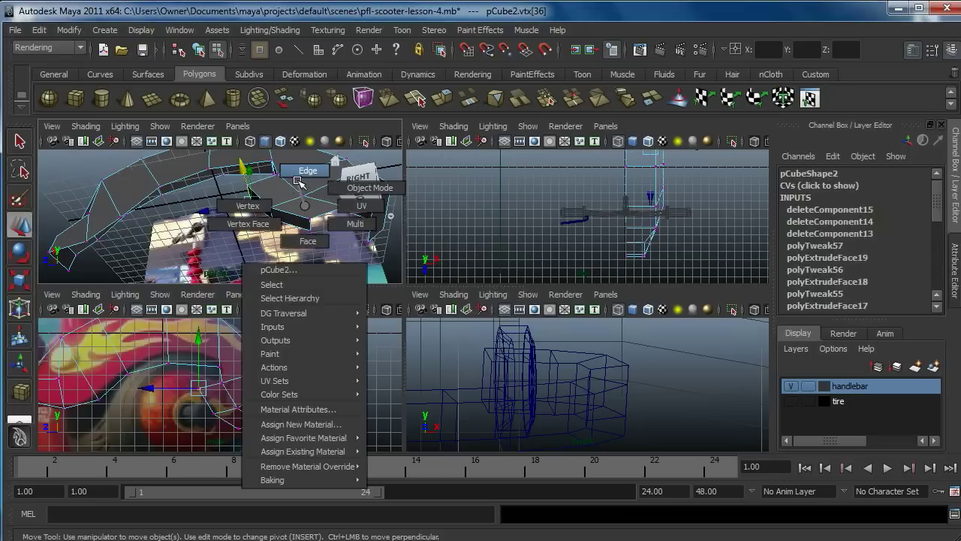
{"action": "left_click", "coordinate": [300, 174]}
{"action": "mouse_move", "coordinate": [329, 223]}
{"action": "left_mouse_down", "text": "alt"}
{"action": "mouse_move", "coordinate": [350, 215]}
{"action": "mouse_move", "coordinate": [327, 227]}
{"action": "left_mouse_up", "text": "alt"}
{"action": "right_click", "coordinate": [325, 228]}
{"action": "right_click_drag", "start_coordinate": [277, 224], "coordinate": [268, 227]}
{"action": "left_click_drag", "start_coordinate": [289, 226], "coordinate": [227, 224], "text": "alt"}
{"action": "left_click", "coordinate": [318, 245]}
{"action": "right_click_drag", "start_coordinate": [206, 227], "coordinate": [204, 189]}
{"action": "left_click", "coordinate": [201, 231]}
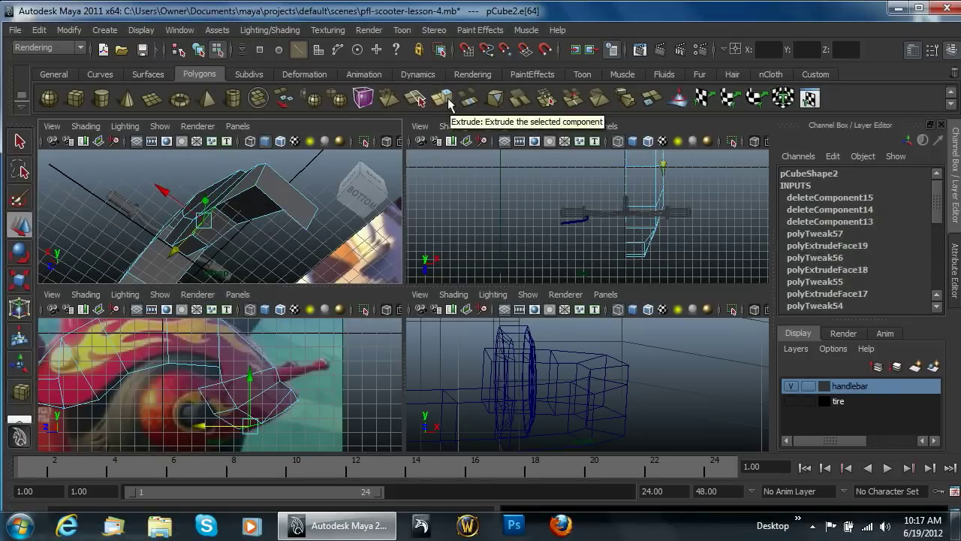
{"action": "left_click", "coordinate": [443, 99]}
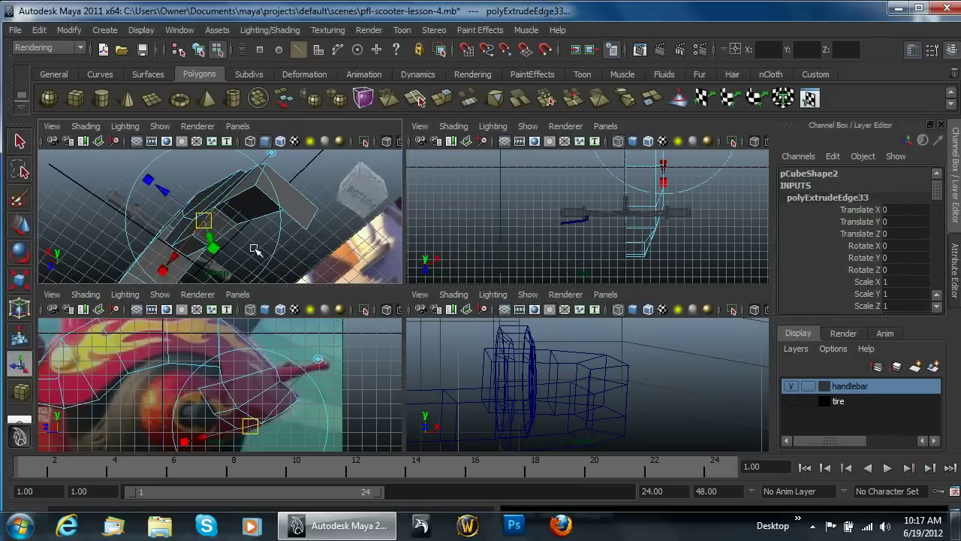
{"action": "key", "text": "w"}
{"action": "left_click_drag", "start_coordinate": [167, 194], "coordinate": [180, 208]}
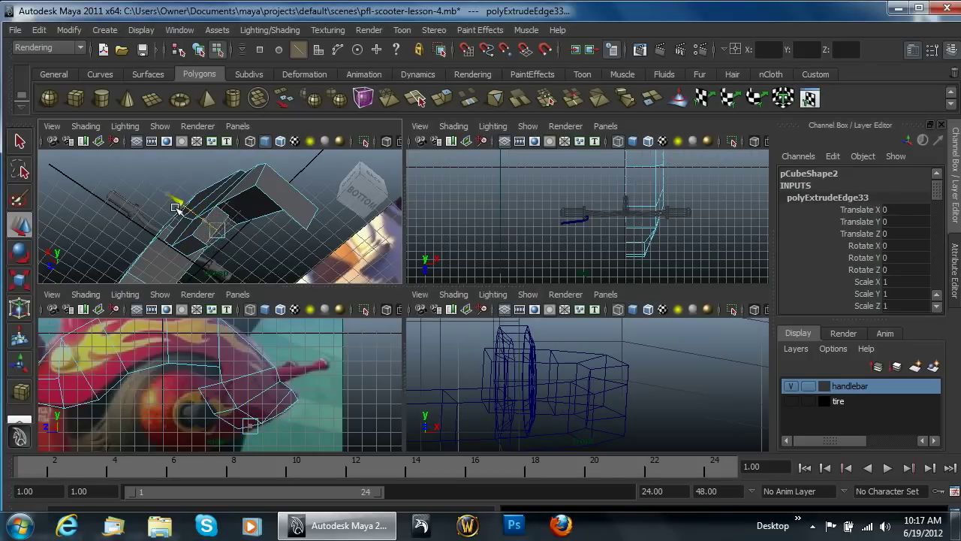
- Merge the vertex pairs at both ends of the tail's extruded underside strip with the adjoining corners
{"action": "right_click_drag", "start_coordinate": [193, 230], "coordinate": [207, 254]}
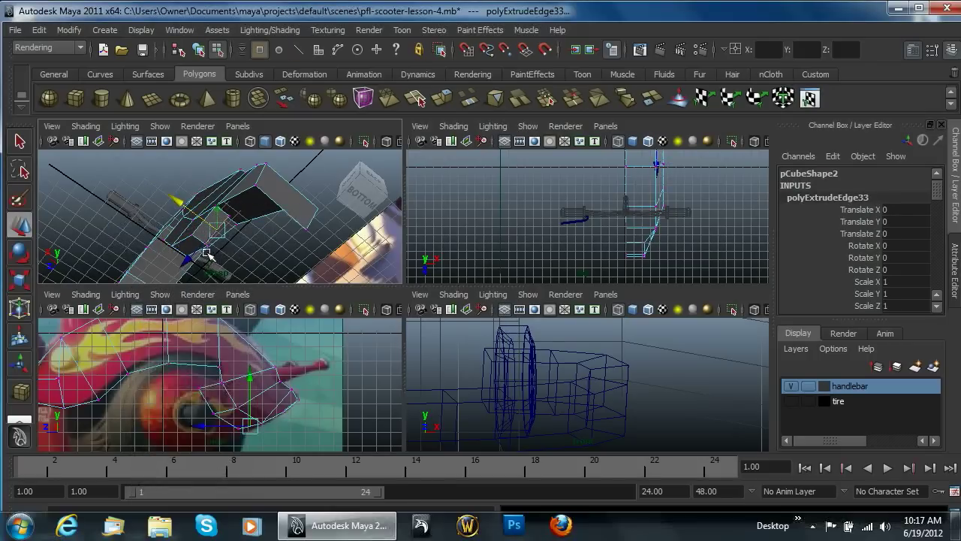
{"action": "left_click_drag", "start_coordinate": [221, 248], "coordinate": [225, 272], "text": "alt"}
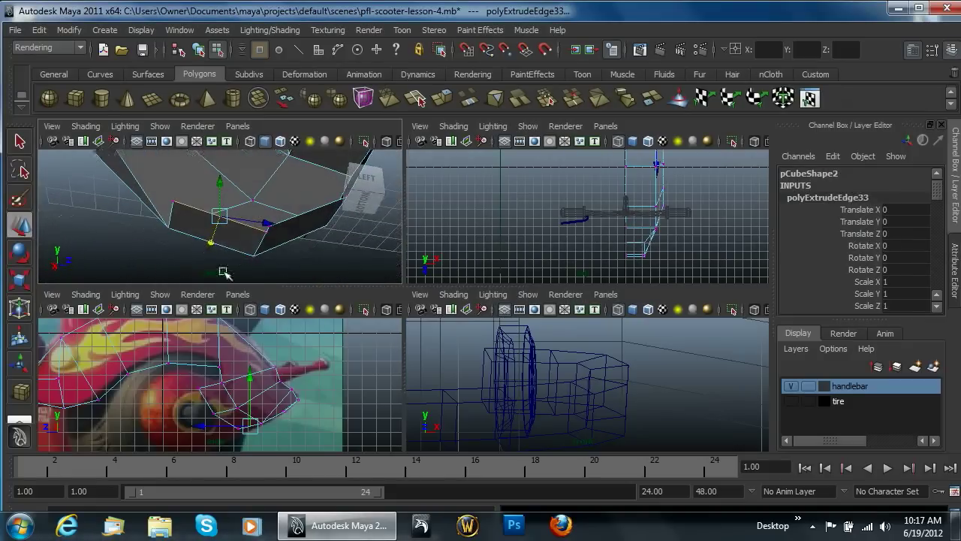
{"action": "left_click", "coordinate": [261, 224]}
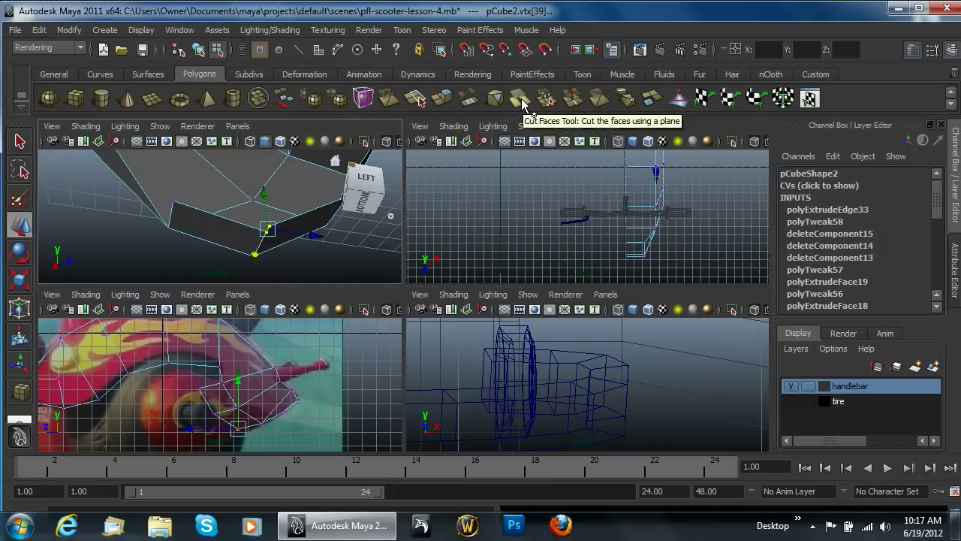
{"action": "left_click", "coordinate": [551, 104]}
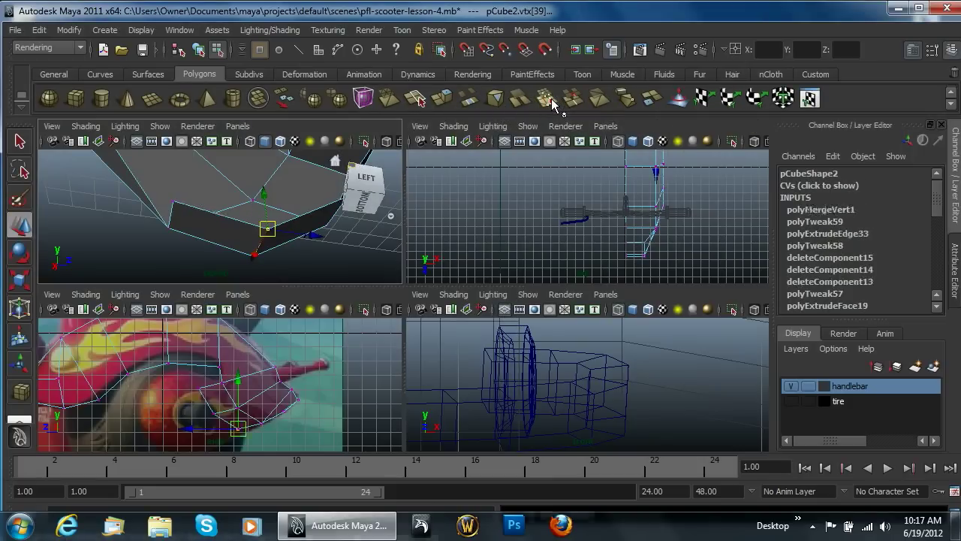
{"action": "left_click_drag", "start_coordinate": [194, 236], "coordinate": [208, 213], "text": "alt"}
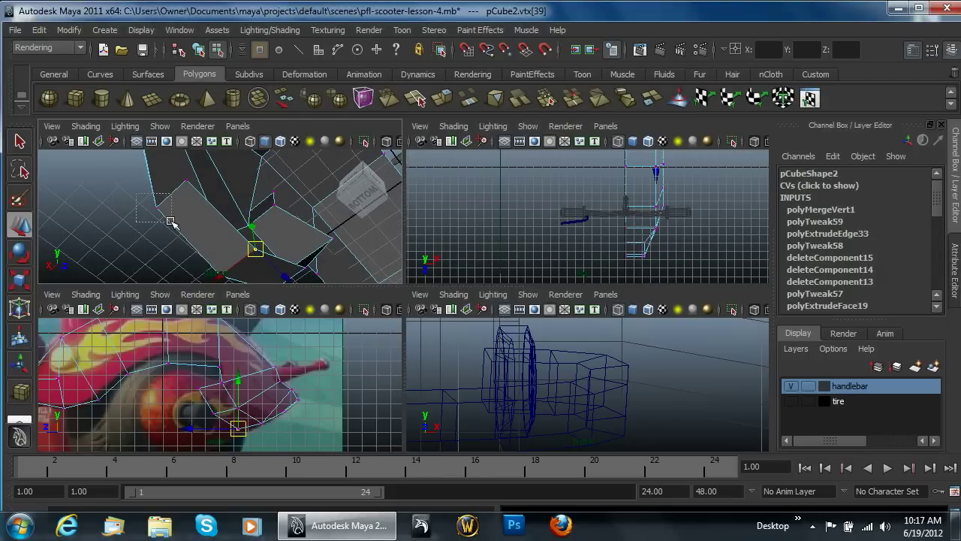
{"action": "left_click_drag", "start_coordinate": [171, 222], "coordinate": [236, 223]}
{"action": "middle_click_drag", "start_coordinate": [236, 223], "coordinate": [215, 173], "text": "alt"}
{"action": "left_click_drag", "start_coordinate": [216, 173], "coordinate": [253, 244], "text": "alt"}
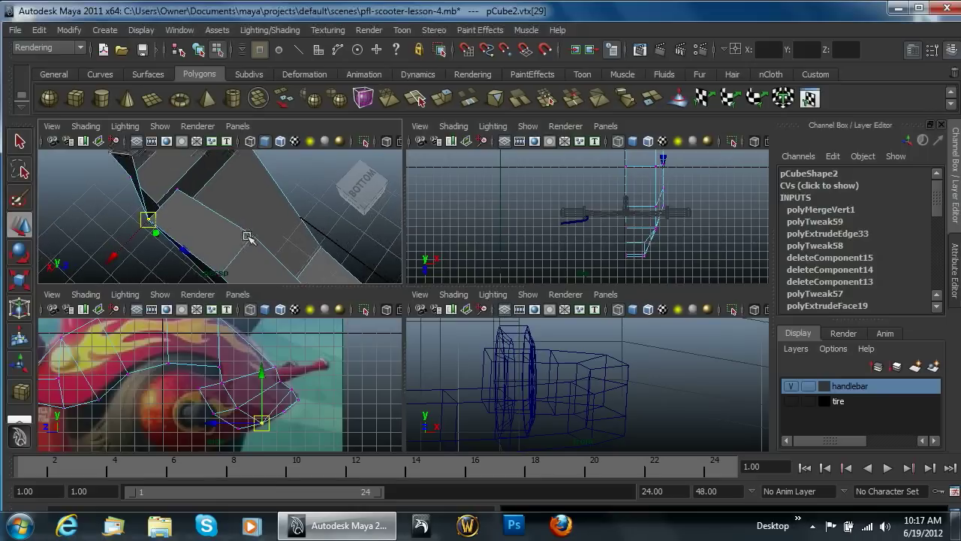
{"action": "left_click", "coordinate": [548, 96]}
- Preview the whole shell smoothed in object mode, and return it to the unsmoothed display
{"action": "left_click_drag", "start_coordinate": [220, 201], "coordinate": [198, 192], "text": "alt"}
{"action": "right_click_drag", "start_coordinate": [197, 192], "coordinate": [227, 184]}
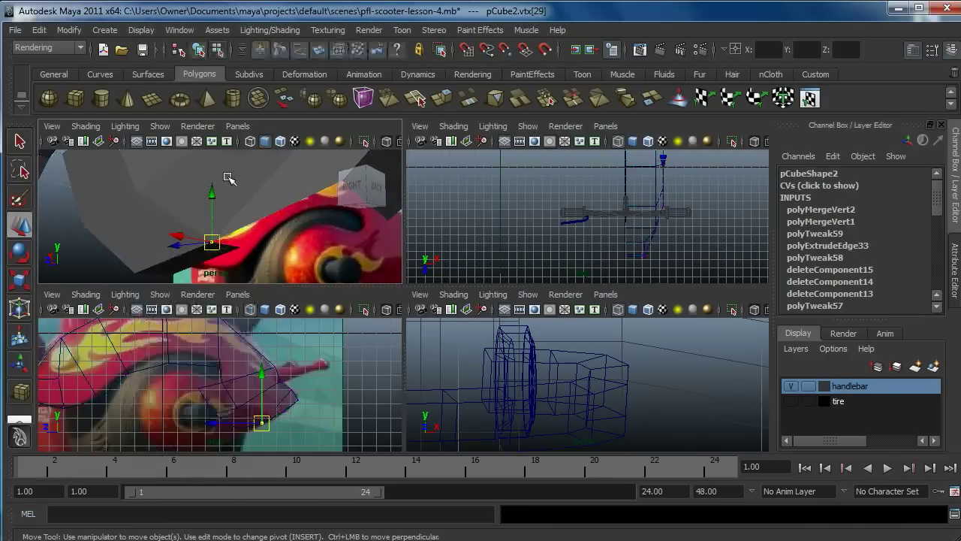
{"action": "left_click_drag", "start_coordinate": [228, 188], "coordinate": [170, 221], "text": "alt"}
{"action": "key", "text": "super"}
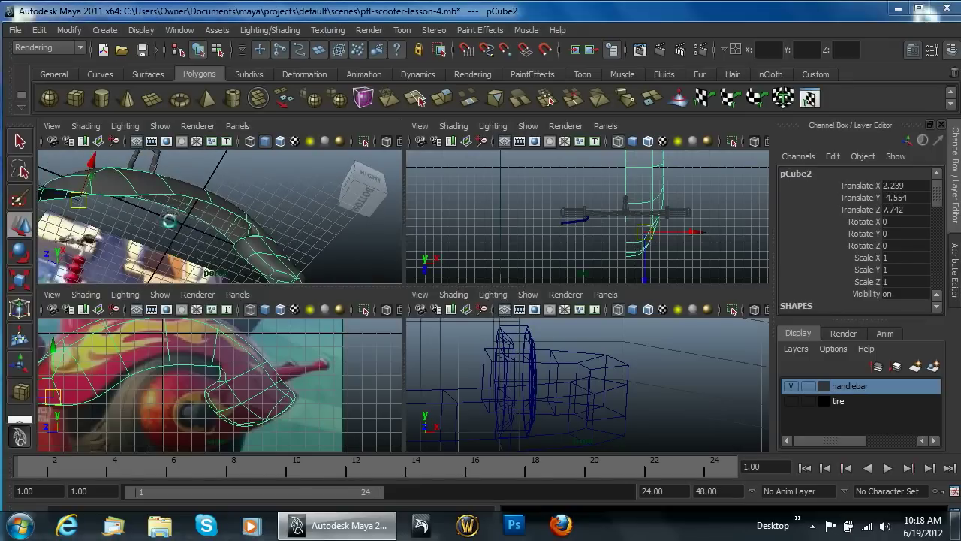
{"action": "left_click", "coordinate": [220, 19]}
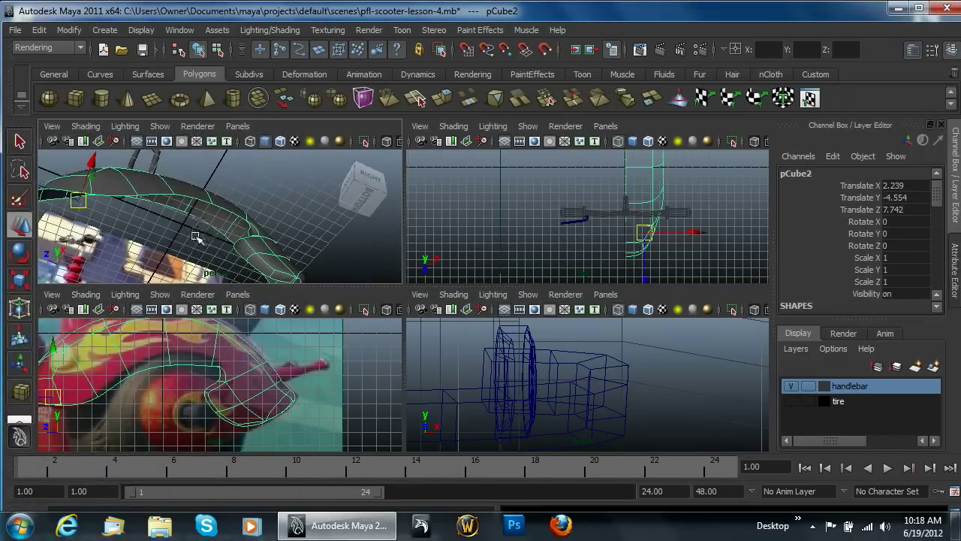
{"action": "key", "text": "1"}
- Switch to edge selection and select the shell's outer lower rim edge just ahead of the tail
{"action": "right_click_drag", "start_coordinate": [146, 188], "coordinate": [148, 155]}
{"action": "left_click_drag", "start_coordinate": [257, 234], "coordinate": [210, 206], "text": "alt"}
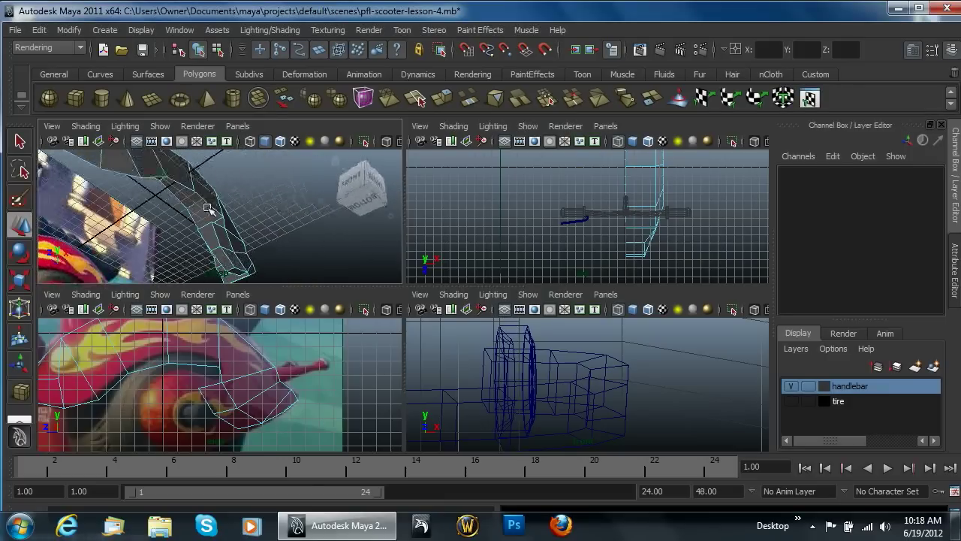
{"action": "key", "text": "super"}
{"action": "key", "text": "super"}
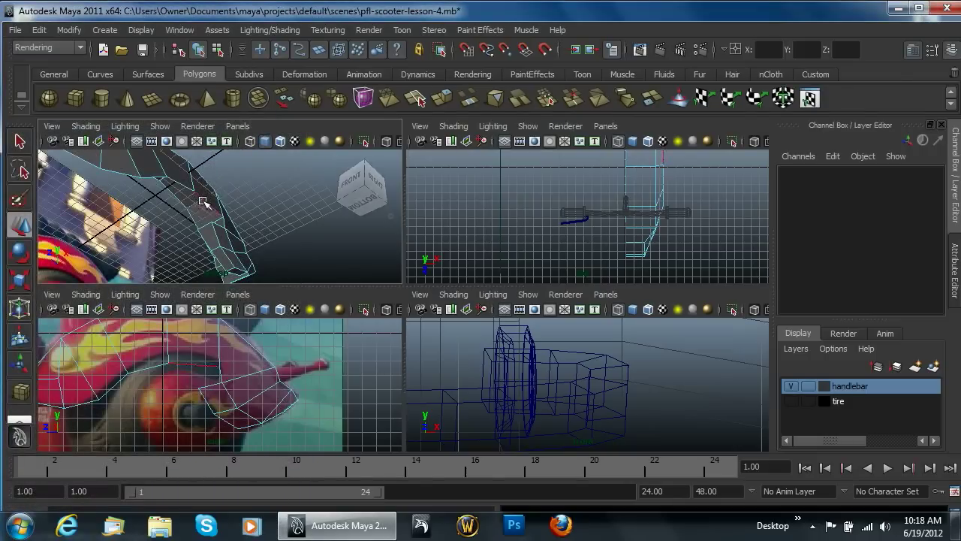
{"action": "left_click", "coordinate": [203, 201]}
{"action": "left_click_drag", "start_coordinate": [181, 184], "coordinate": [167, 199]}
{"action": "key", "text": "super"}
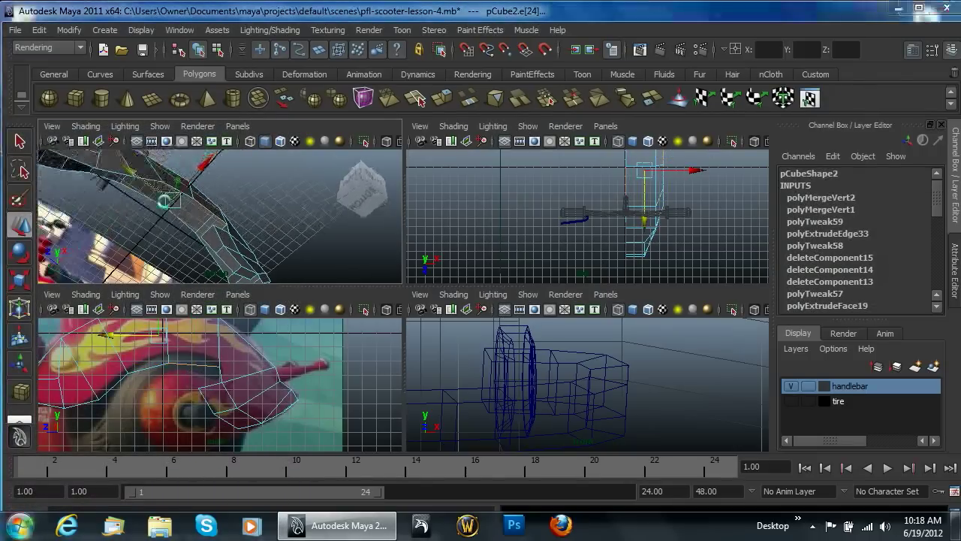
{"action": "key", "text": "super"}
{"action": "middle_click_drag", "start_coordinate": [129, 189], "coordinate": [149, 202]}
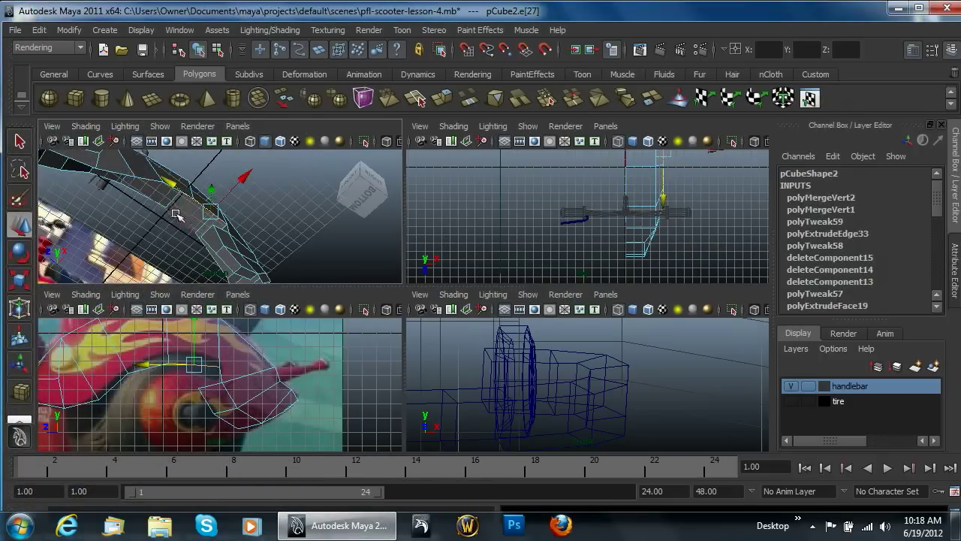
- Add the outer rim edges running forward along the wheel arch to the edge selection
{"action": "key", "text": "f"}
{"action": "left_click_drag", "start_coordinate": [213, 223], "coordinate": [110, 228], "text": "alt"}
{"action": "left_click", "coordinate": [107, 225], "text": "shift"}
{"action": "middle_click_drag", "start_coordinate": [105, 231], "coordinate": [253, 193], "text": "alt"}
{"action": "left_click", "coordinate": [180, 222]}
{"action": "left_click_drag", "start_coordinate": [180, 222], "coordinate": [231, 228], "text": "alt"}
{"action": "left_click", "coordinate": [143, 173]}
{"action": "key", "text": "z"}
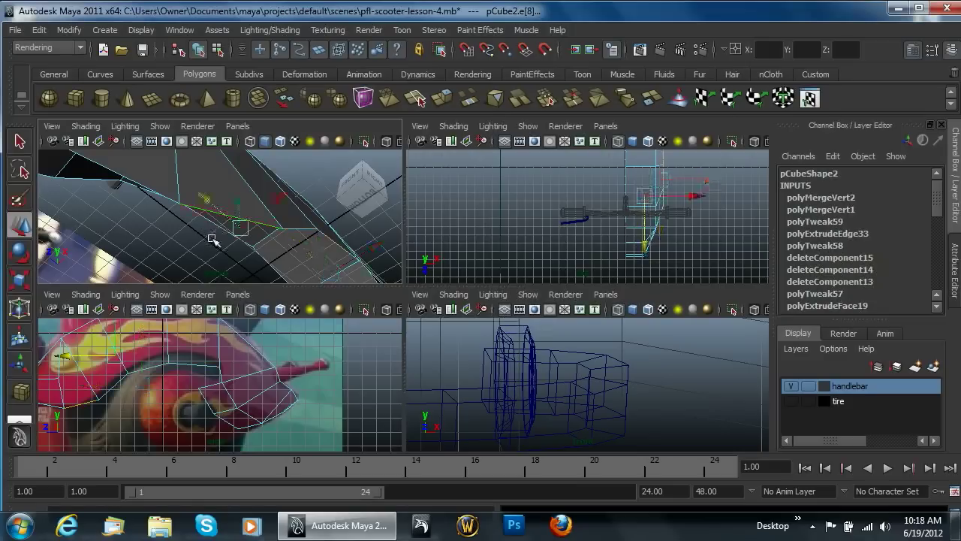
{"action": "key", "text": "shift+z"}
- Add the remaining outer rim edges up to the shell's front end to the edge selection
{"action": "left_click_drag", "start_coordinate": [173, 210], "coordinate": [149, 188], "text": "alt"}
{"action": "left_click", "coordinate": [147, 239], "text": "shift"}
{"action": "scroll", "coordinate": [150, 246], "scroll_direction": "down", "scroll_amount": 3}
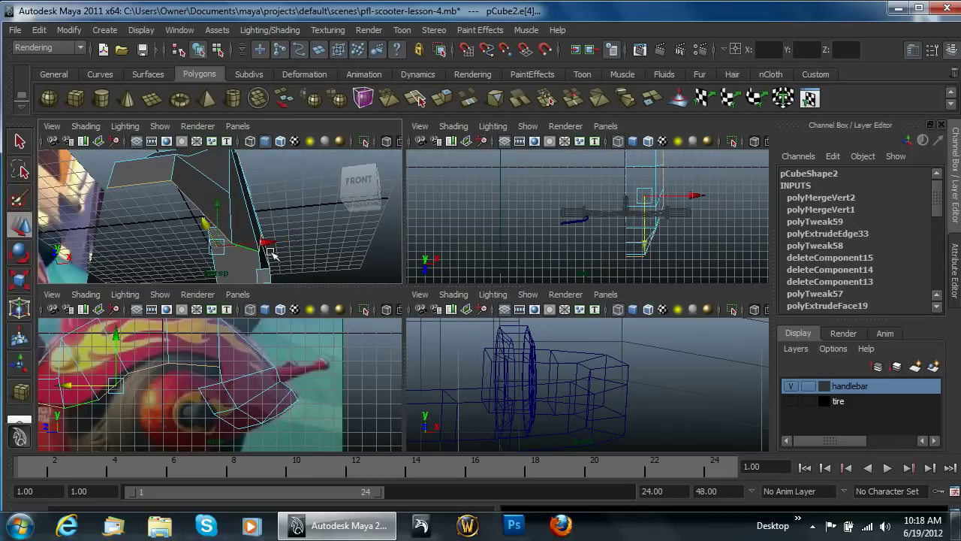
{"action": "left_click_drag", "start_coordinate": [255, 244], "coordinate": [280, 238], "text": "alt"}
{"action": "left_click", "coordinate": [268, 278], "text": "shift"}
{"action": "left_click_drag", "start_coordinate": [233, 199], "coordinate": [198, 272], "text": "alt"}
- Extrude the selected outer rim edges and move the new edges inward to form a lip along the wheel arch
{"action": "left_click", "coordinate": [443, 100]}
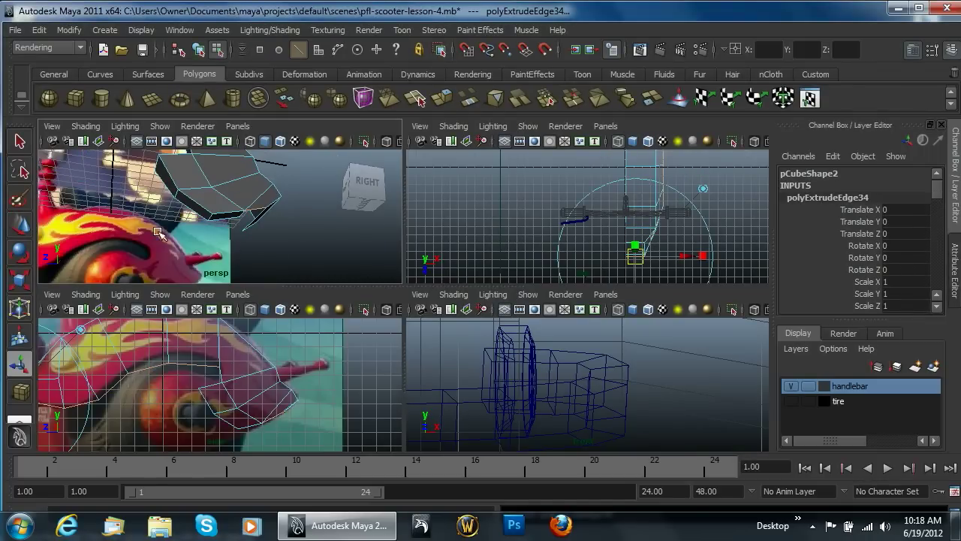
{"action": "middle_click_drag", "start_coordinate": [211, 226], "coordinate": [270, 225], "text": "alt"}
{"action": "right_click_drag", "start_coordinate": [270, 225], "coordinate": [209, 211], "text": "alt"}
{"action": "left_click_drag", "start_coordinate": [163, 211], "coordinate": [229, 219], "text": "alt"}
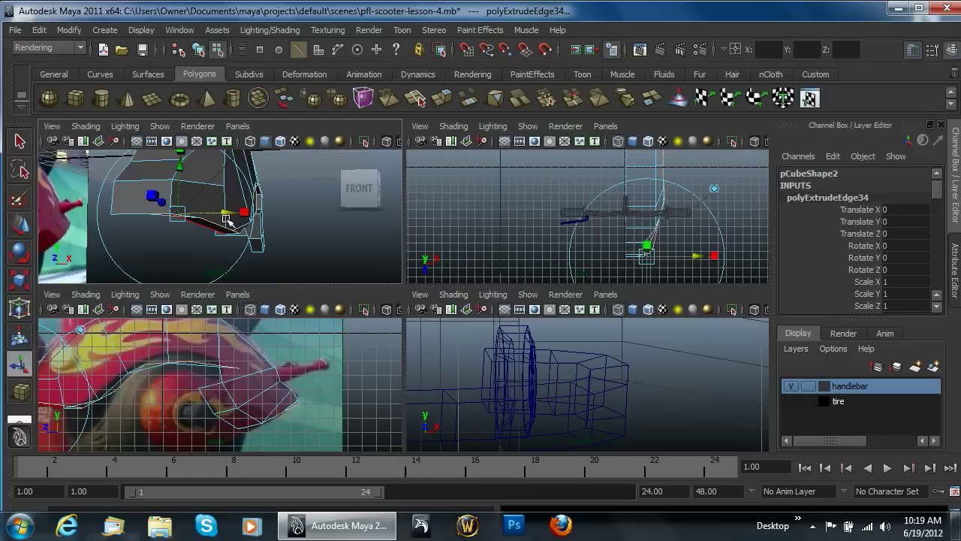
{"action": "key", "text": "ctrl+z"}
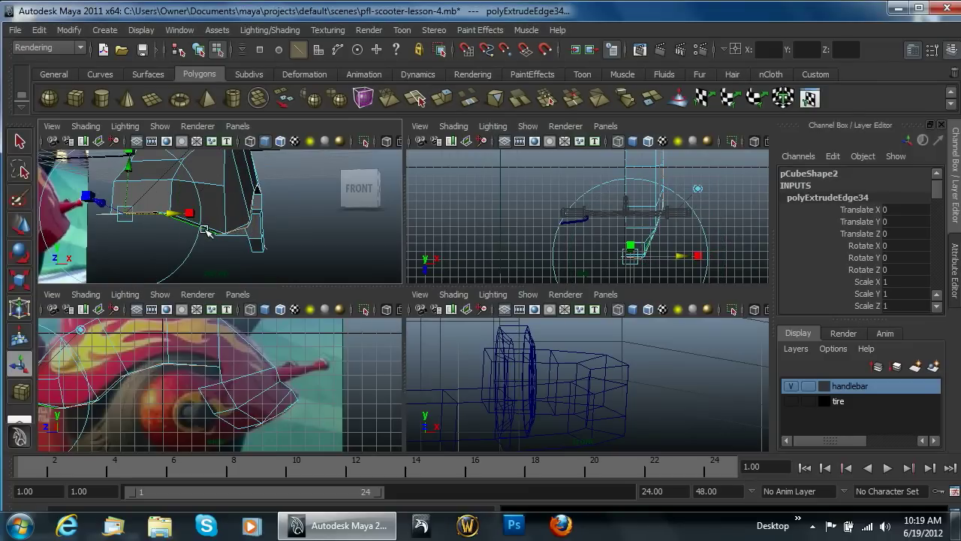
{"action": "key", "text": "w"}
{"action": "left_click_drag", "start_coordinate": [267, 221], "coordinate": [293, 210]}
- Select the inner vertex at the extruded strip's front end and move it sideways onto the shell's centre line
{"action": "left_click_drag", "start_coordinate": [317, 236], "coordinate": [277, 257], "text": "alt"}
{"action": "right_click_drag", "start_coordinate": [196, 253], "coordinate": [133, 254]}
{"action": "left_click_drag", "start_coordinate": [104, 253], "coordinate": [144, 295]}
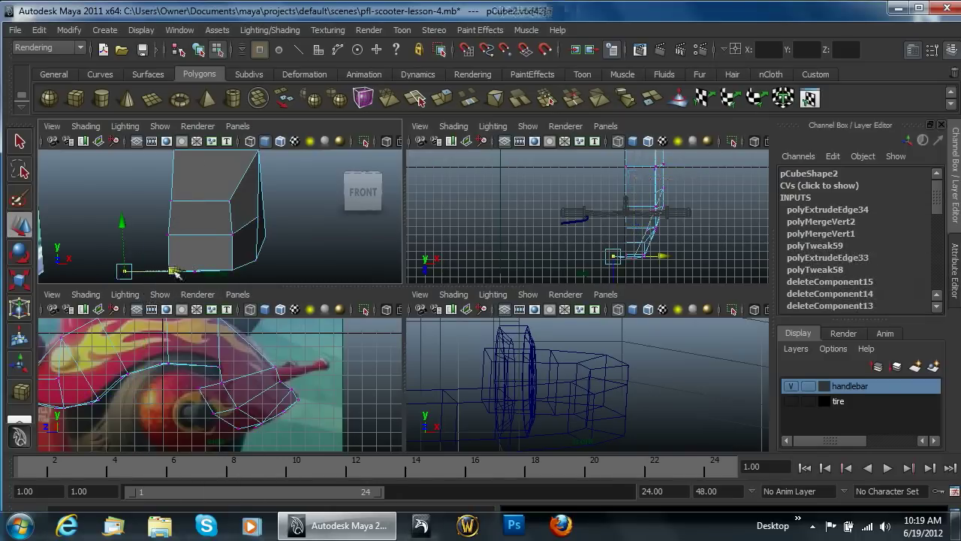
{"action": "left_click_drag", "start_coordinate": [203, 274], "coordinate": [224, 277]}
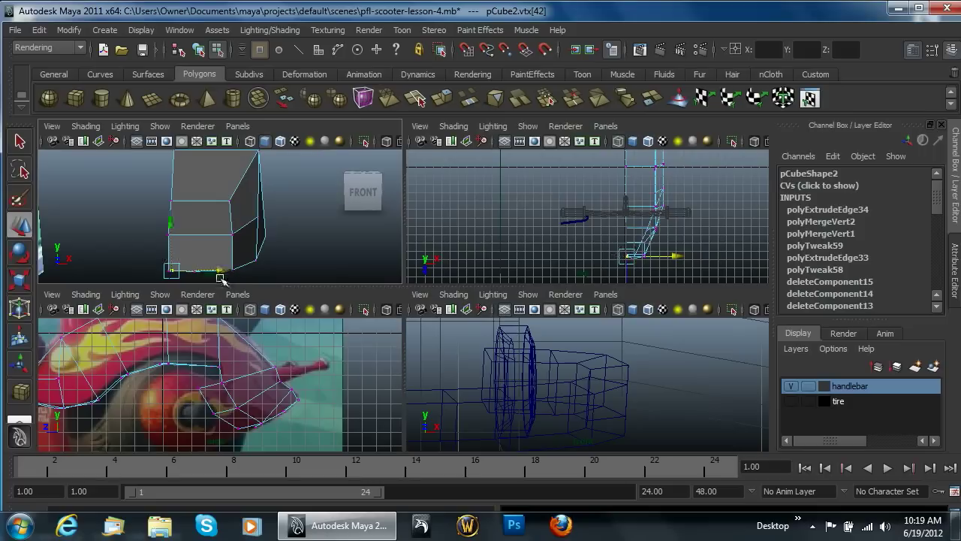
{"action": "scroll", "coordinate": [223, 275], "scroll_direction": "down", "scroll_amount": 2}
{"action": "left_click_drag", "start_coordinate": [222, 269], "coordinate": [210, 153], "text": "alt"}
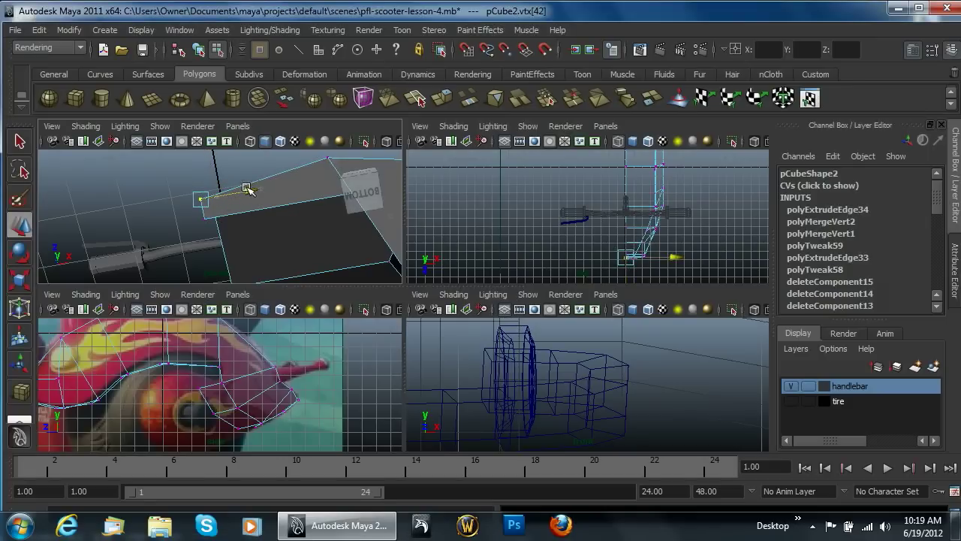
{"action": "left_click_drag", "start_coordinate": [248, 190], "coordinate": [251, 249], "text": "alt"}
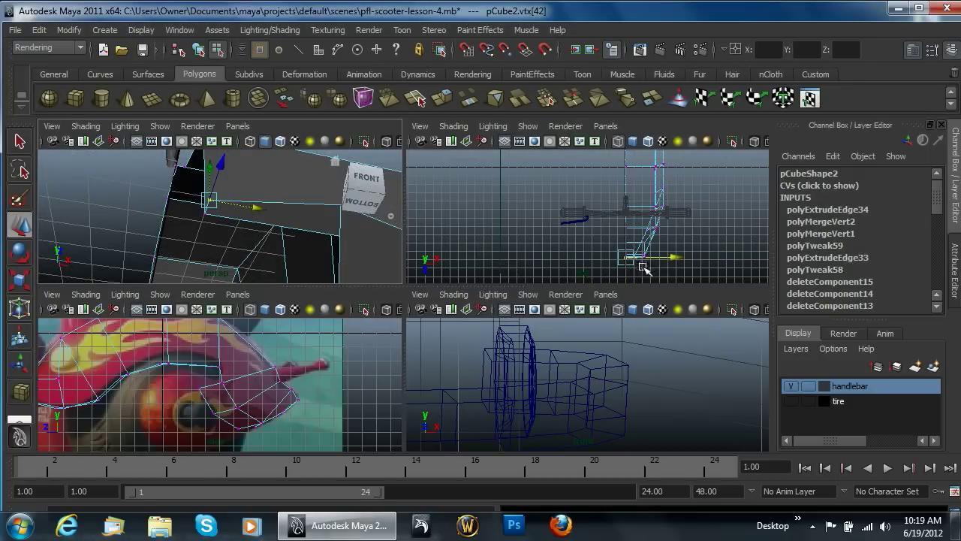
{"action": "scroll", "coordinate": [642, 269], "scroll_direction": "up", "scroll_amount": 5}
{"action": "left_click_drag", "start_coordinate": [637, 216], "coordinate": [642, 216]}
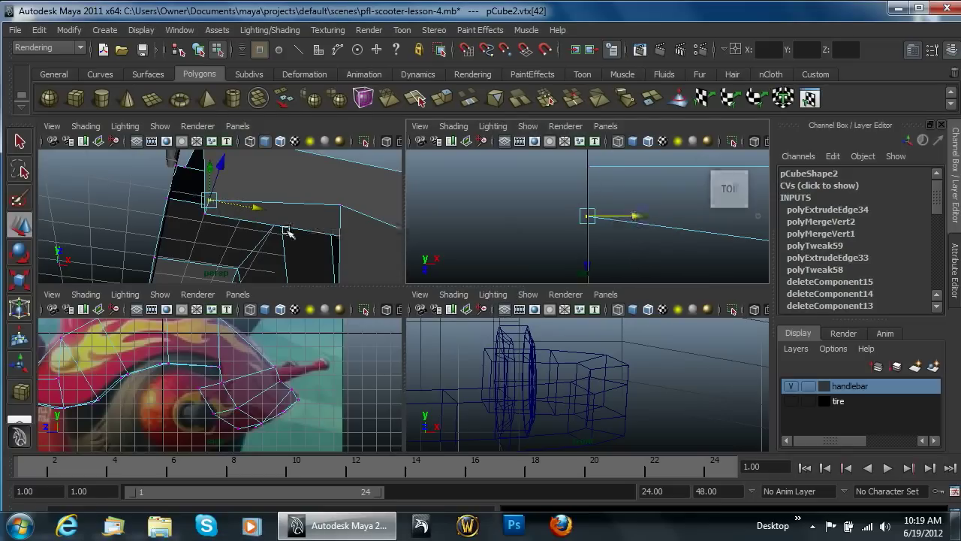
- Merge the vertices at the extruded strip's rear end with the adjoining corner at the inner end of the wheel arch
{"action": "scroll", "coordinate": [221, 227], "scroll_direction": "down", "scroll_amount": 5}
{"action": "left_click_drag", "start_coordinate": [239, 254], "coordinate": [291, 225], "text": "alt"}
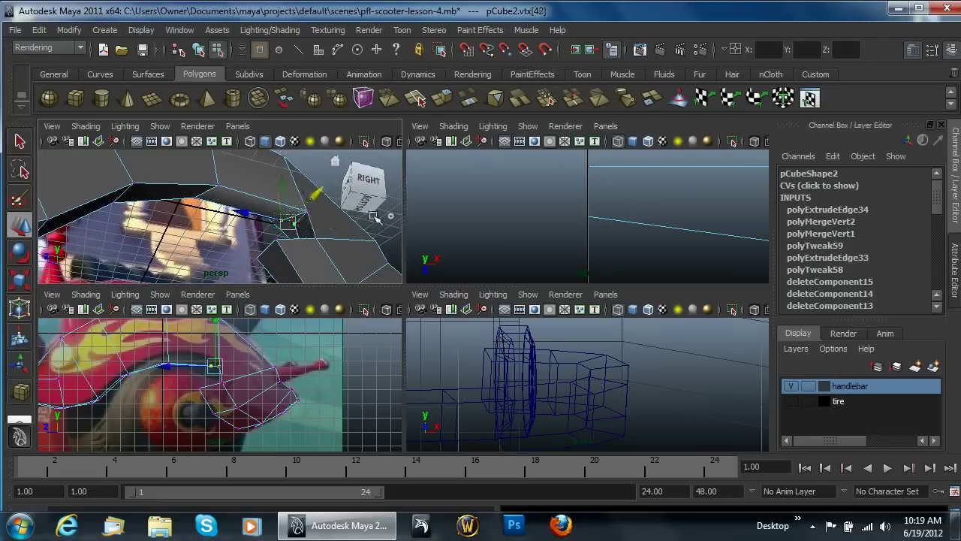
{"action": "left_click", "coordinate": [546, 100]}
- Select the overlapping vertices at the tail's lower corner and merge them
{"action": "left_click_drag", "start_coordinate": [270, 192], "coordinate": [247, 247], "text": "alt"}
{"action": "key", "text": "ctrl+z"}
{"action": "left_click_drag", "start_coordinate": [217, 190], "coordinate": [225, 197], "text": "alt"}
{"action": "left_click", "coordinate": [273, 226]}
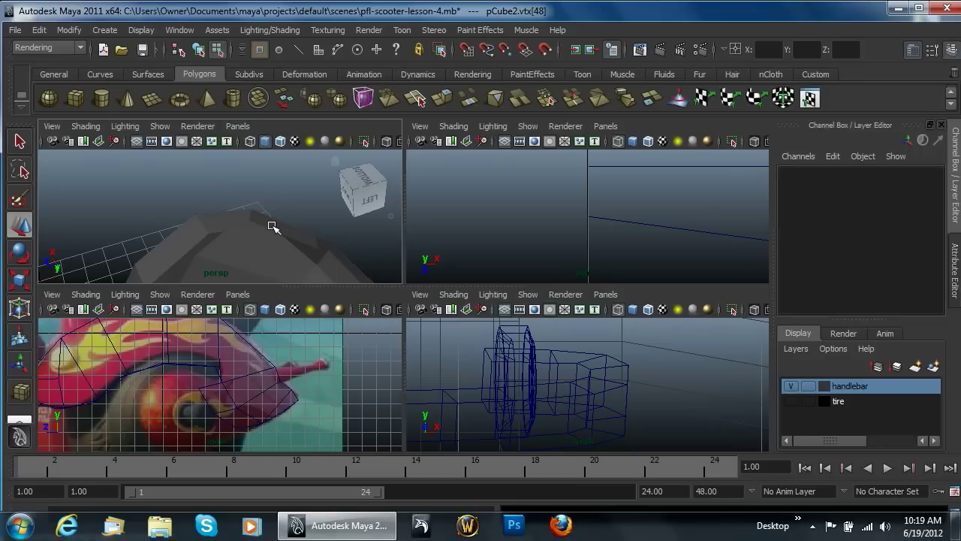
{"action": "left_click_drag", "start_coordinate": [271, 230], "coordinate": [290, 281]}
{"action": "left_click", "coordinate": [546, 100]}
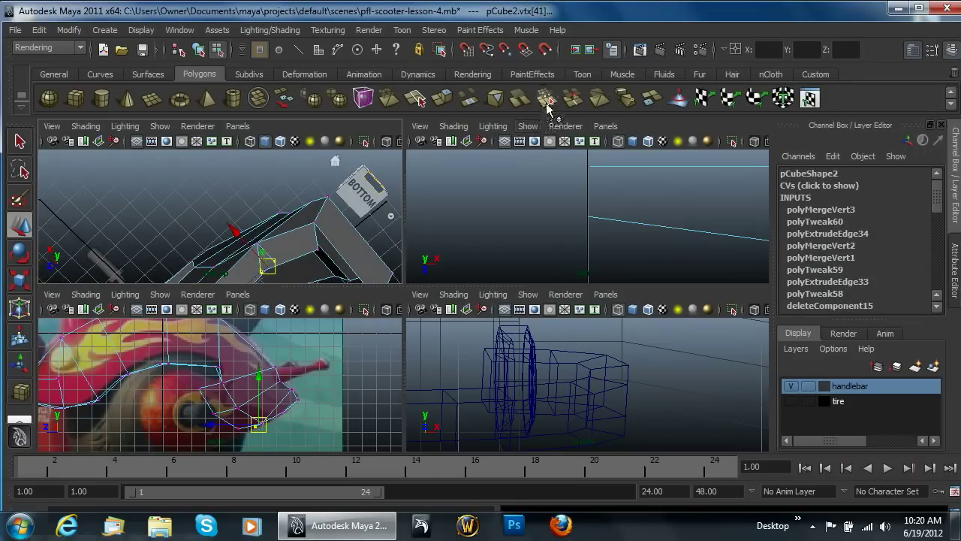
- Join the two open border edges meeting at the tail's underside with the Merge Edge Tool
{"action": "middle_click_drag", "start_coordinate": [321, 244], "coordinate": [316, 239], "text": "alt"}
{"action": "left_click_drag", "start_coordinate": [315, 238], "coordinate": [174, 240], "text": "alt"}
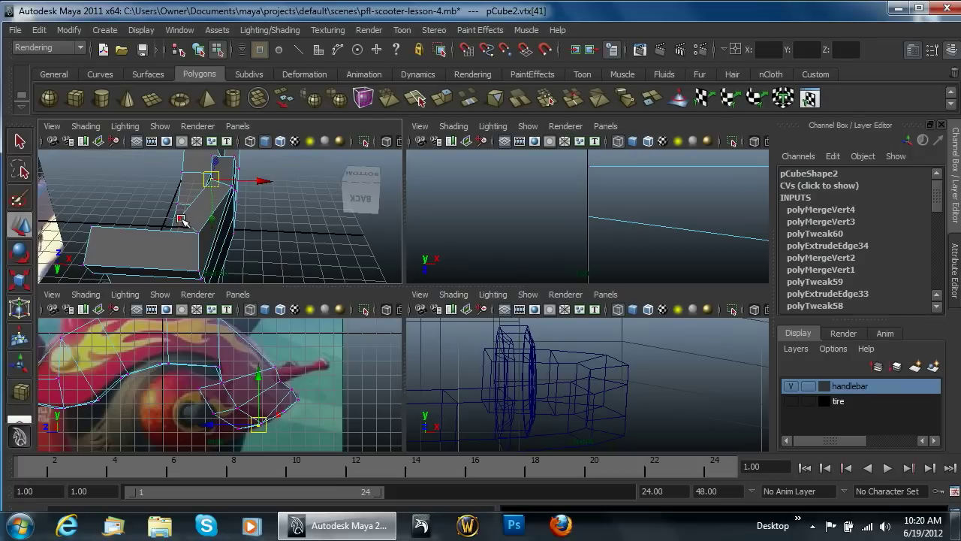
{"action": "left_click", "coordinate": [181, 247]}
{"action": "right_click_drag", "start_coordinate": [165, 250], "coordinate": [209, 239]}
{"action": "left_click", "coordinate": [185, 249]}
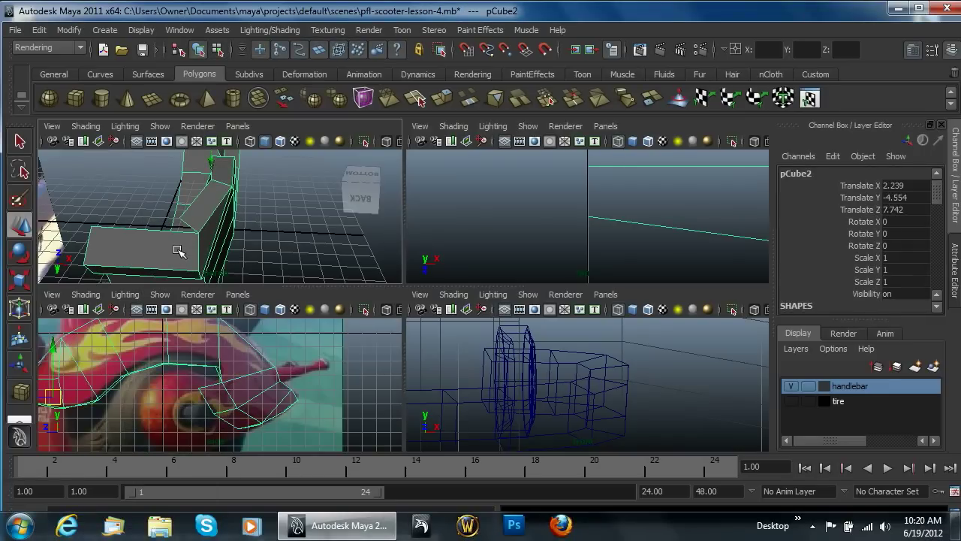
{"action": "right_click", "coordinate": [178, 251]}
{"action": "right_click_drag", "start_coordinate": [178, 250], "coordinate": [183, 214]}
{"action": "left_click", "coordinate": [191, 227]}
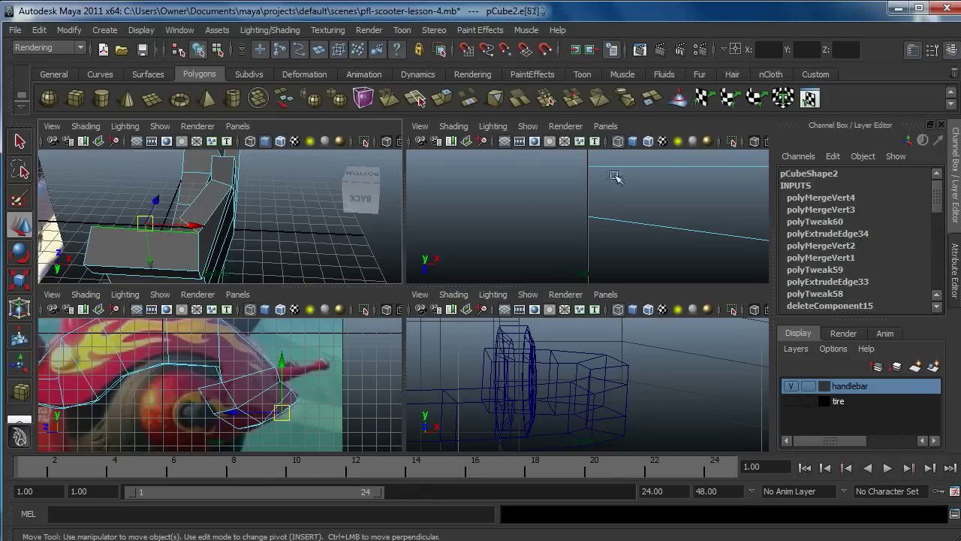
{"action": "left_click", "coordinate": [573, 101]}
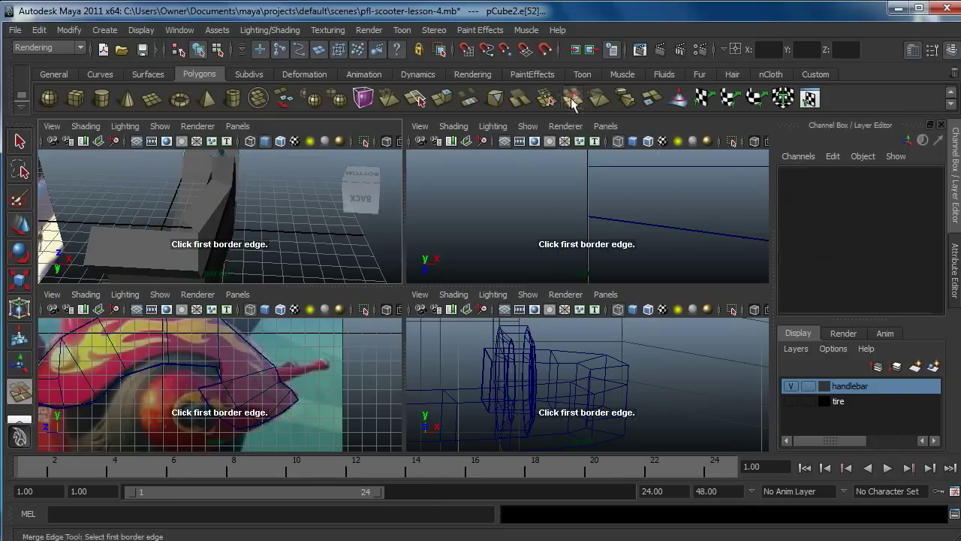
{"action": "left_click", "coordinate": [182, 238]}
{"action": "left_click", "coordinate": [194, 232]}
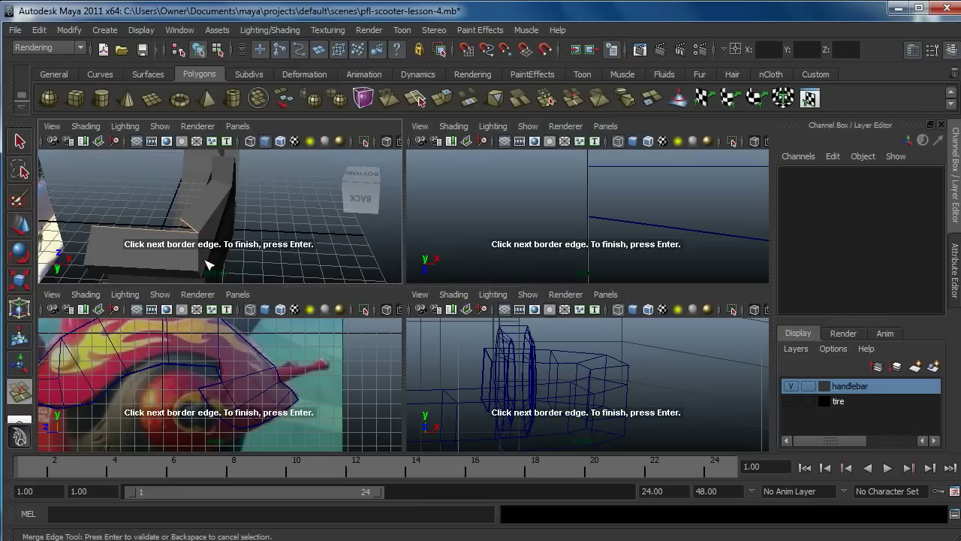
{"action": "key", "text": "Return"}
- Switch to vertex selection and move the merged edge's inner vertex sideways
{"action": "mouse_move", "coordinate": [198, 228]}
{"action": "right_mouse_down"}
{"action": "mouse_move", "coordinate": [163, 222]}
{"action": "mouse_move", "coordinate": [217, 207]}
{"action": "mouse_move", "coordinate": [185, 218]}
{"action": "right_mouse_up"}
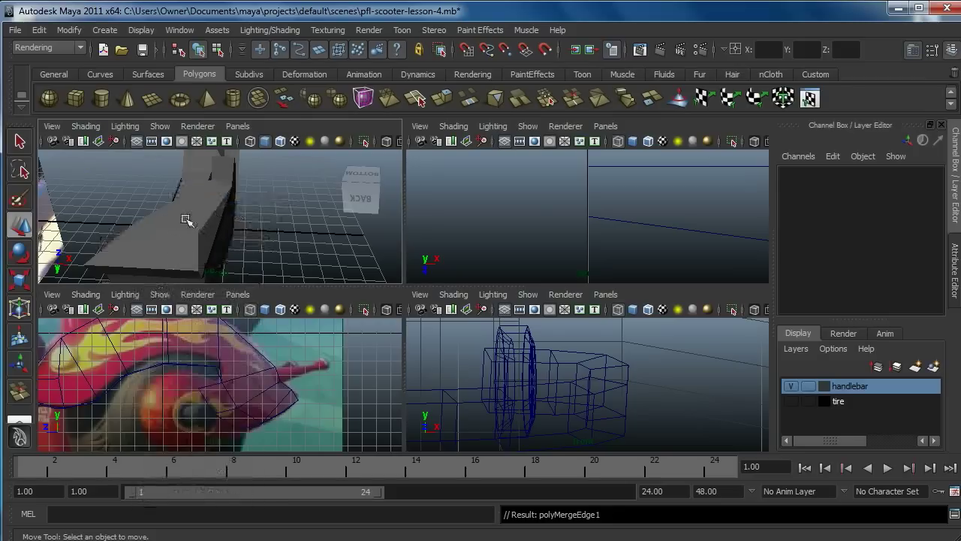
{"action": "left_click", "coordinate": [187, 219]}
{"action": "left_click_drag", "start_coordinate": [172, 236], "coordinate": [240, 270], "text": "alt"}
{"action": "key", "text": "super"}
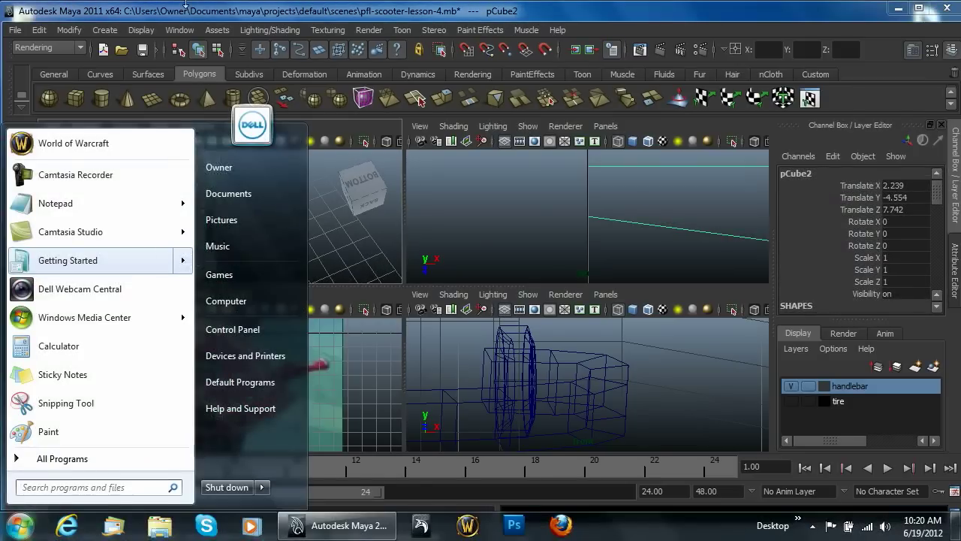
{"action": "key", "text": "super"}
{"action": "right_click", "coordinate": [183, 197]}
{"action": "left_click", "coordinate": [150, 197]}
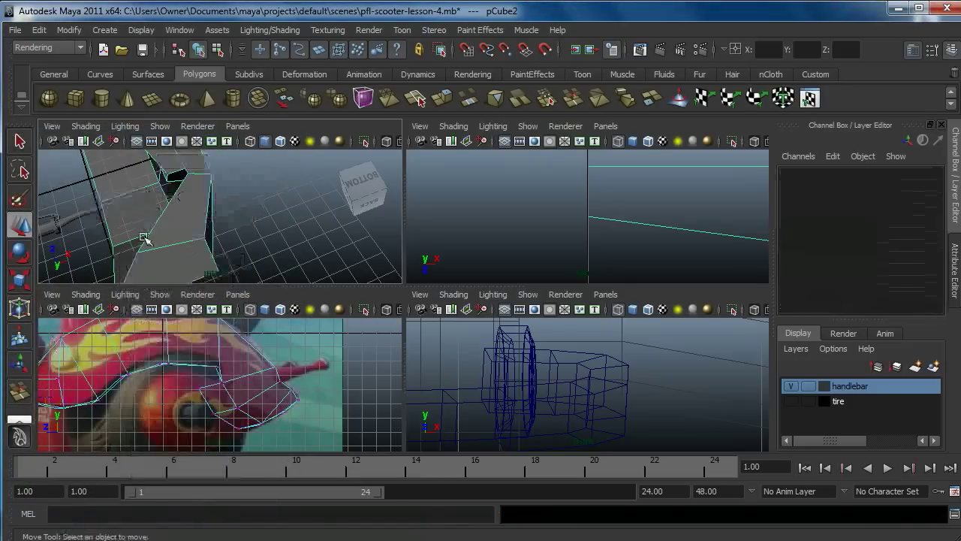
{"action": "left_click", "coordinate": [137, 252]}
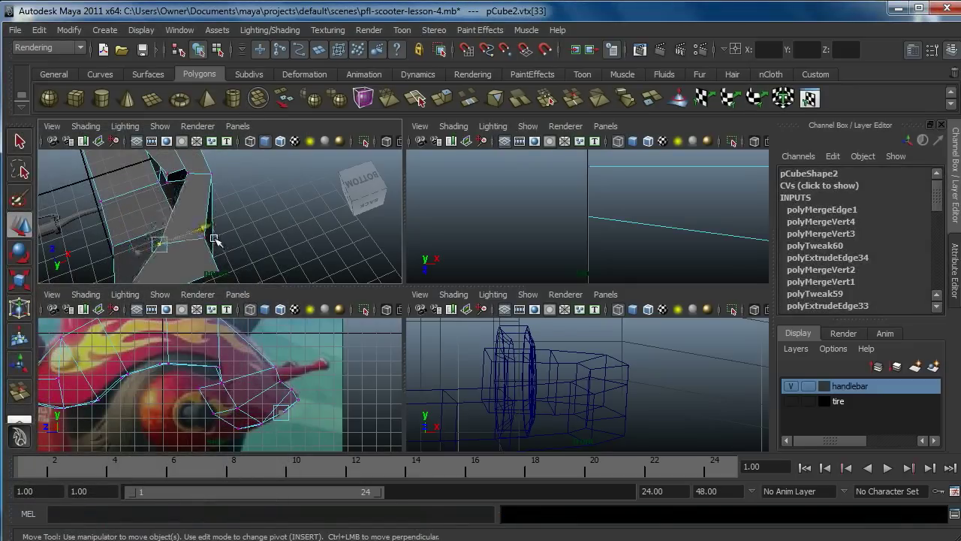
{"action": "left_click_drag", "start_coordinate": [180, 237], "coordinate": [202, 242]}
{"action": "key", "text": "super"}
{"action": "key", "text": "super"}
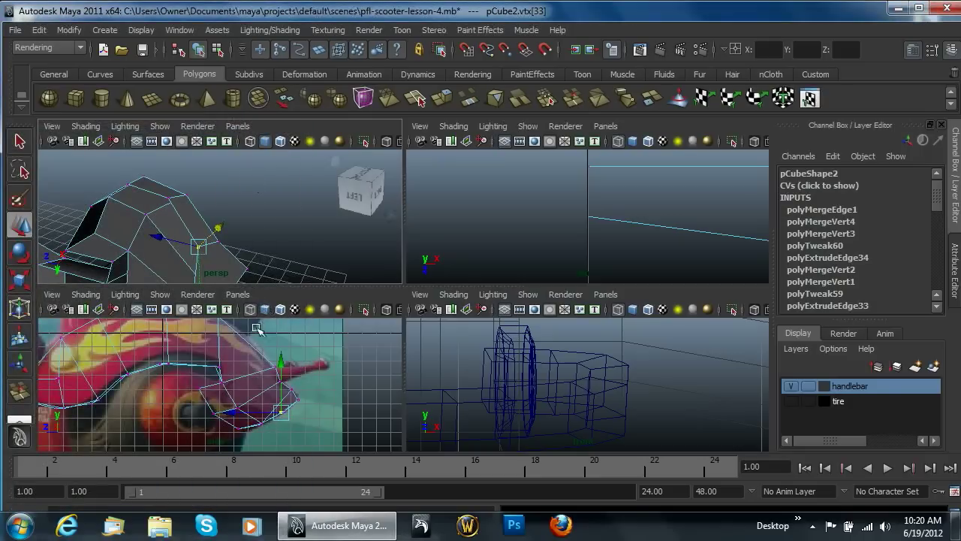
- Reposition the merged edge's inner vertex in the side view along the tail's lower rear outline
{"action": "left_click_drag", "start_coordinate": [230, 415], "coordinate": [292, 413]}
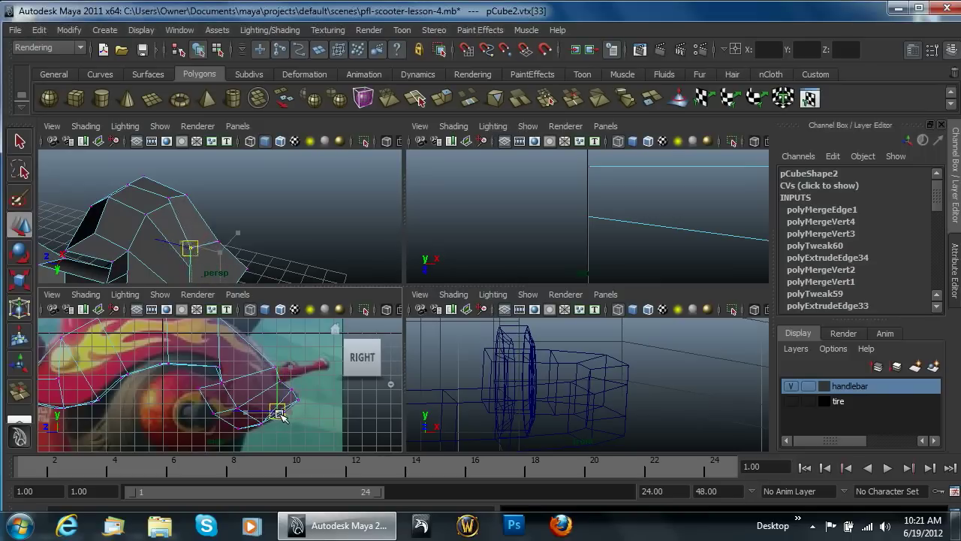
{"action": "left_click_drag", "start_coordinate": [279, 414], "coordinate": [282, 415]}
{"action": "left_click_drag", "start_coordinate": [204, 259], "coordinate": [161, 198], "text": "alt"}
{"action": "mouse_move", "coordinate": [143, 244]}
{"action": "left_mouse_down", "text": "alt"}
{"action": "mouse_move", "coordinate": [241, 199]}
{"action": "mouse_move", "coordinate": [260, 199]}
{"action": "mouse_move", "coordinate": [232, 205]}
{"action": "mouse_move", "coordinate": [210, 229]}
{"action": "mouse_move", "coordinate": [233, 221]}
{"action": "mouse_move", "coordinate": [201, 226]}
{"action": "mouse_move", "coordinate": [272, 220]}
{"action": "mouse_move", "coordinate": [270, 235]}
{"action": "mouse_move", "coordinate": [66, 206]}
{"action": "mouse_move", "coordinate": [95, 232]}
{"action": "mouse_move", "coordinate": [157, 236]}
{"action": "left_mouse_up", "text": "alt"}
- Cut a new edge line lengthwise through the shell's side faces, from the front around to the tail, with the Split Polygon Tool
{"action": "right_click_drag", "start_coordinate": [104, 228], "coordinate": [153, 212]}
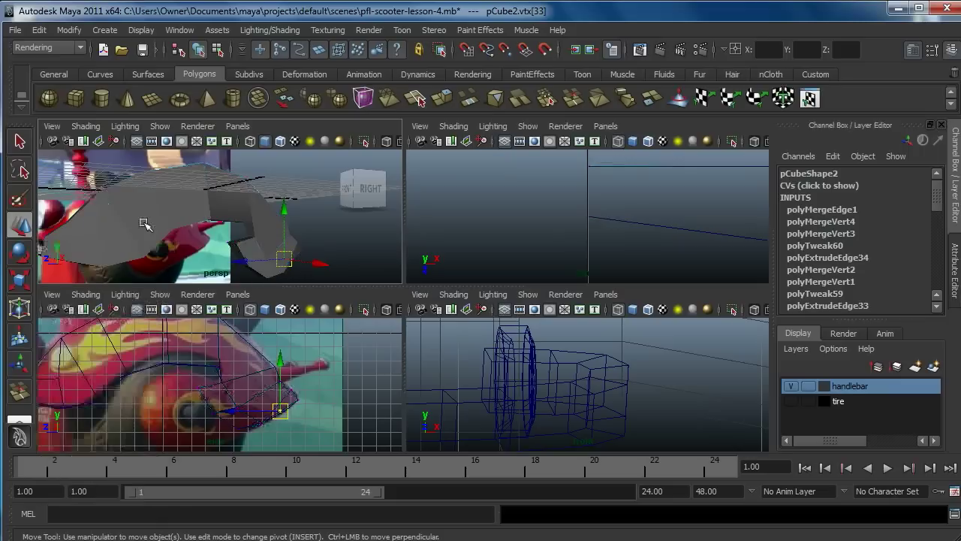
{"action": "left_click", "coordinate": [141, 227]}
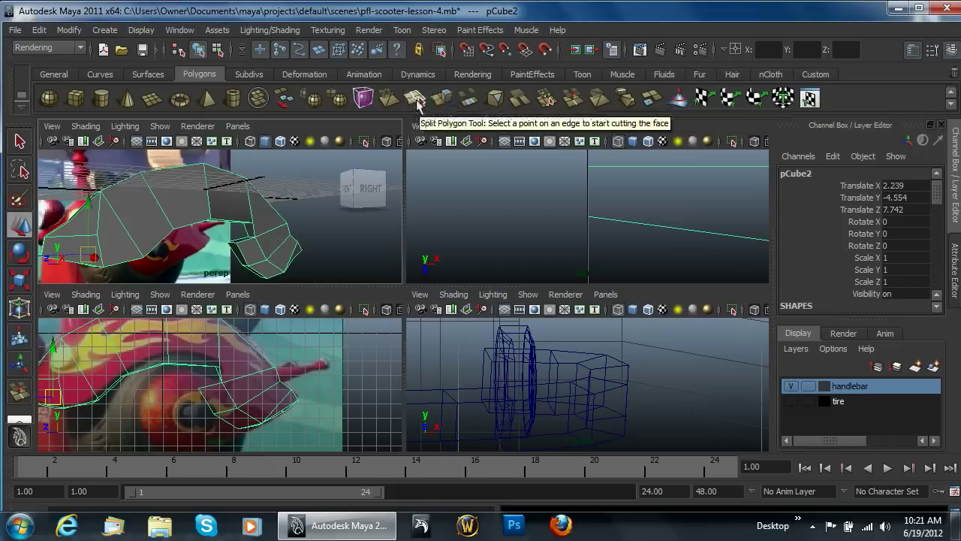
{"action": "left_click", "coordinate": [415, 99]}
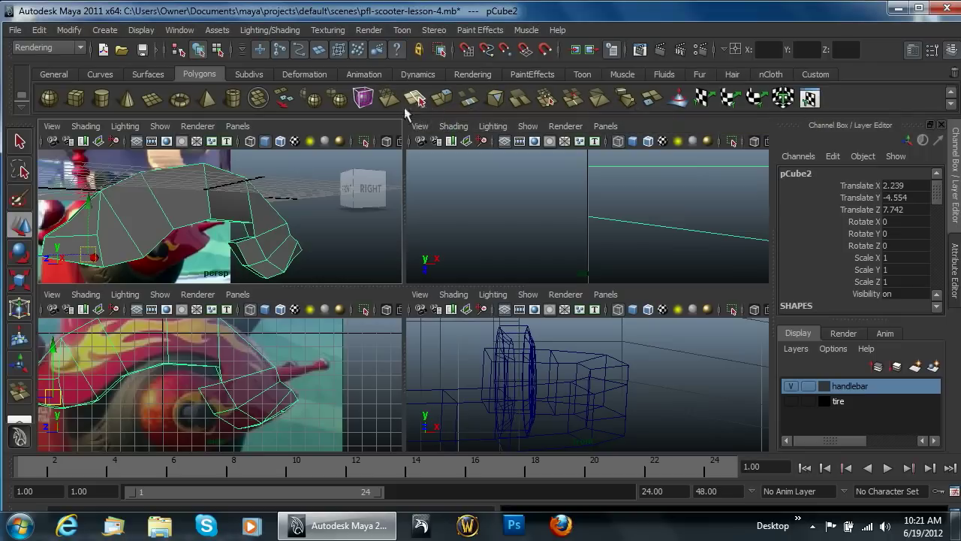
{"action": "left_click", "coordinate": [98, 235]}
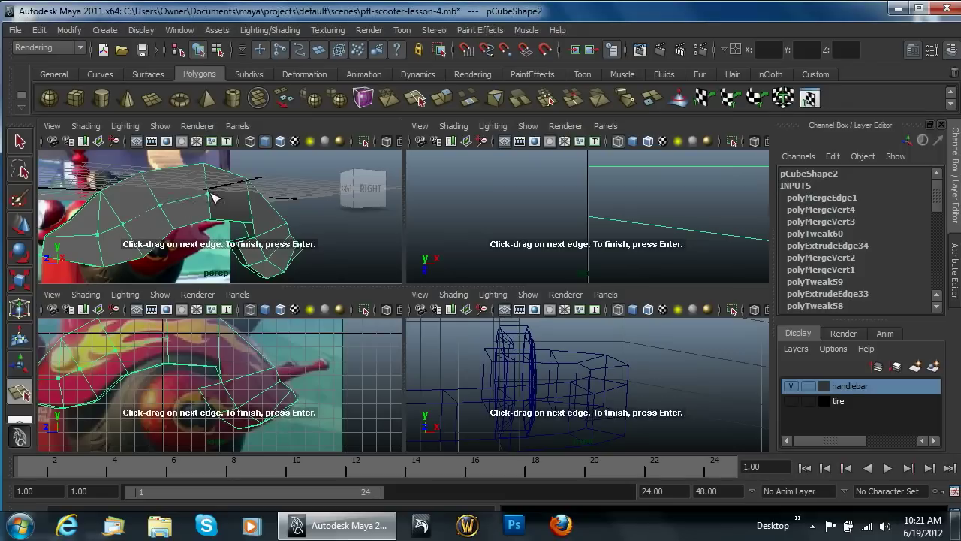
{"action": "left_click", "coordinate": [252, 202]}
{"action": "left_click", "coordinate": [278, 230]}
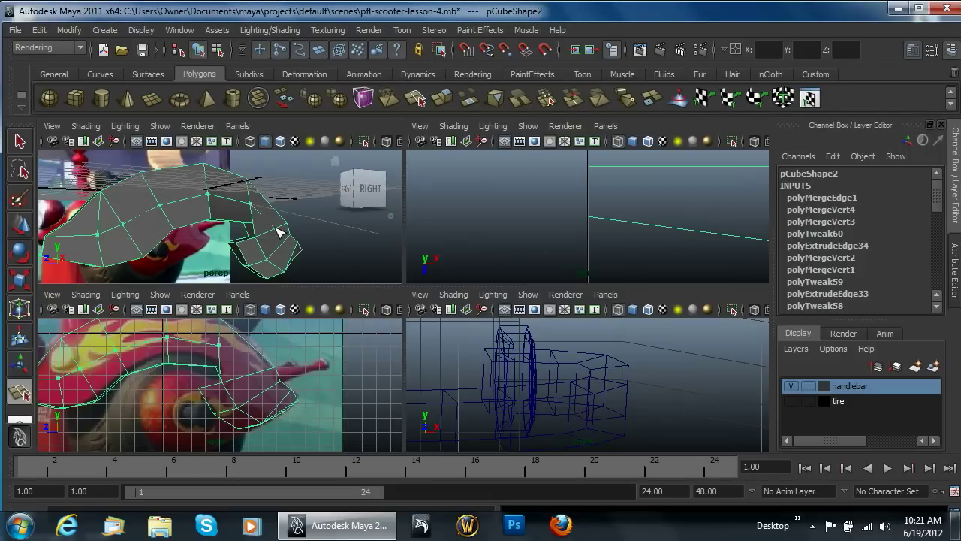
{"action": "key", "text": "Return"}
{"action": "left_click_drag", "start_coordinate": [314, 253], "coordinate": [222, 229], "text": "alt"}
{"action": "key", "text": "y"}
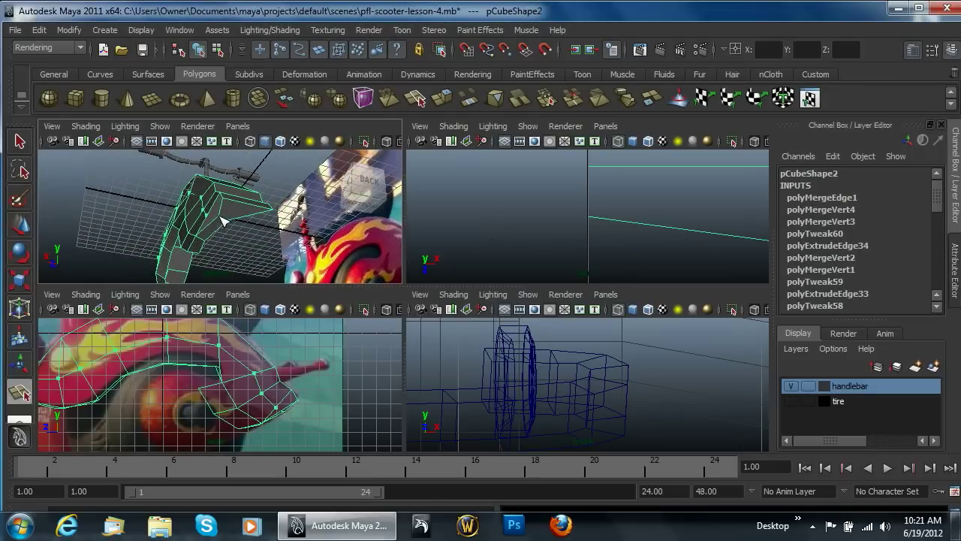
{"action": "key", "text": "y"}
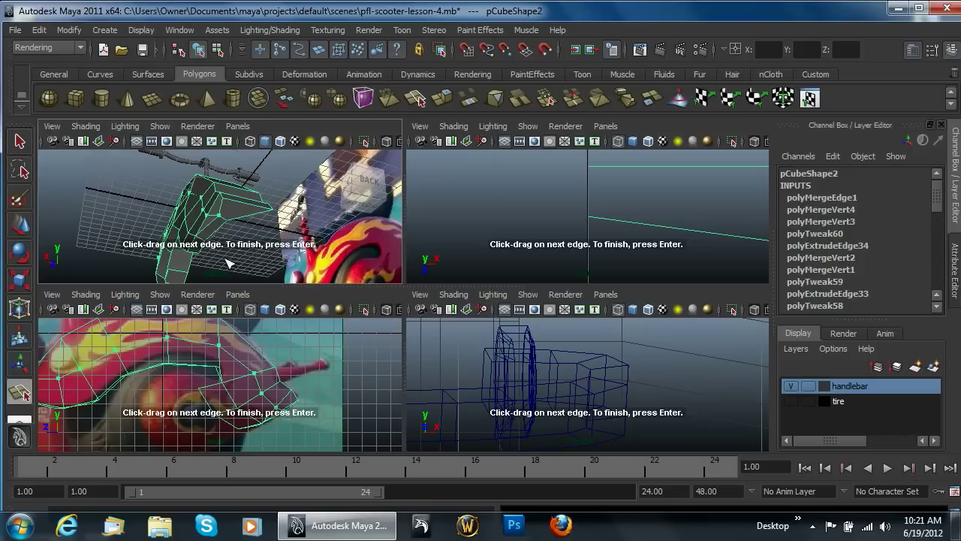
{"action": "key", "text": "Return"}
- Select the tail's inner lower vertex and move it in the top view onto the shell's centre line
{"action": "right_click_drag", "start_coordinate": [220, 220], "coordinate": [190, 216]}
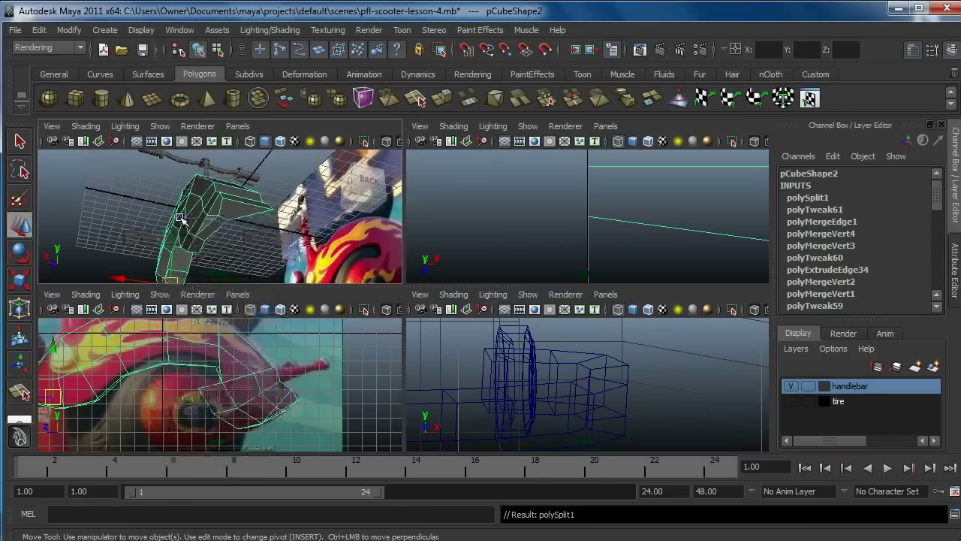
{"action": "left_click", "coordinate": [224, 223]}
{"action": "scroll", "coordinate": [596, 225], "scroll_direction": "down", "scroll_amount": 5}
{"action": "mouse_move", "coordinate": [594, 223]}
{"action": "middle_mouse_down", "text": "alt"}
{"action": "mouse_move", "coordinate": [594, 265]}
{"action": "mouse_move", "coordinate": [581, 293]}
{"action": "mouse_move", "coordinate": [568, 297]}
{"action": "middle_mouse_up", "text": "alt"}
{"action": "left_click_drag", "start_coordinate": [608, 220], "coordinate": [582, 218]}
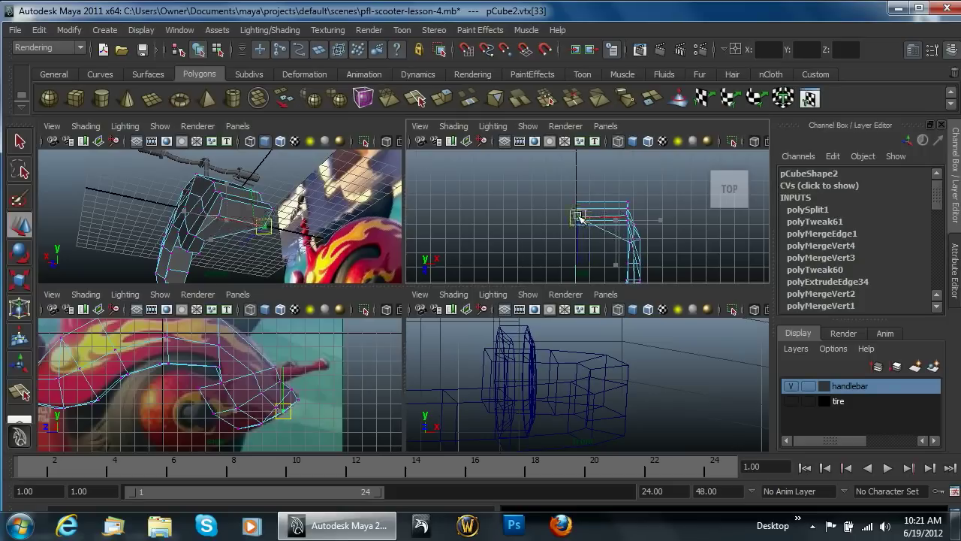
{"action": "scroll", "coordinate": [587, 228], "scroll_direction": "up", "scroll_amount": 5}
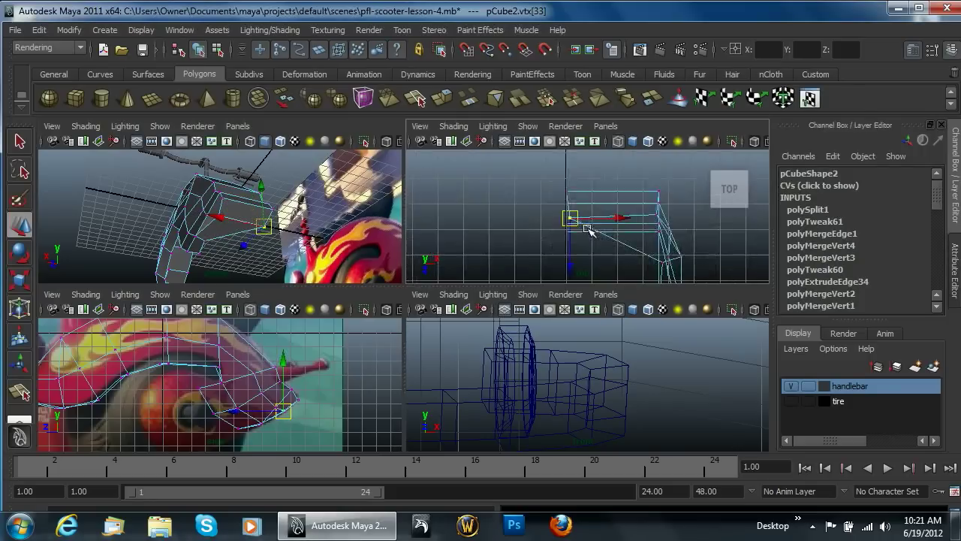
{"action": "left_click", "coordinate": [587, 224]}
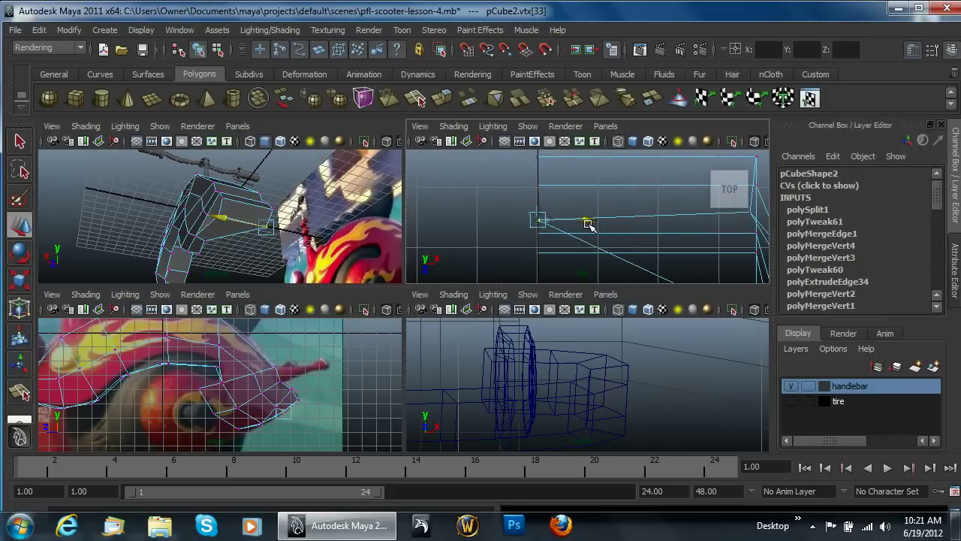
{"action": "left_click", "coordinate": [242, 247]}
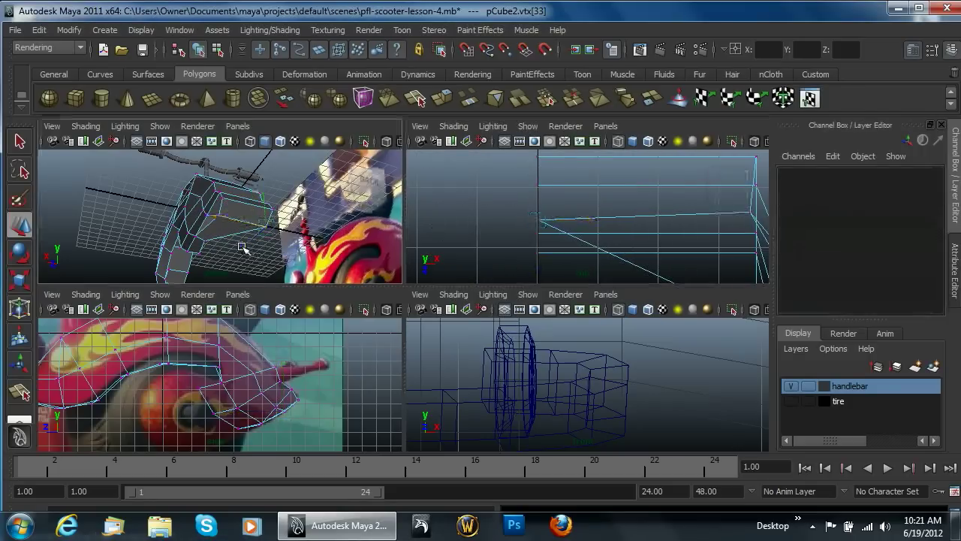
- Select the tail's rear vertices and move them sideways in the top view, toward the shell's centre line
{"action": "left_click", "coordinate": [219, 215]}
{"action": "mouse_move", "coordinate": [179, 203]}
{"action": "left_mouse_down"}
{"action": "mouse_move", "coordinate": [242, 217]}
{"action": "mouse_move", "coordinate": [171, 212]}
{"action": "left_mouse_up"}
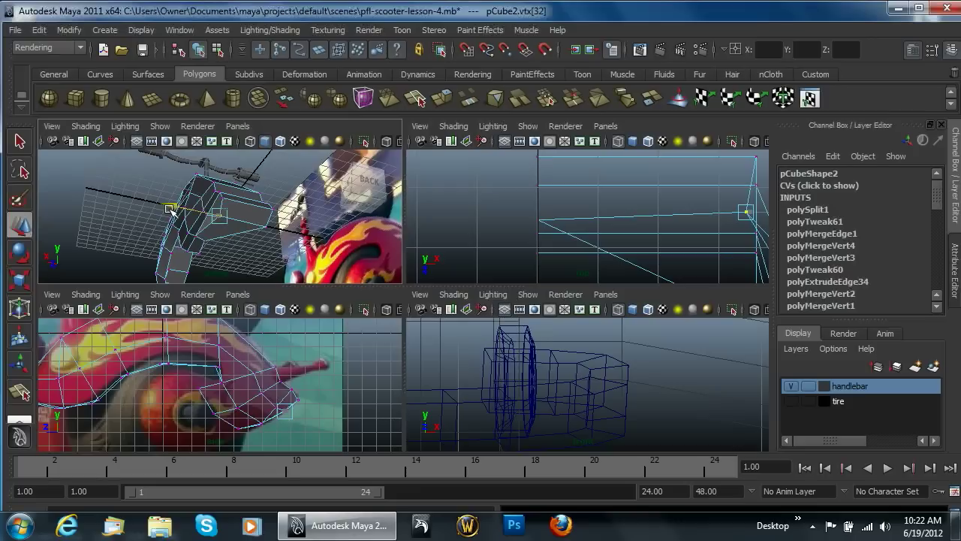
{"action": "scroll", "coordinate": [605, 172], "scroll_direction": "down", "scroll_amount": 3}
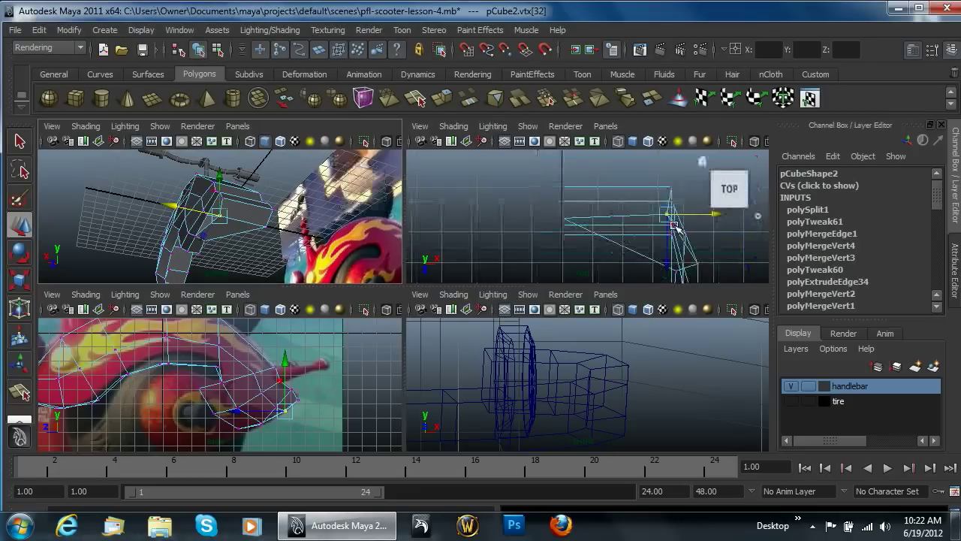
{"action": "left_click_drag", "start_coordinate": [645, 216], "coordinate": [578, 214]}
- Rotate the tail's rear vertices in the top view and move them outward so the end follows the shell's curve
{"action": "key", "text": "e"}
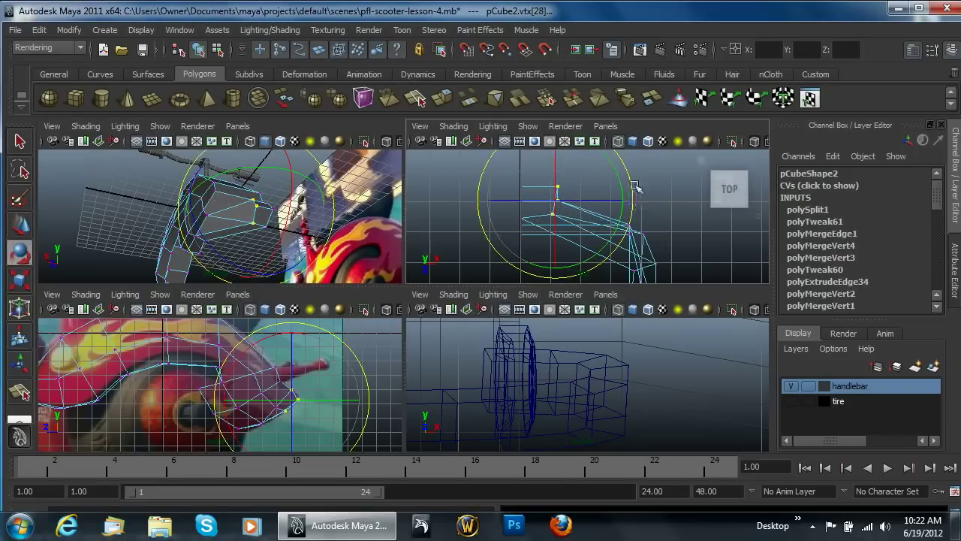
{"action": "left_click_drag", "start_coordinate": [594, 152], "coordinate": [593, 152]}
{"action": "key", "text": "ctrl+z"}
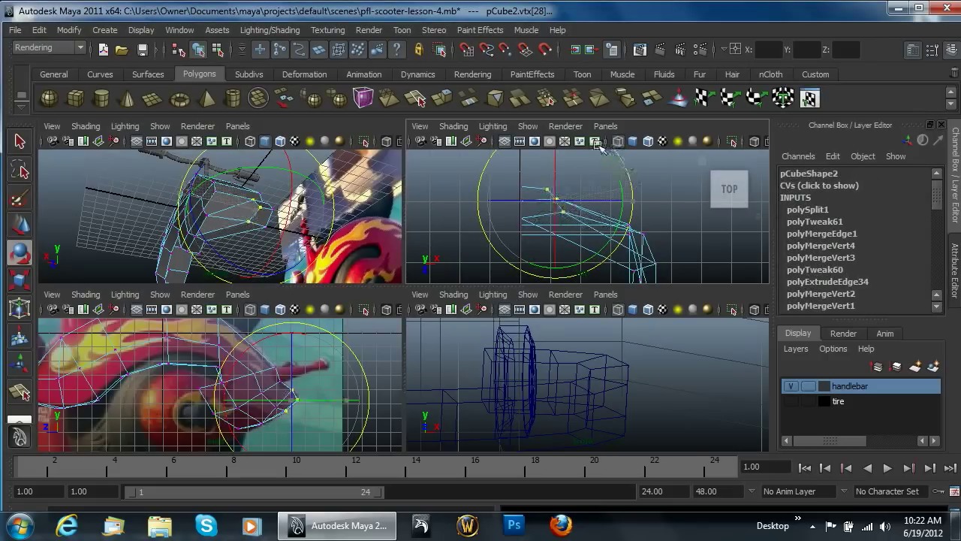
{"action": "key", "text": "w"}
{"action": "left_click_drag", "start_coordinate": [555, 200], "coordinate": [581, 206]}
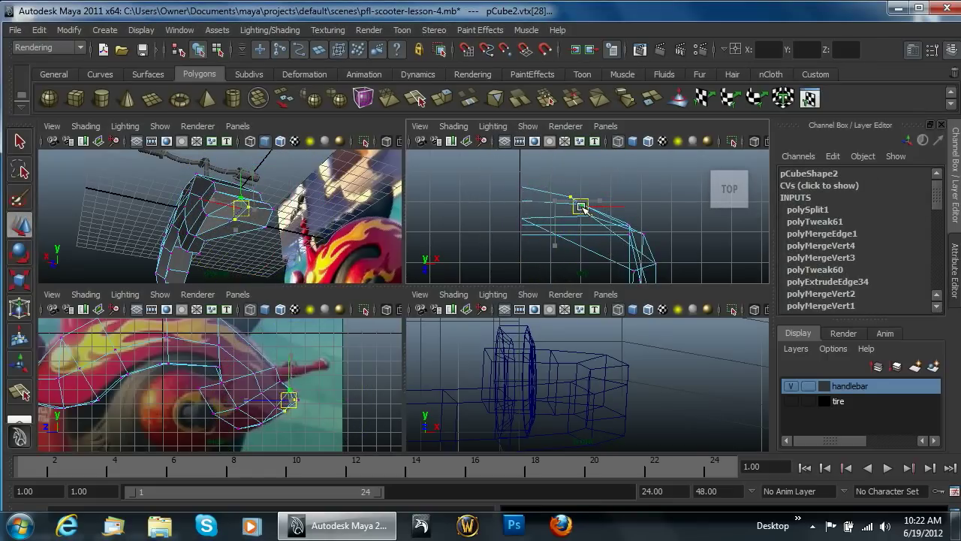
- Inspect the shell's tail and side in smooth preview, and restore the unsmoothed display
{"action": "left_click", "coordinate": [309, 233]}
{"action": "right_click_drag", "start_coordinate": [226, 217], "coordinate": [289, 198]}
{"action": "left_click", "coordinate": [240, 207]}
{"action": "key", "text": "3"}
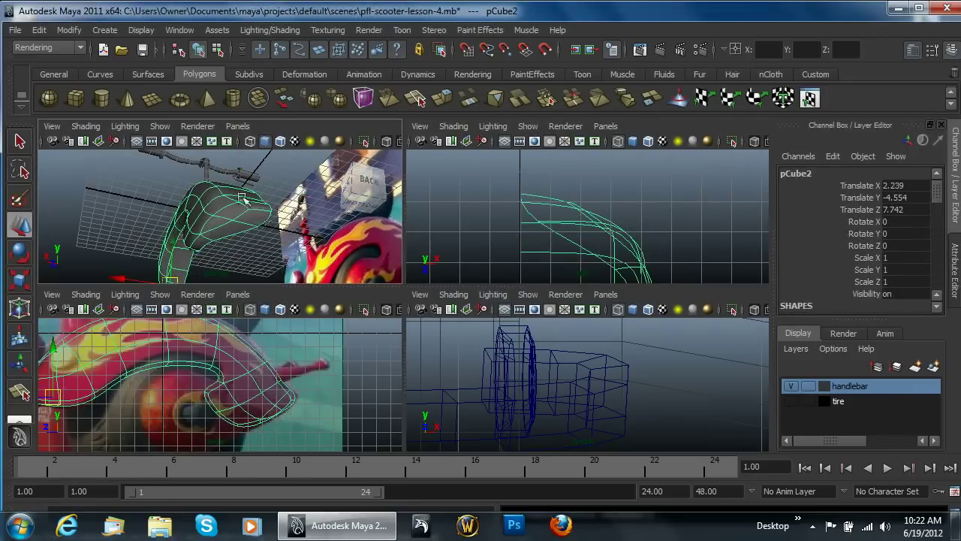
{"action": "left_click", "coordinate": [182, 207]}
{"action": "left_click_drag", "start_coordinate": [195, 199], "coordinate": [219, 218], "text": "alt"}
{"action": "right_click", "coordinate": [220, 217]}
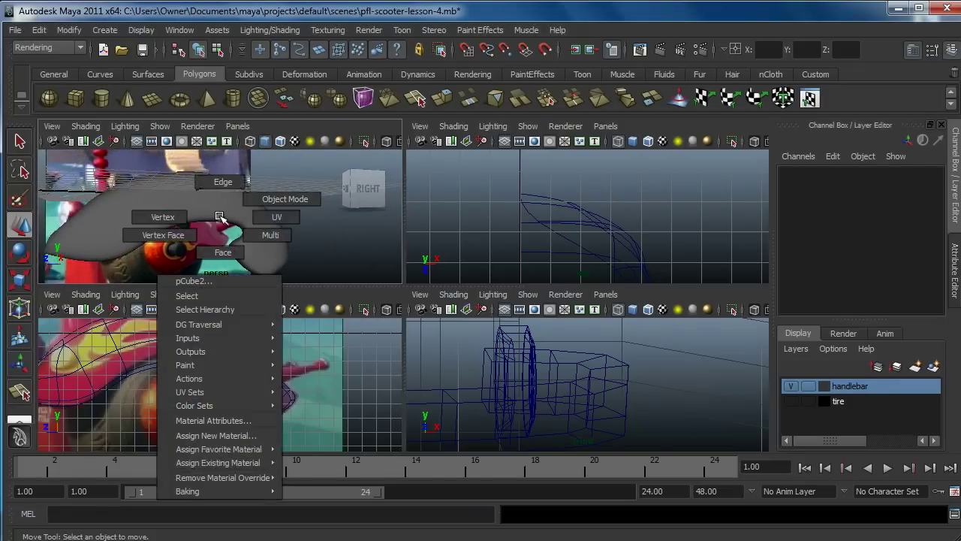
{"action": "left_click", "coordinate": [277, 199]}
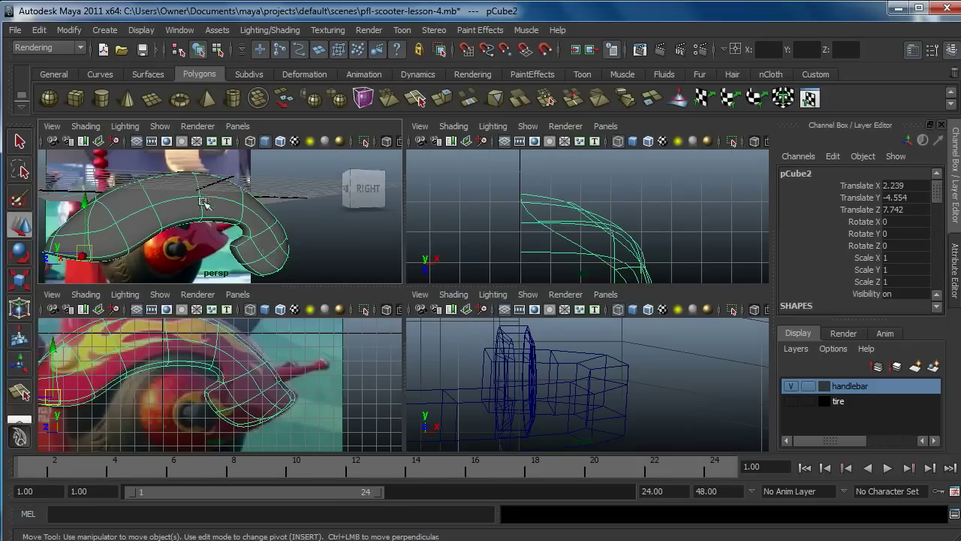
{"action": "key", "text": "1"}
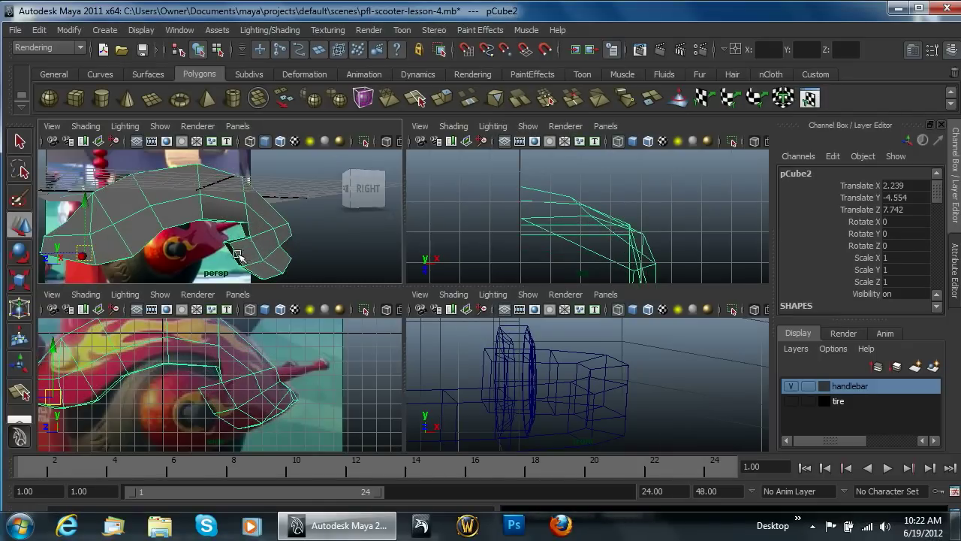
- Select the faces at the tail's wheel-facing end, extrude them and move them forward in the side view
{"action": "left_click_drag", "start_coordinate": [237, 256], "coordinate": [248, 247], "text": "alt"}
{"action": "key", "text": "super"}
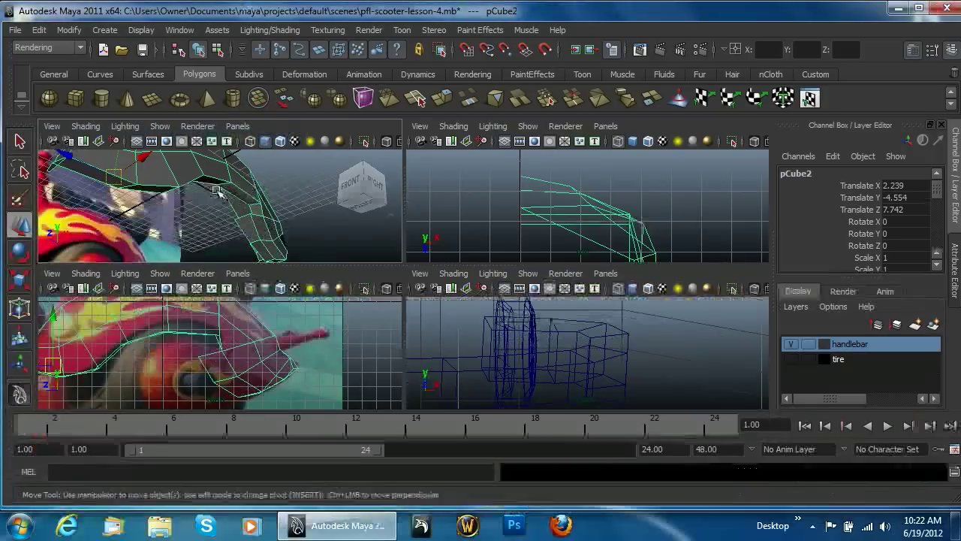
{"action": "right_click_drag", "start_coordinate": [257, 189], "coordinate": [264, 230]}
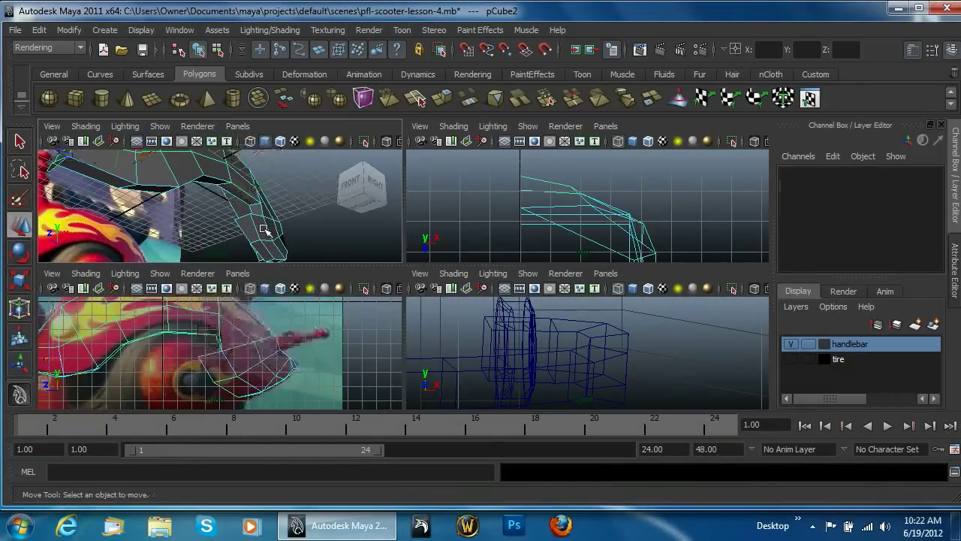
{"action": "left_click", "coordinate": [263, 227]}
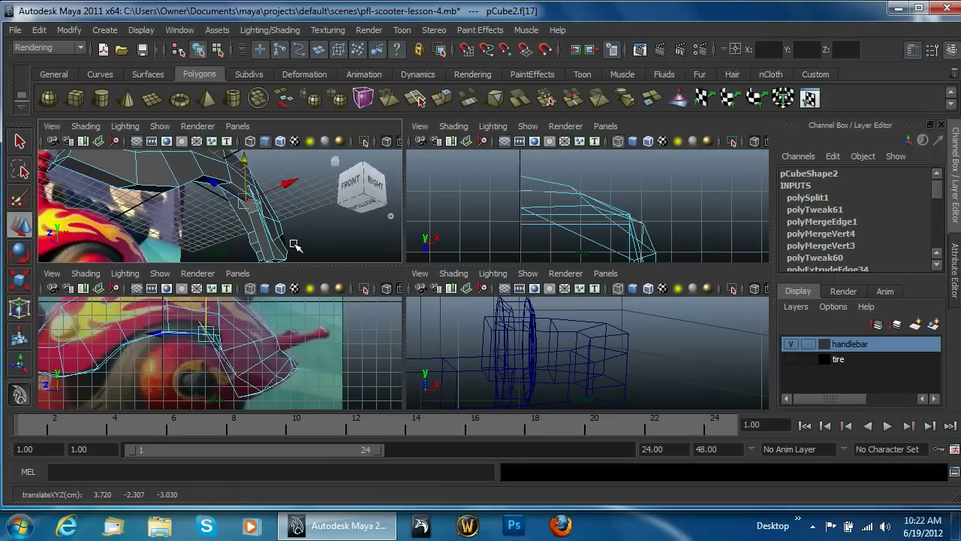
{"action": "key", "text": "ctrl+z"}
{"action": "key", "text": "ctrl+z"}
{"action": "key", "text": "ctrl+z"}
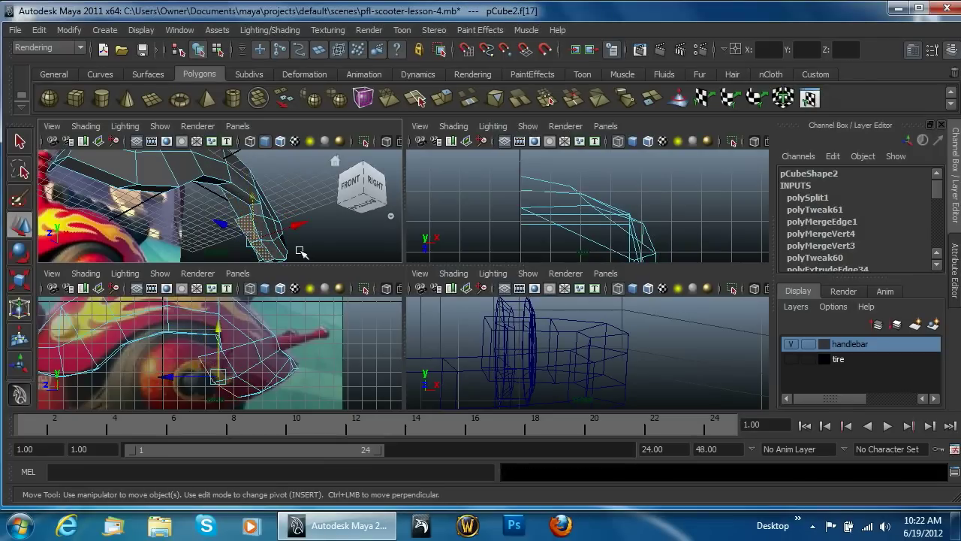
{"action": "left_click_drag", "start_coordinate": [267, 250], "coordinate": [178, 254], "text": "alt"}
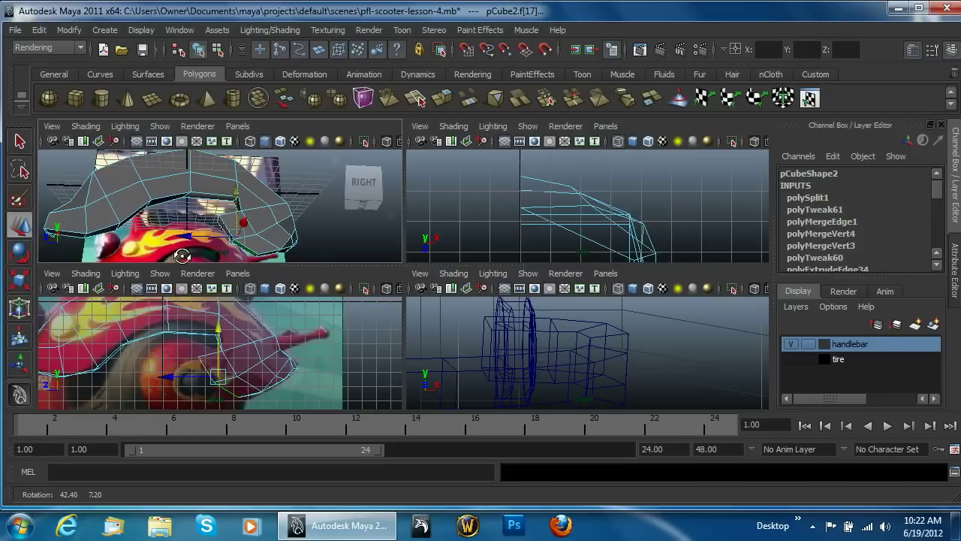
{"action": "left_click", "coordinate": [449, 102]}
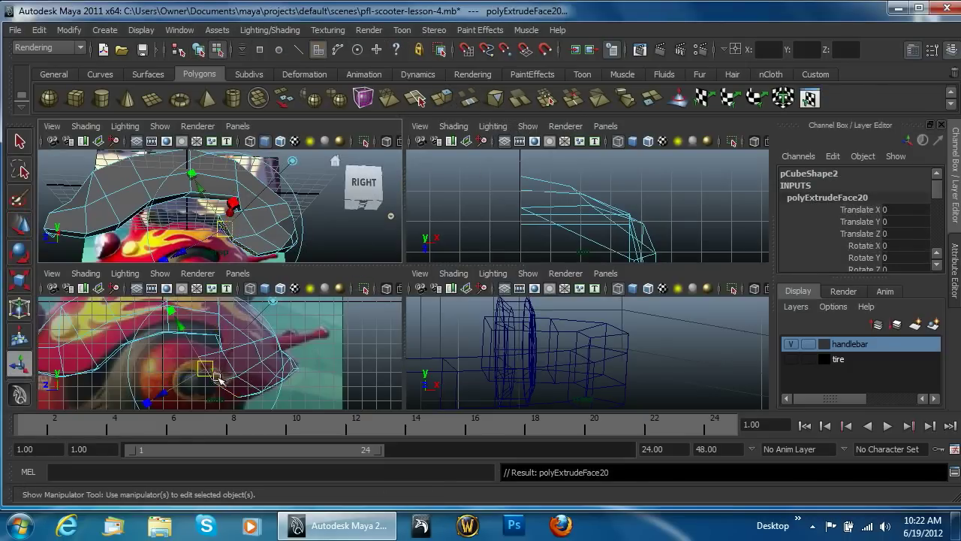
{"action": "key", "text": "w"}
{"action": "left_click_drag", "start_coordinate": [217, 379], "coordinate": [195, 386]}
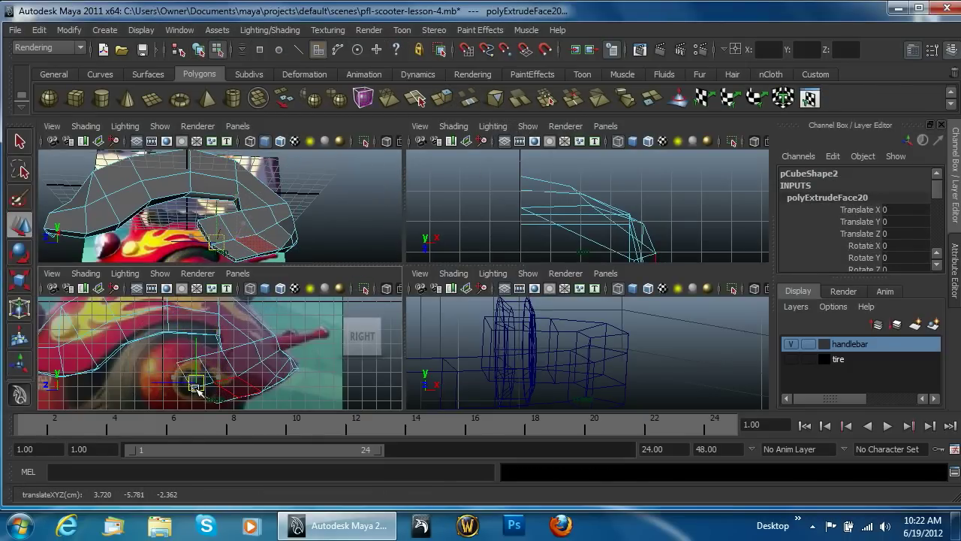
- Extrude the tail's end faces twice more, moving each section forward across the wheel hub
{"action": "left_click", "coordinate": [444, 99]}
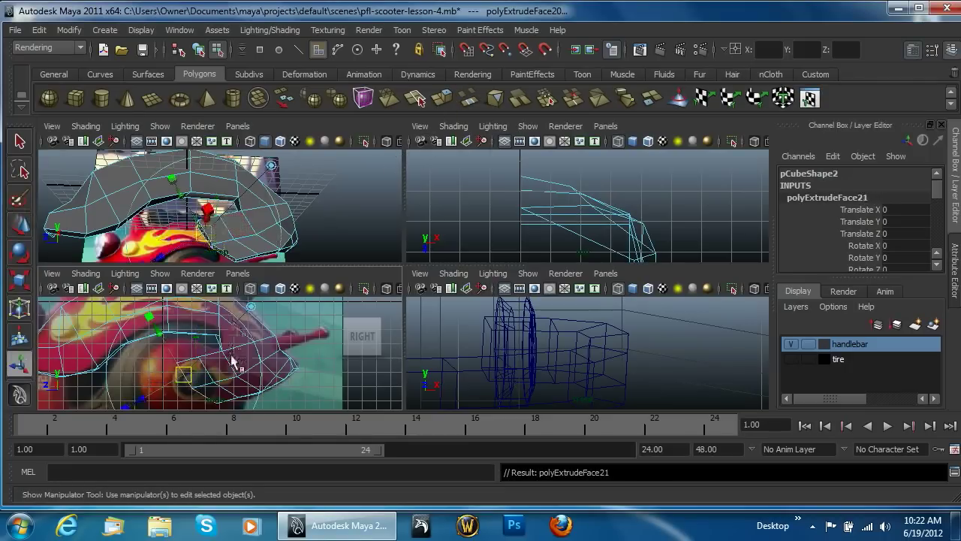
{"action": "left_click_drag", "start_coordinate": [182, 388], "coordinate": [172, 393]}
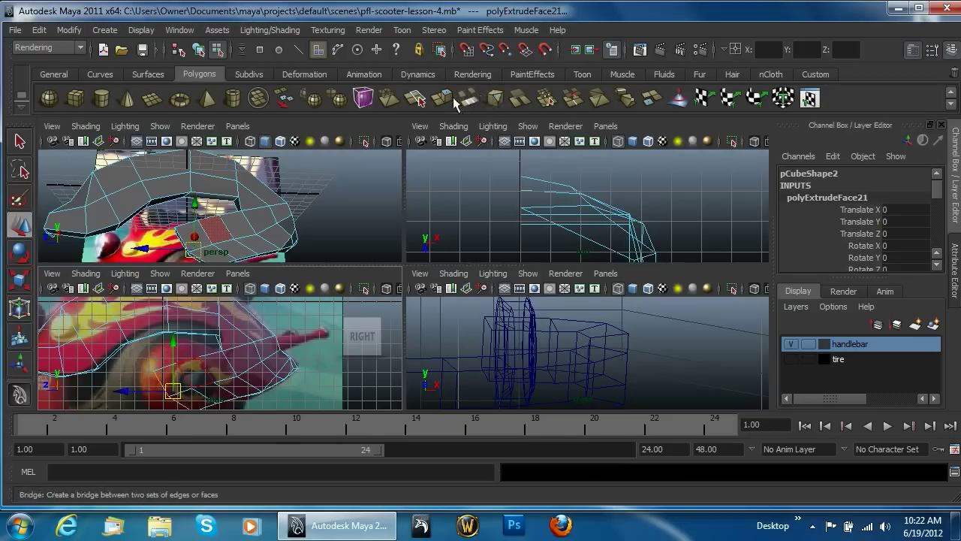
{"action": "key", "text": "g"}
{"action": "left_click_drag", "start_coordinate": [172, 391], "coordinate": [155, 394]}
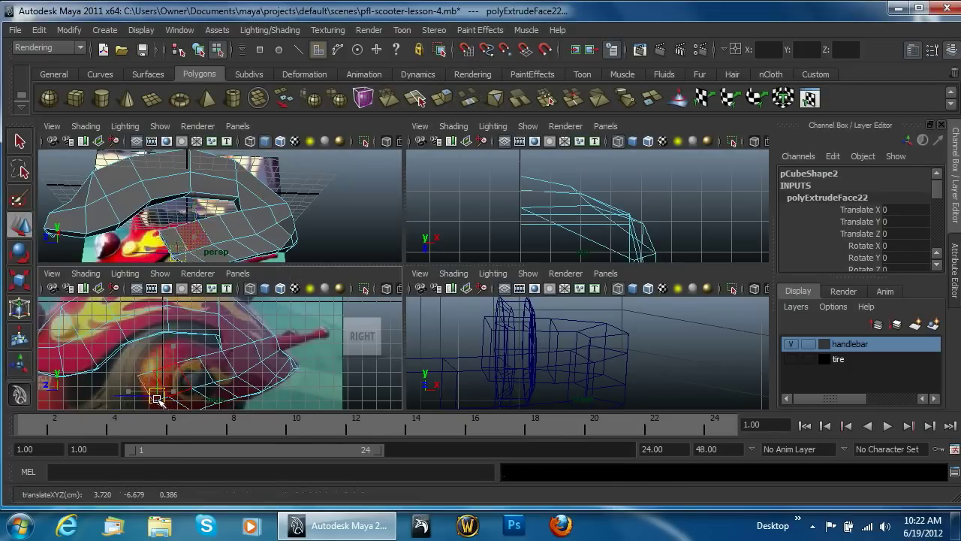
- Reposition the extruded section's vertices in the side view to give it a rounded outline around the hub
{"action": "right_click_drag", "start_coordinate": [189, 374], "coordinate": [125, 251]}
{"action": "left_click_drag", "start_coordinate": [199, 360], "coordinate": [148, 350]}
{"action": "middle_click_drag", "start_coordinate": [171, 379], "coordinate": [173, 338], "text": "alt"}
{"action": "left_click_drag", "start_coordinate": [139, 359], "coordinate": [243, 327]}
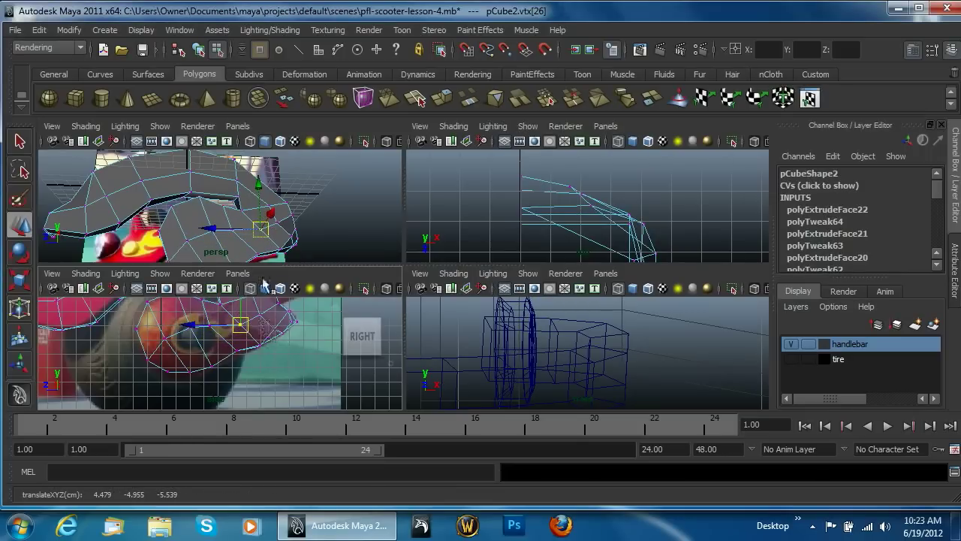
- Select the middle row of vertices along the extruded hub cover's side and move them outward
{"action": "left_click_drag", "start_coordinate": [196, 239], "coordinate": [264, 240], "text": "alt"}
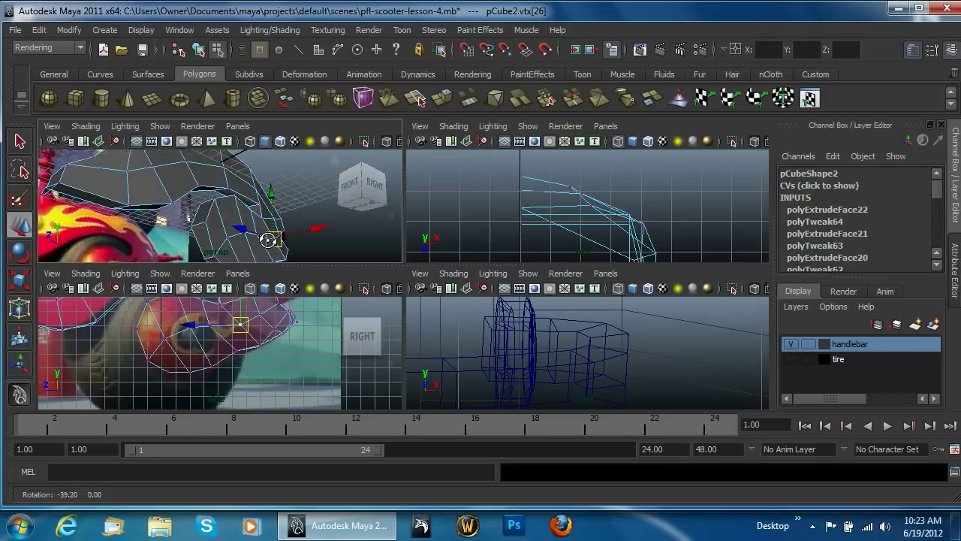
{"action": "left_click", "coordinate": [228, 237]}
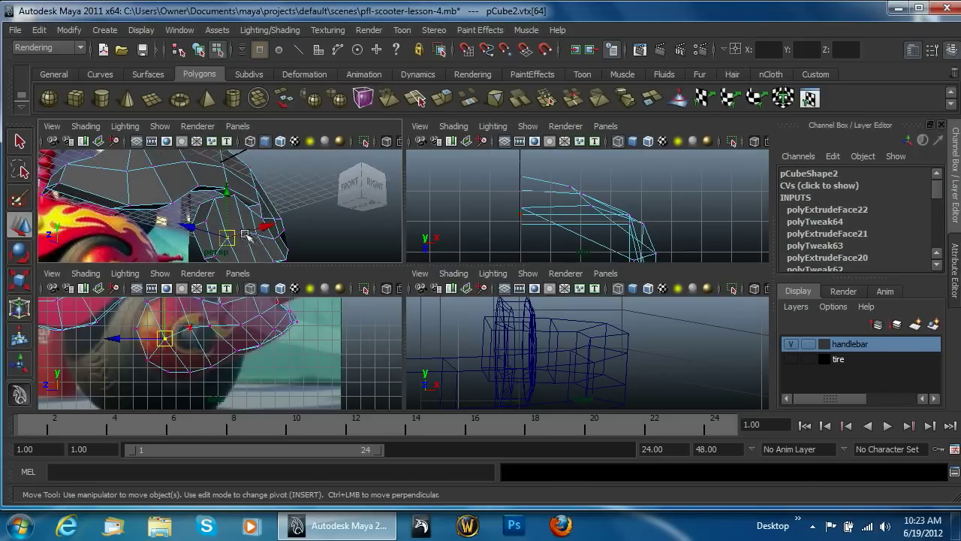
{"action": "left_click", "coordinate": [245, 234]}
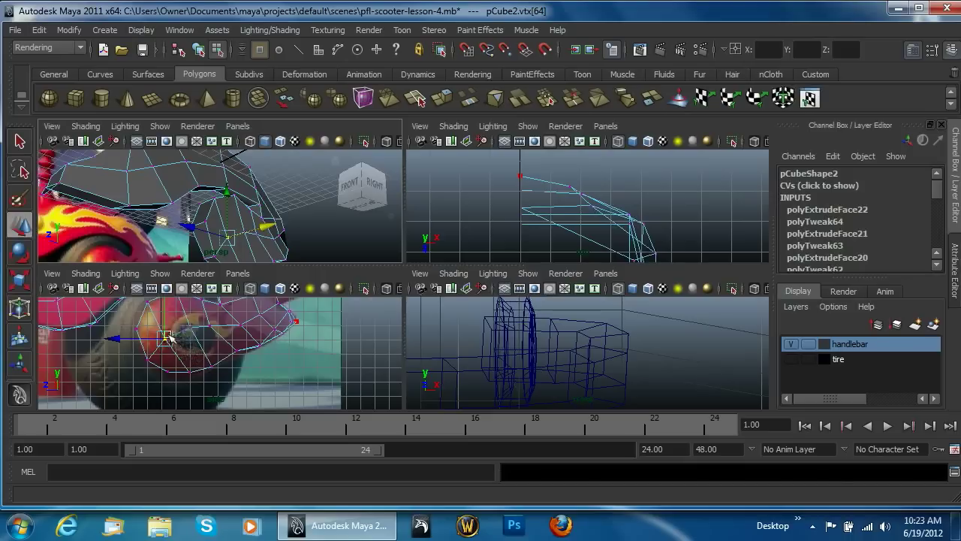
{"action": "left_click_drag", "start_coordinate": [228, 319], "coordinate": [155, 354]}
{"action": "left_click_drag", "start_coordinate": [250, 333], "coordinate": [269, 323], "text": "shift"}
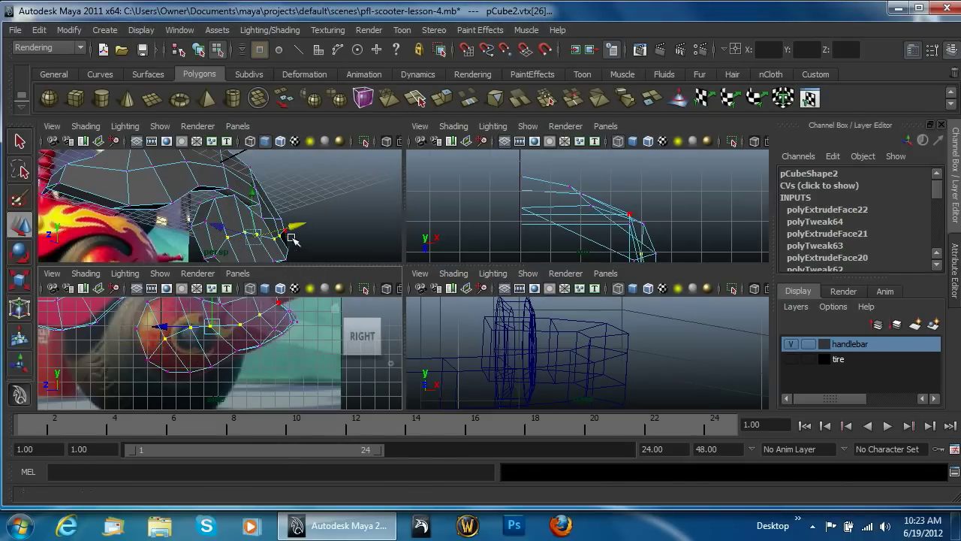
{"action": "left_click_drag", "start_coordinate": [298, 225], "coordinate": [307, 227]}
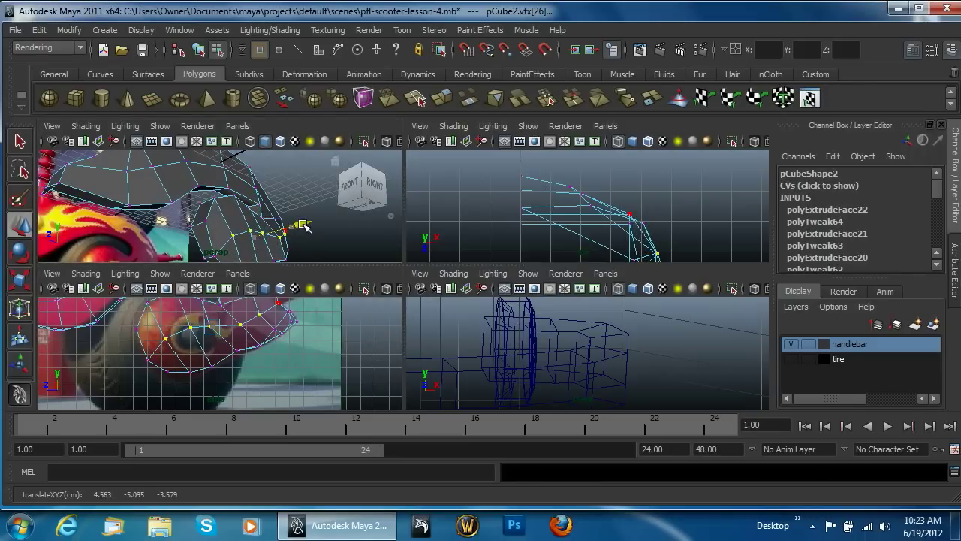
- Narrow the selection to the row's inner vertices and move them further outward to bulge the hub cover
{"action": "left_click_drag", "start_coordinate": [286, 330], "coordinate": [178, 348], "text": "shift"}
{"action": "left_click_drag", "start_coordinate": [265, 291], "coordinate": [289, 314], "text": "shift"}
{"action": "left_click", "coordinate": [307, 225]}
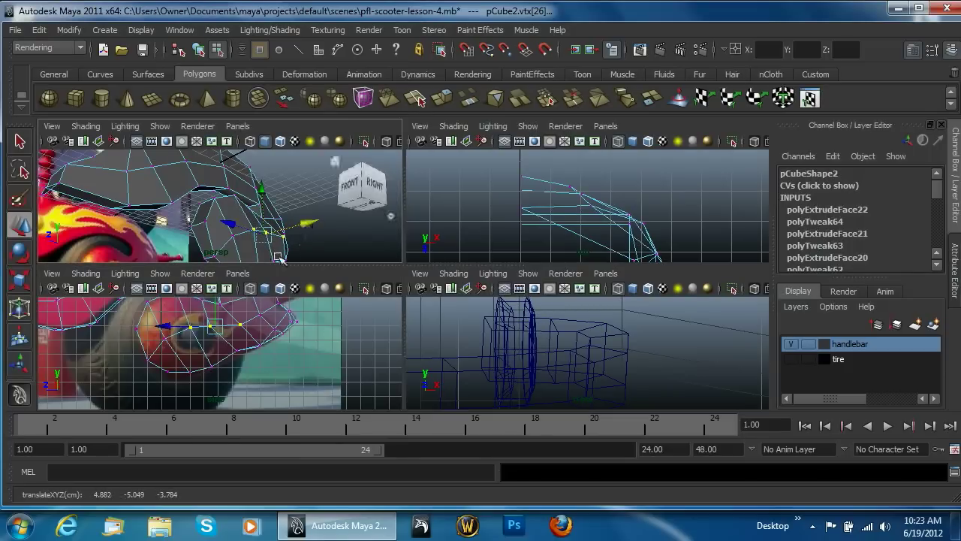
{"action": "left_click", "coordinate": [212, 328]}
{"action": "left_click_drag", "start_coordinate": [303, 228], "coordinate": [312, 226]}
- Return to object mode and inspect the whole shell with its hub cover in smooth preview in the enlarged perspective view
{"action": "right_click_drag", "start_coordinate": [254, 231], "coordinate": [250, 204]}
{"action": "right_click_drag", "start_coordinate": [171, 175], "coordinate": [230, 155]}
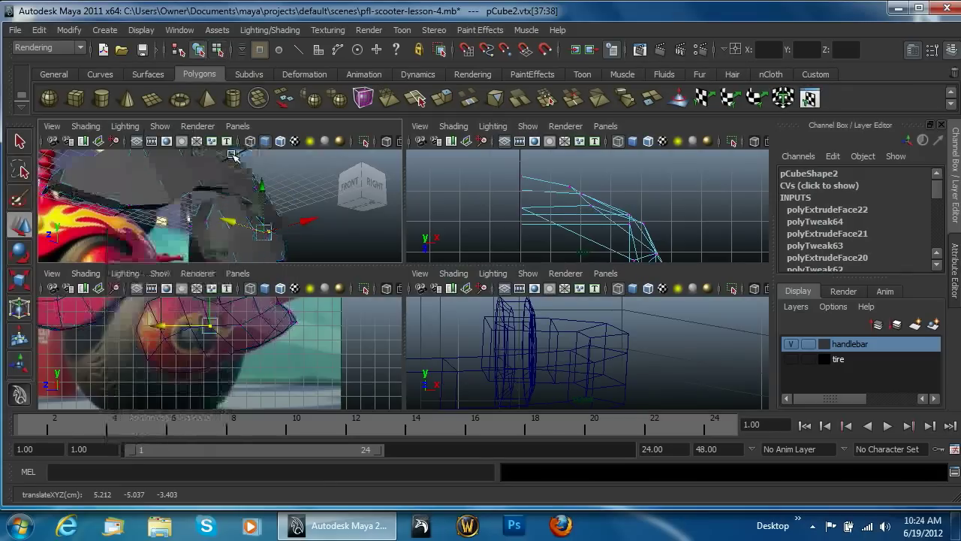
{"action": "key", "text": "3"}
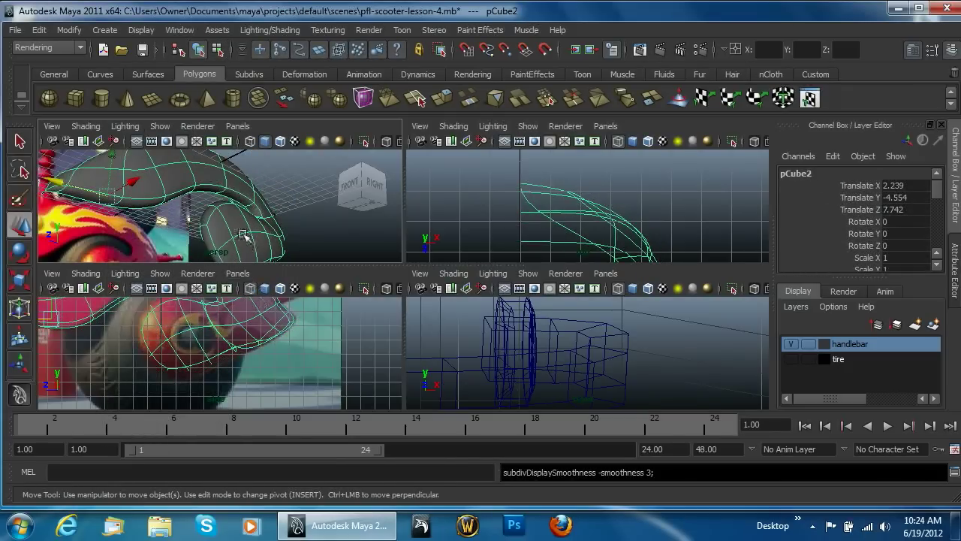
{"action": "key", "text": "space"}
{"action": "key", "text": "f"}
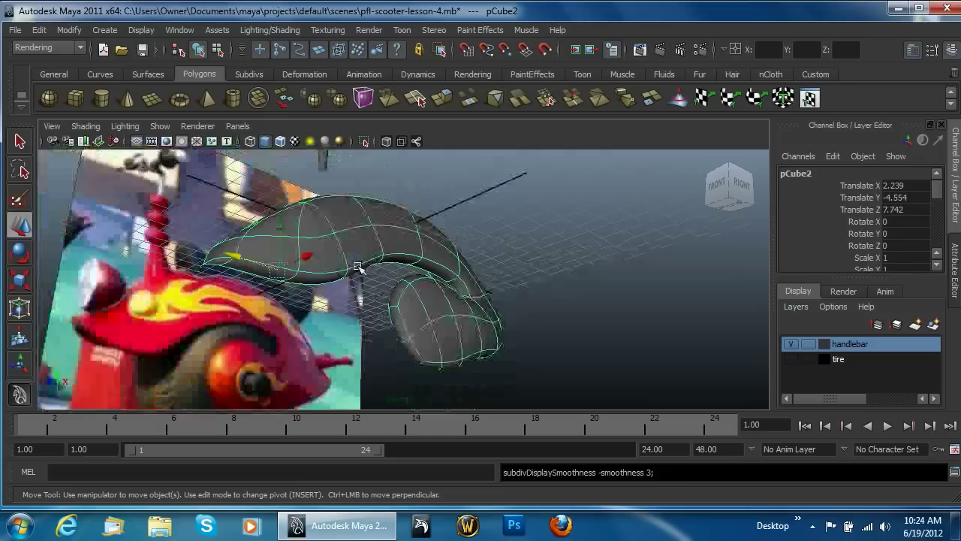
{"action": "scroll", "coordinate": [357, 267], "scroll_direction": "down", "scroll_amount": 4}
{"action": "scroll", "coordinate": [416, 274], "scroll_direction": "up", "scroll_amount": 2}
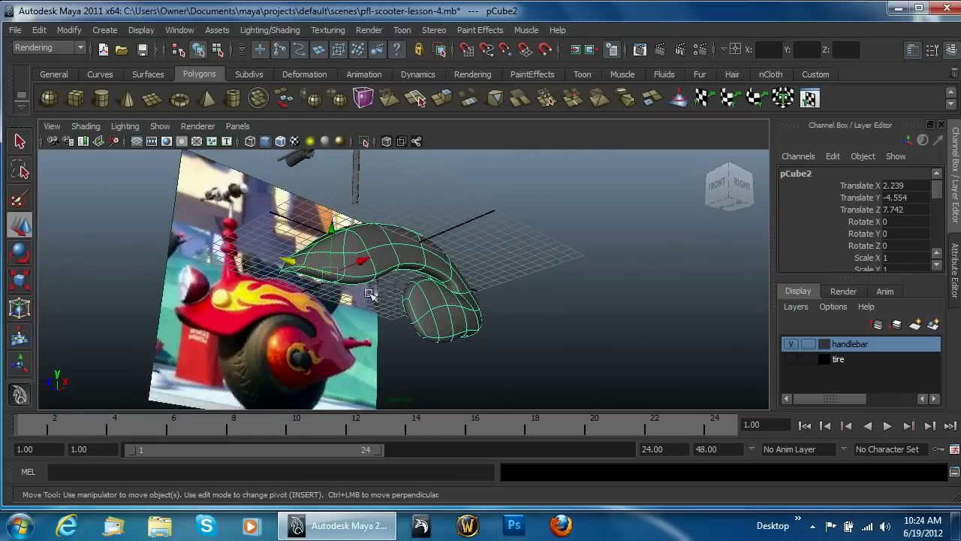
- Select the hub cover's inner faces on the centre-line side, delete them and return to object mode
{"action": "left_click_drag", "start_coordinate": [370, 291], "coordinate": [476, 335], "text": "alt"}
{"action": "right_click_drag", "start_coordinate": [395, 253], "coordinate": [402, 289]}
{"action": "left_click", "coordinate": [392, 302]}
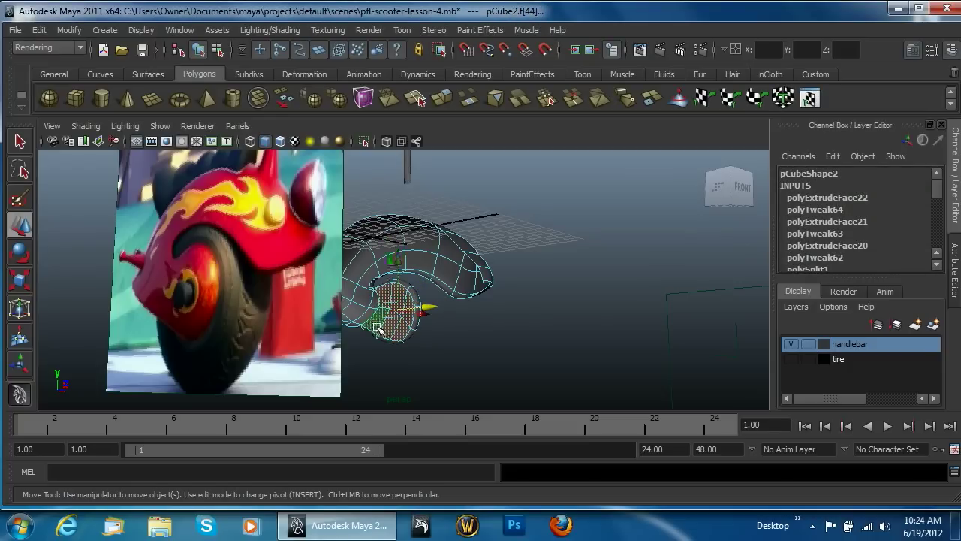
{"action": "left_click", "coordinate": [377, 328]}
{"action": "left_click_drag", "start_coordinate": [414, 318], "coordinate": [365, 311], "text": "alt"}
{"action": "right_click_drag", "start_coordinate": [387, 253], "coordinate": [432, 238]}
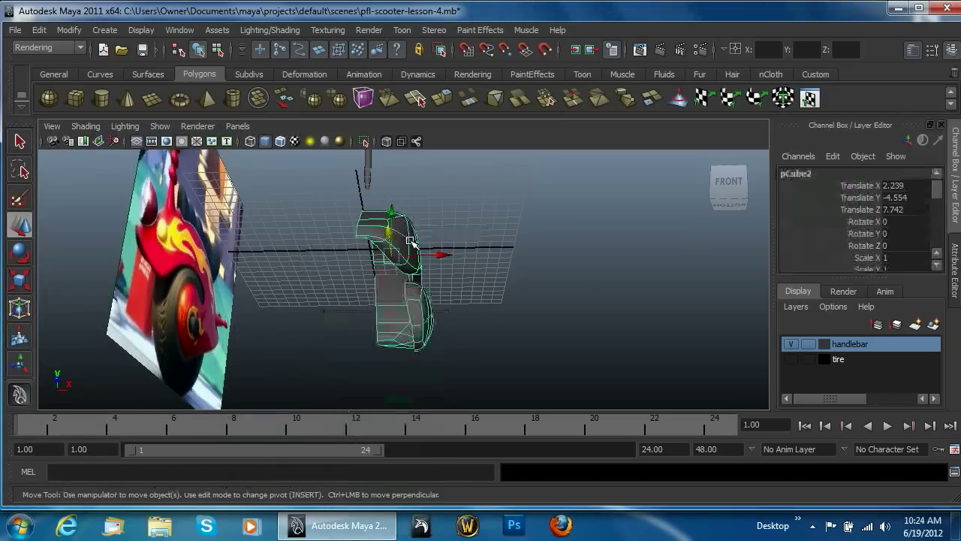
- Show the shell unsmoothed and move the lower centre-line vertex at its front tip downward
{"action": "key", "text": "1"}
{"action": "scroll", "coordinate": [373, 245], "scroll_direction": "up", "scroll_amount": 2}
{"action": "scroll", "coordinate": [373, 245], "scroll_direction": "up", "scroll_amount": 3}
{"action": "left_click_drag", "start_coordinate": [375, 242], "coordinate": [356, 217], "text": "alt"}
{"action": "middle_click_drag", "start_coordinate": [357, 217], "coordinate": [487, 348], "text": "alt"}
{"action": "left_click_drag", "start_coordinate": [526, 365], "coordinate": [448, 281], "text": "alt"}
{"action": "key", "text": "super"}
{"action": "right_click_drag", "start_coordinate": [447, 253], "coordinate": [392, 255]}
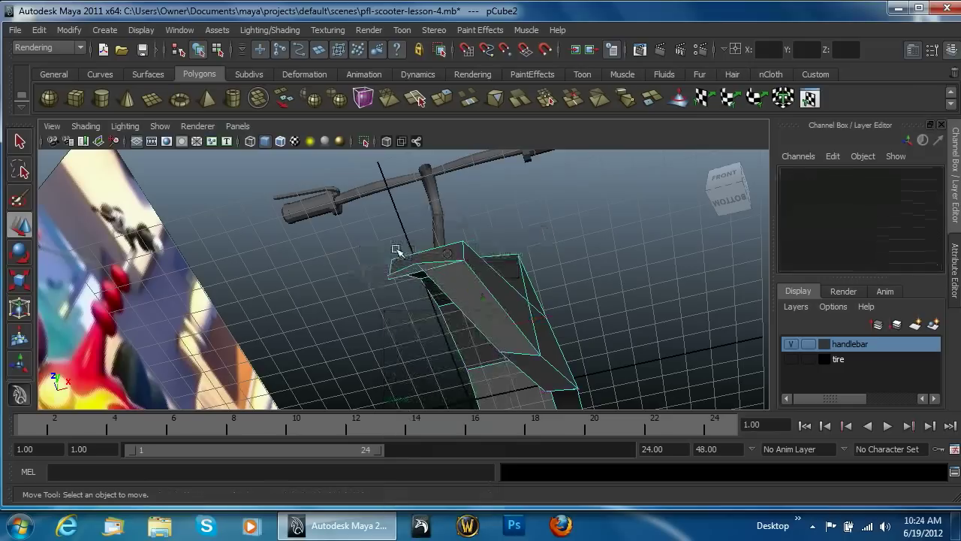
{"action": "left_click", "coordinate": [415, 260]}
{"action": "left_click_drag", "start_coordinate": [402, 222], "coordinate": [374, 258]}
{"action": "left_click", "coordinate": [386, 276]}
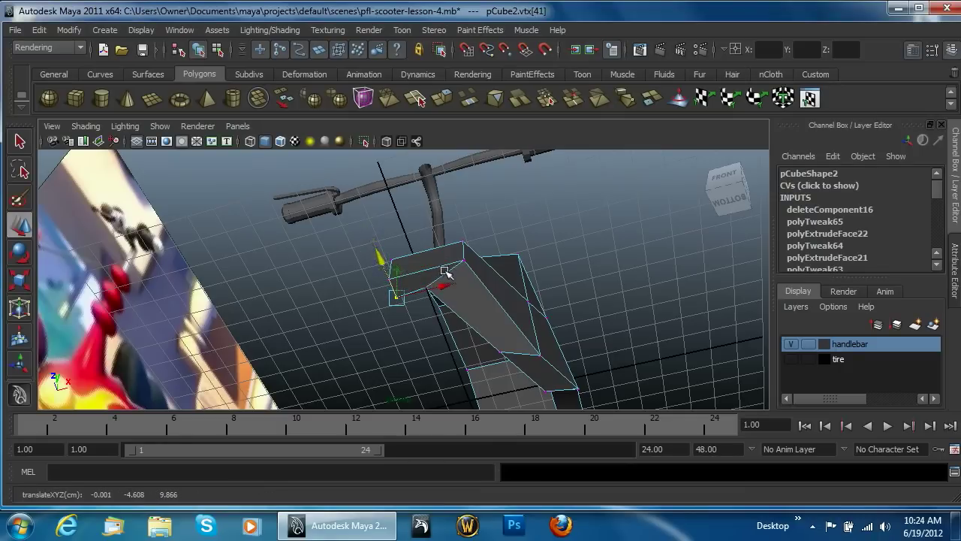
{"action": "right_click_drag", "start_coordinate": [446, 253], "coordinate": [473, 249]}
{"action": "right_click_drag", "start_coordinate": [398, 254], "coordinate": [399, 254]}
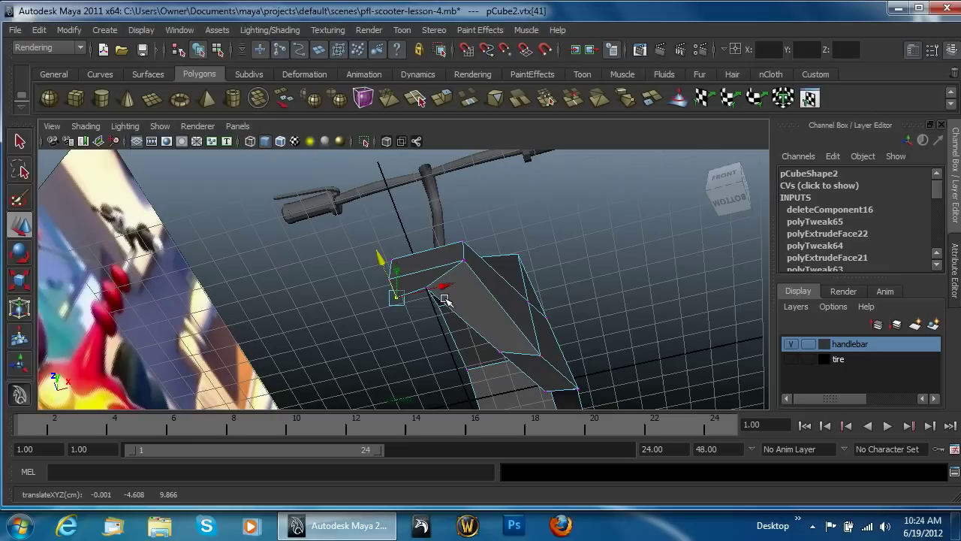
- Move the lower inner vertex at the shell's front tip along X and check the shell in object mode with smooth preview
{"action": "left_click", "coordinate": [438, 293]}
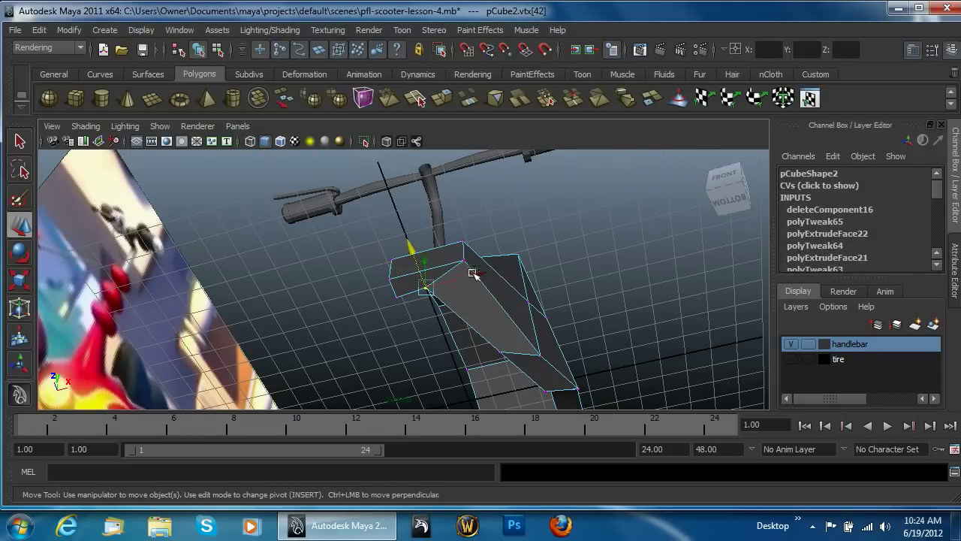
{"action": "left_click_drag", "start_coordinate": [473, 273], "coordinate": [502, 276]}
{"action": "right_click_drag", "start_coordinate": [501, 275], "coordinate": [573, 233]}
{"action": "key", "text": "3"}
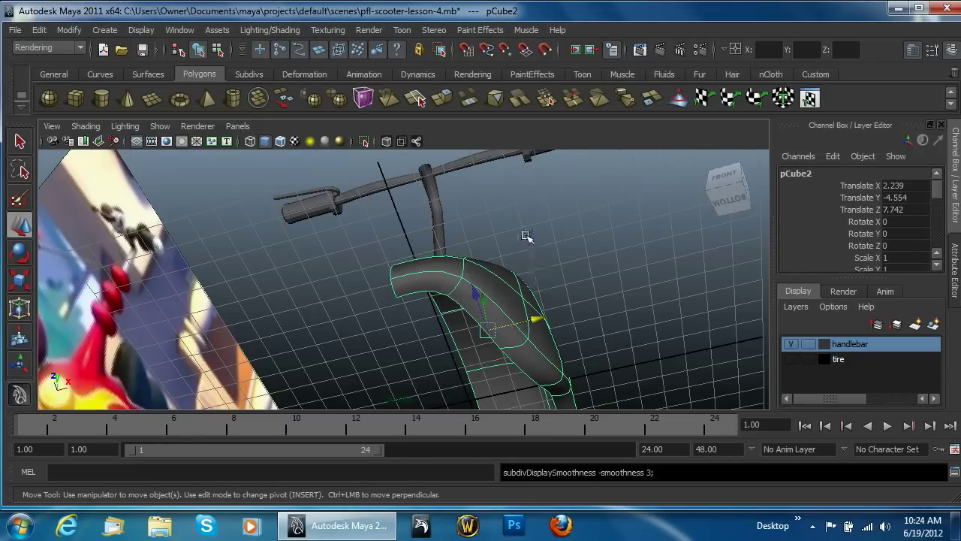
{"action": "left_click_drag", "start_coordinate": [542, 262], "coordinate": [511, 293], "text": "alt"}
{"action": "right_click", "coordinate": [486, 242]}
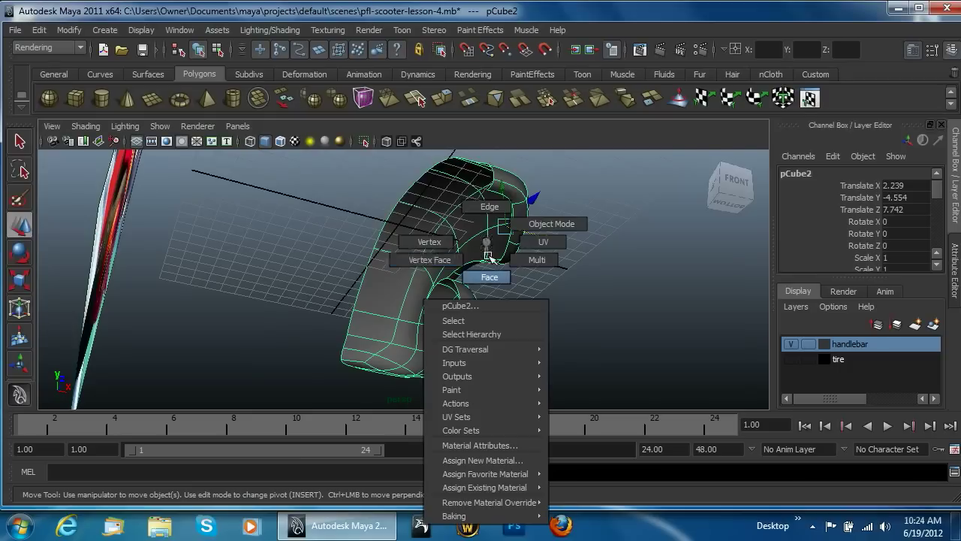
{"action": "left_click", "coordinate": [526, 227]}
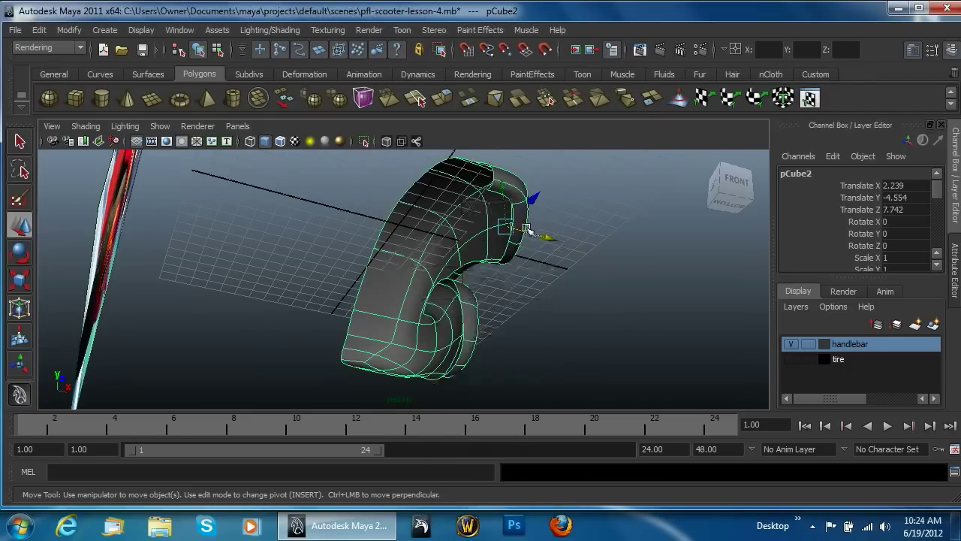
{"action": "right_click", "coordinate": [463, 233]}
{"action": "left_click", "coordinate": [509, 215]}
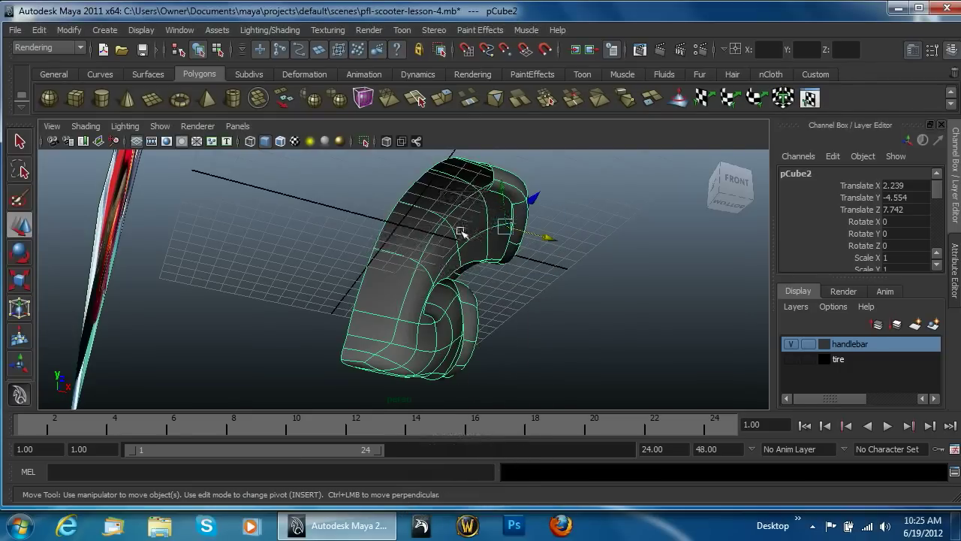
- Show the shell unsmoothed and select all its centre-line vertices in the enlarged top view
{"action": "key", "text": "1"}
{"action": "key", "text": "space"}
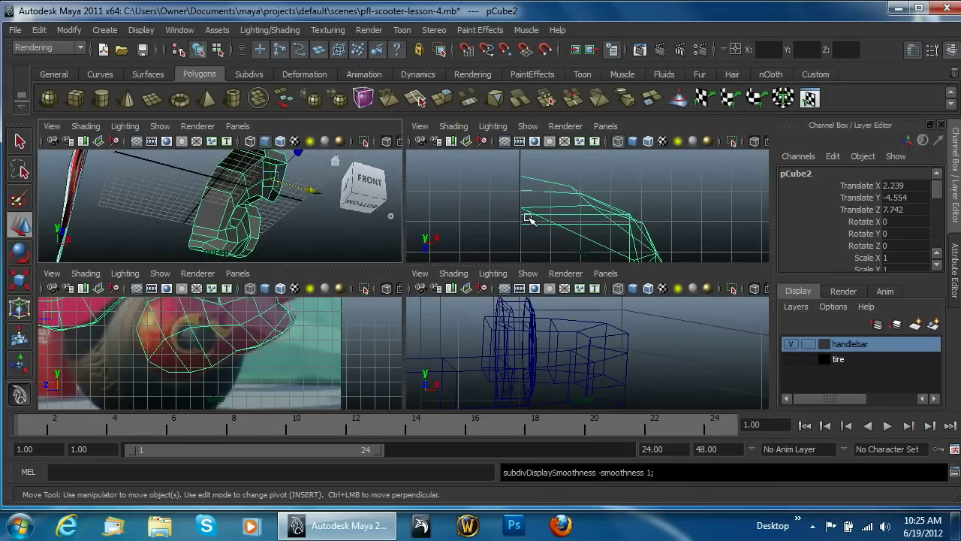
{"action": "key", "text": "space"}
{"action": "key", "text": "a"}
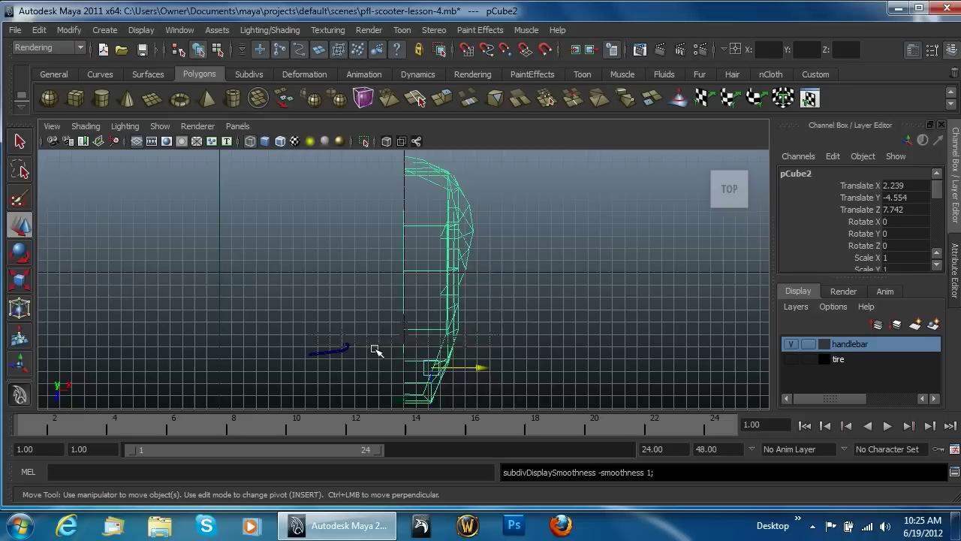
{"action": "right_click_drag", "start_coordinate": [426, 183], "coordinate": [398, 176]}
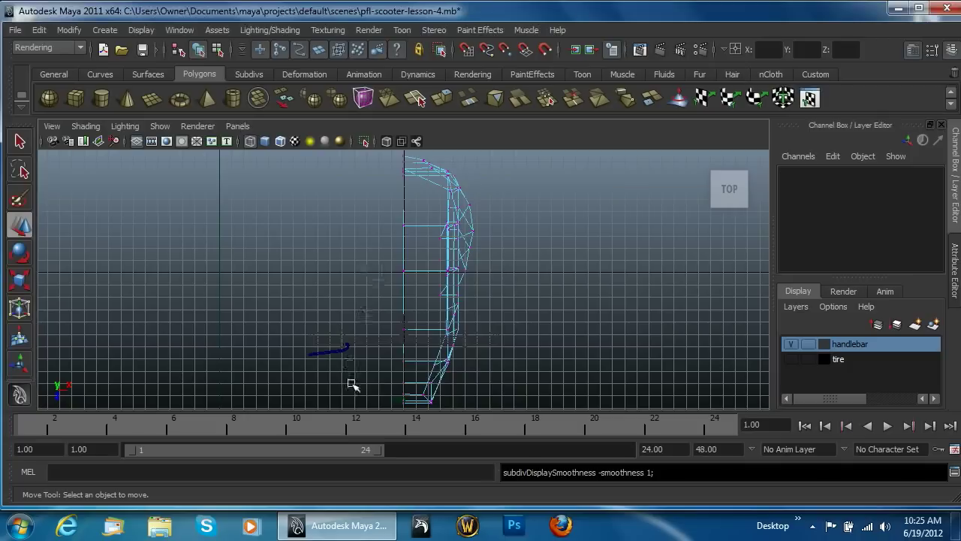
{"action": "left_click_drag", "start_coordinate": [377, 404], "coordinate": [405, 116]}
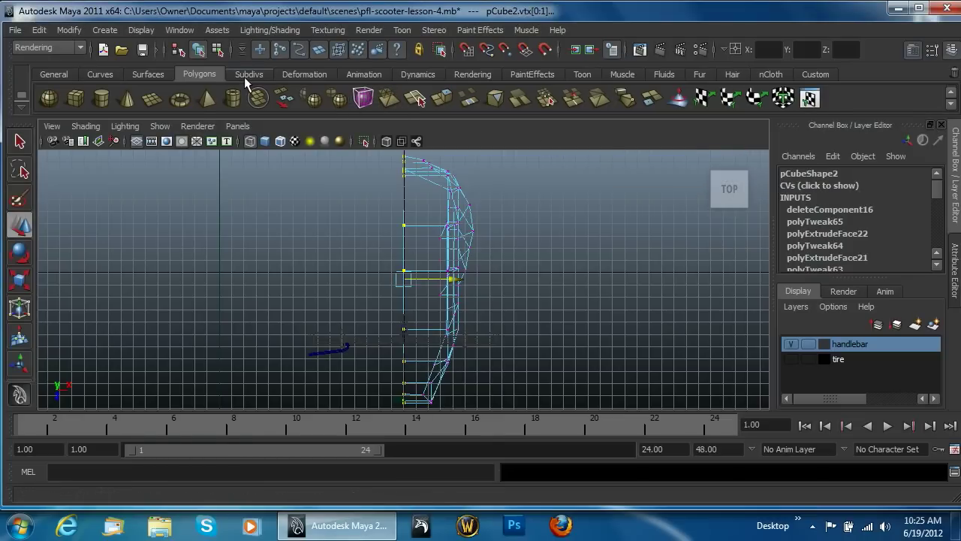
- Mirror the shell's geometry and open the settings of the new mirror operation
{"action": "left_click", "coordinate": [148, 76]}
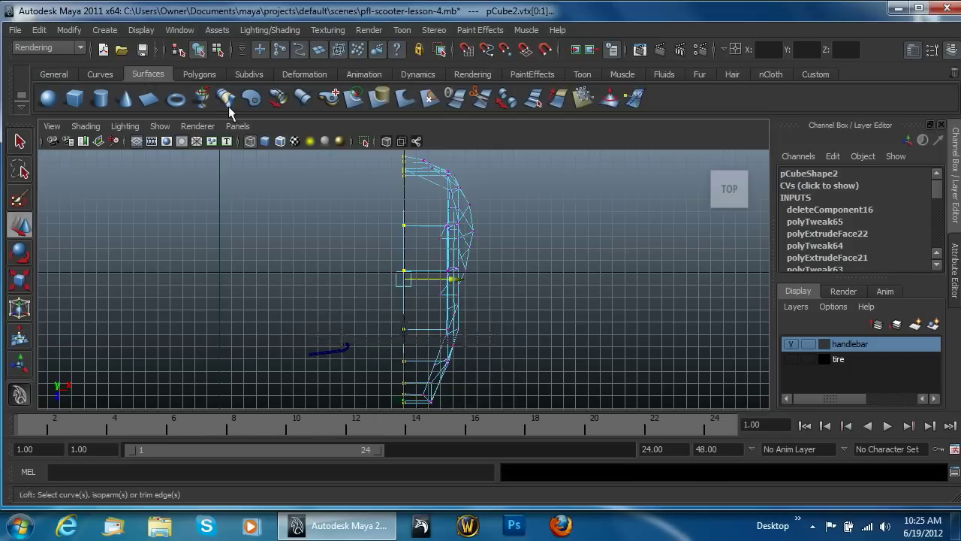
{"action": "left_click", "coordinate": [257, 79]}
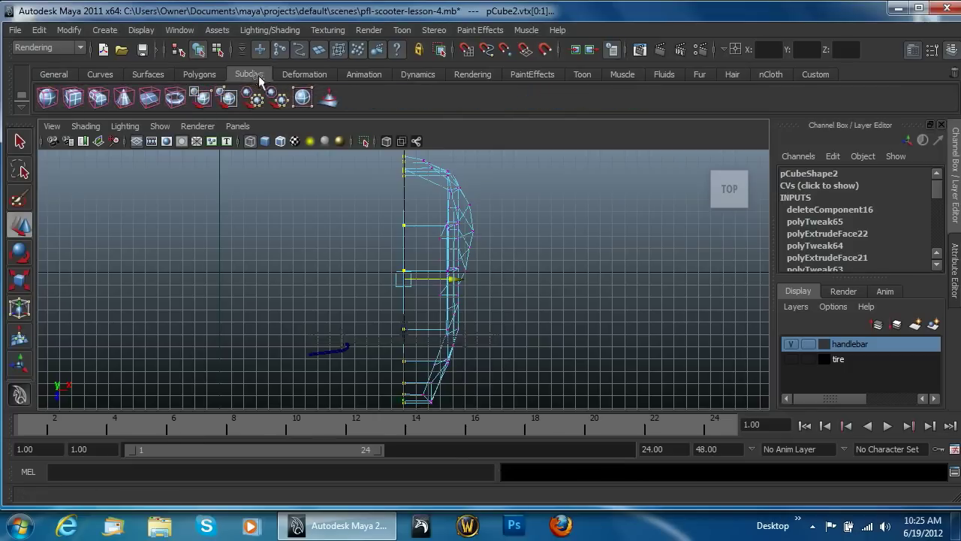
{"action": "left_click", "coordinate": [306, 77]}
{"action": "left_click", "coordinate": [207, 77]}
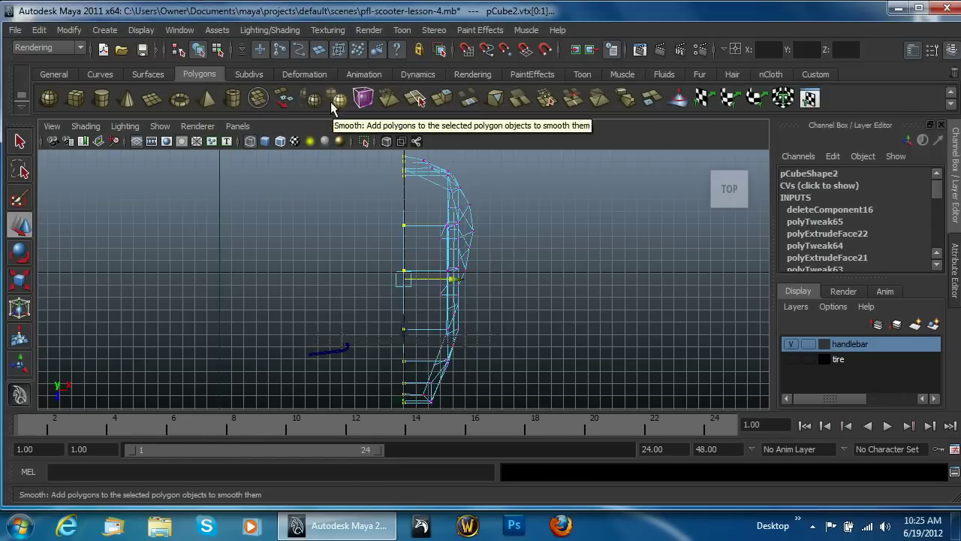
{"action": "left_click", "coordinate": [309, 100]}
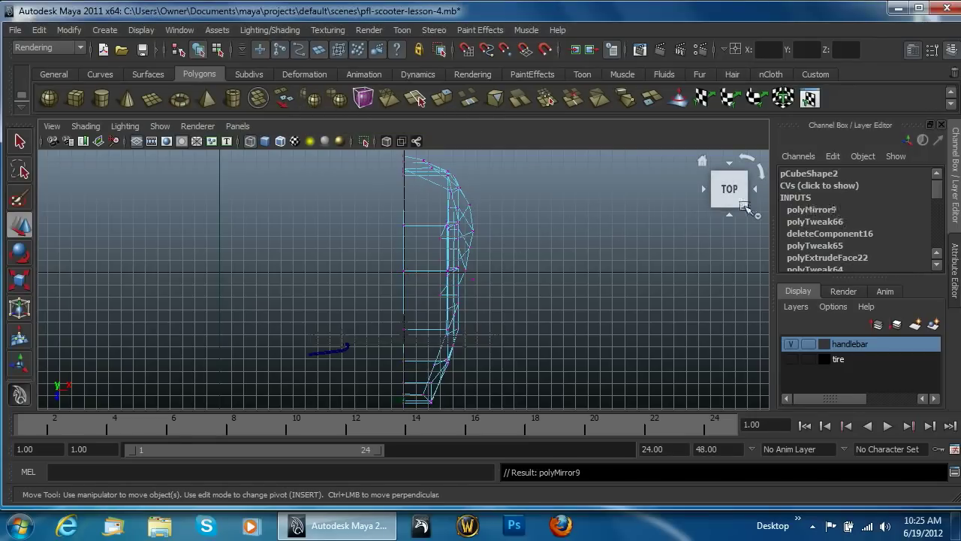
{"action": "left_click", "coordinate": [817, 211]}
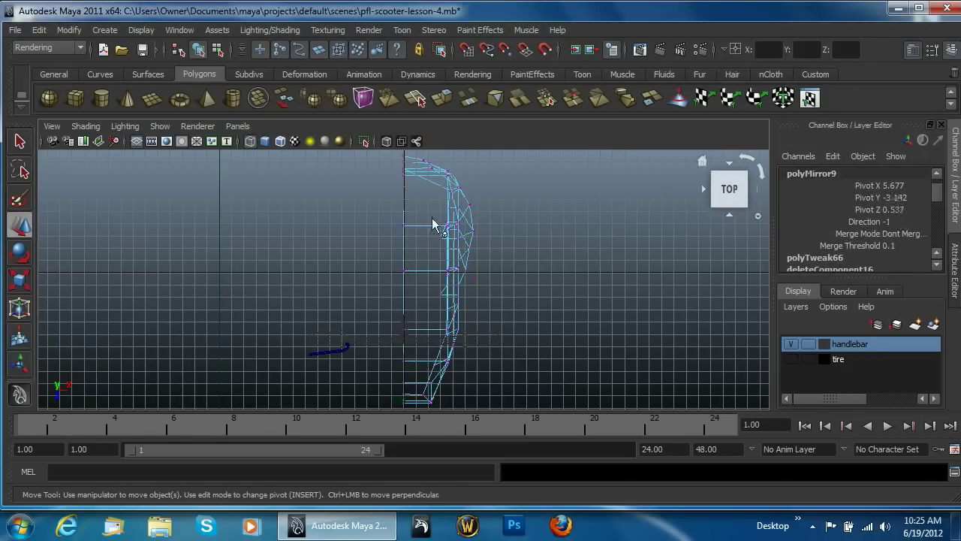
- Show all four views and set the mirror direction to +X
{"action": "key", "text": "space"}
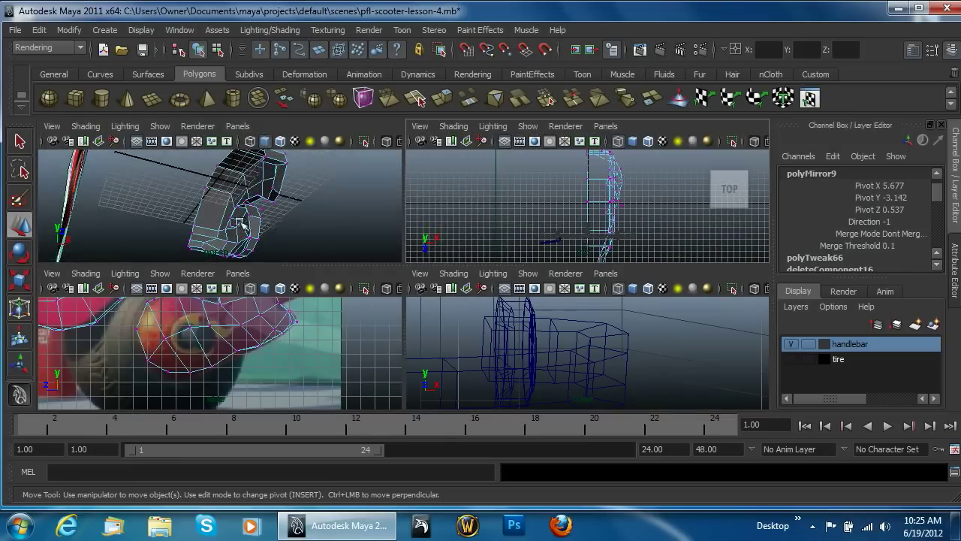
{"action": "scroll", "coordinate": [246, 223], "scroll_direction": "down", "scroll_amount": 5}
{"action": "scroll", "coordinate": [246, 223], "scroll_direction": "up", "scroll_amount": 5}
{"action": "scroll", "coordinate": [247, 225], "scroll_direction": "up", "scroll_amount": 3}
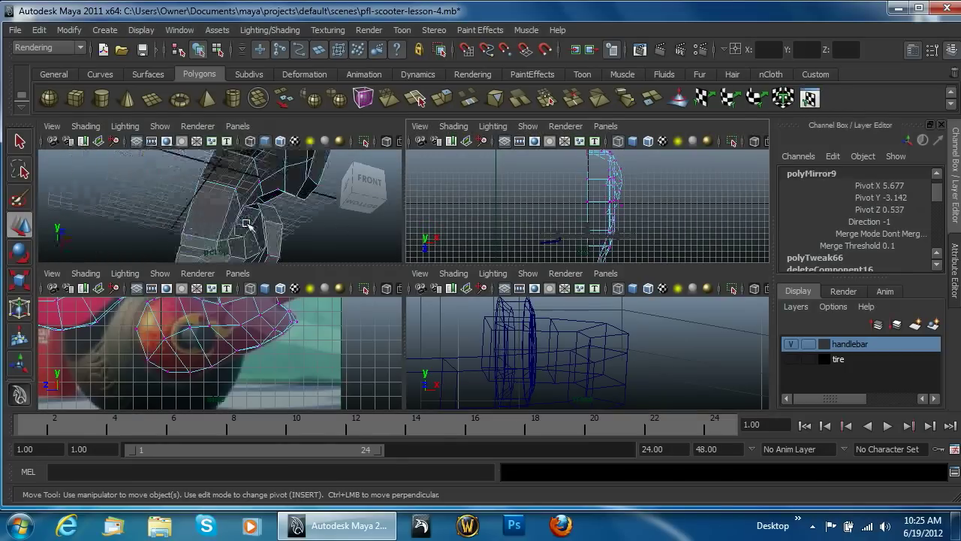
{"action": "left_click", "coordinate": [888, 223]}
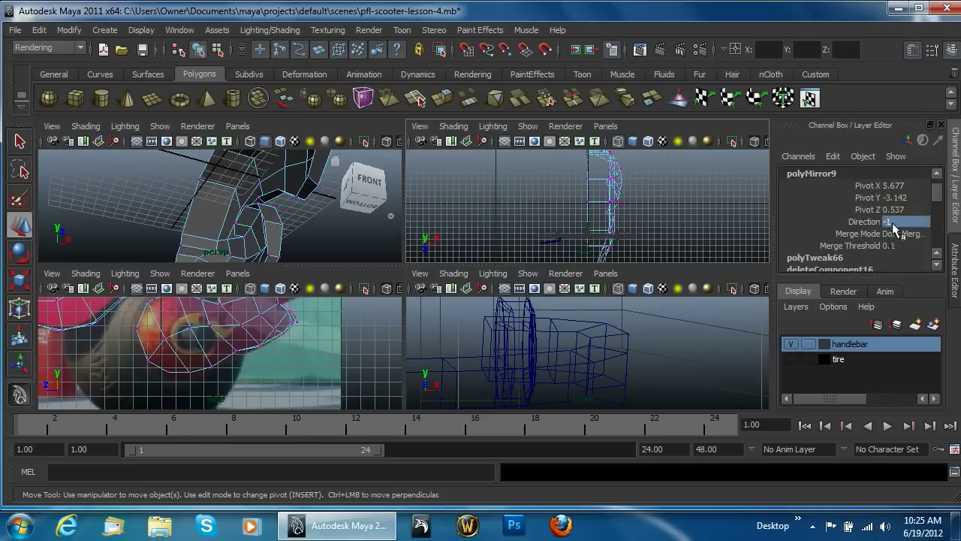
{"action": "left_click", "coordinate": [904, 237]}
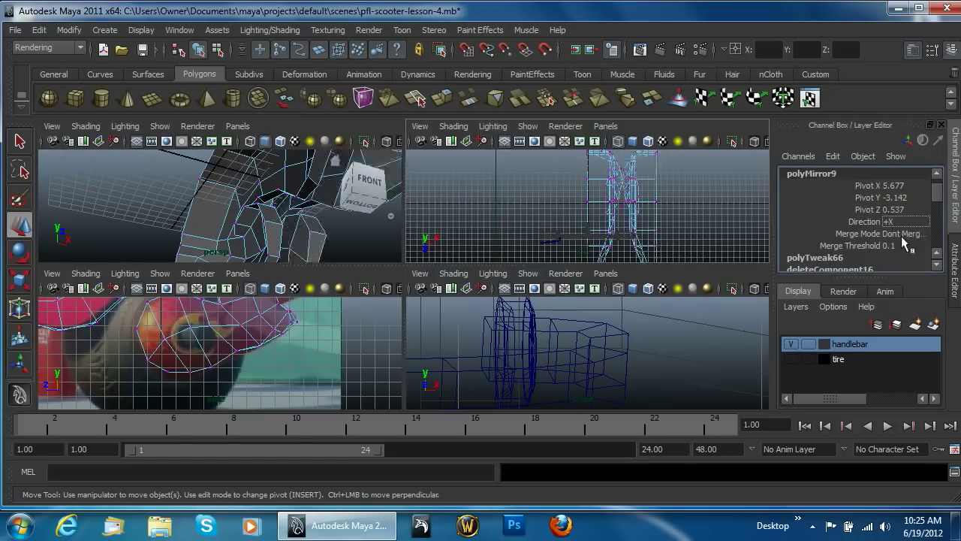
- Try the mirror directions -X, +Y, -Y and -Z in turn and set the direction back to +X
{"action": "left_click", "coordinate": [895, 223]}
{"action": "left_click", "coordinate": [910, 250]}
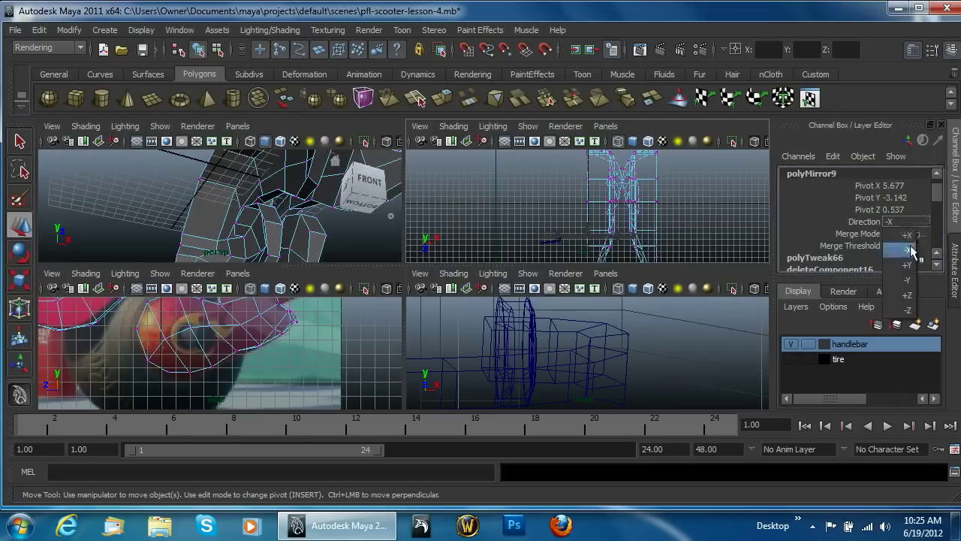
{"action": "left_click", "coordinate": [898, 222]}
{"action": "left_click", "coordinate": [909, 265]}
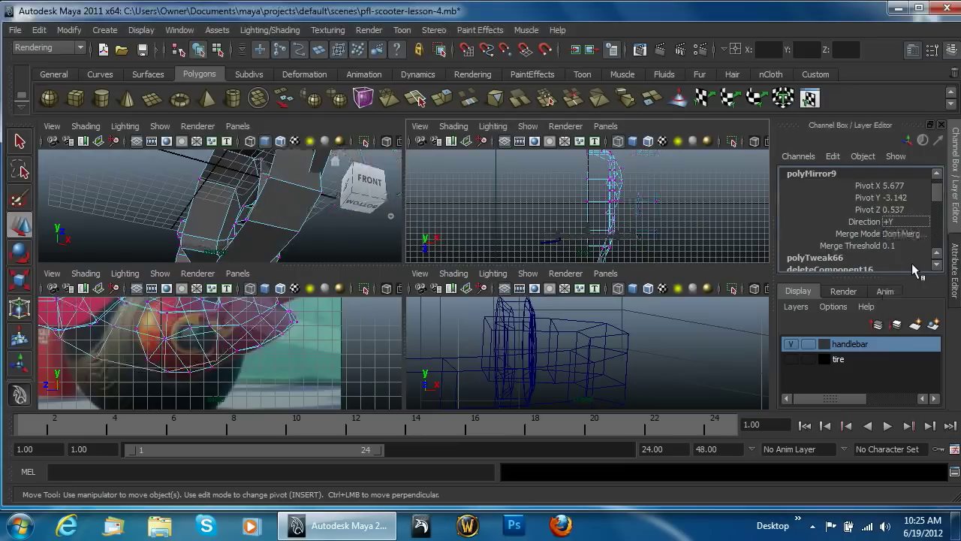
{"action": "left_click", "coordinate": [892, 223]}
{"action": "left_click", "coordinate": [910, 279]}
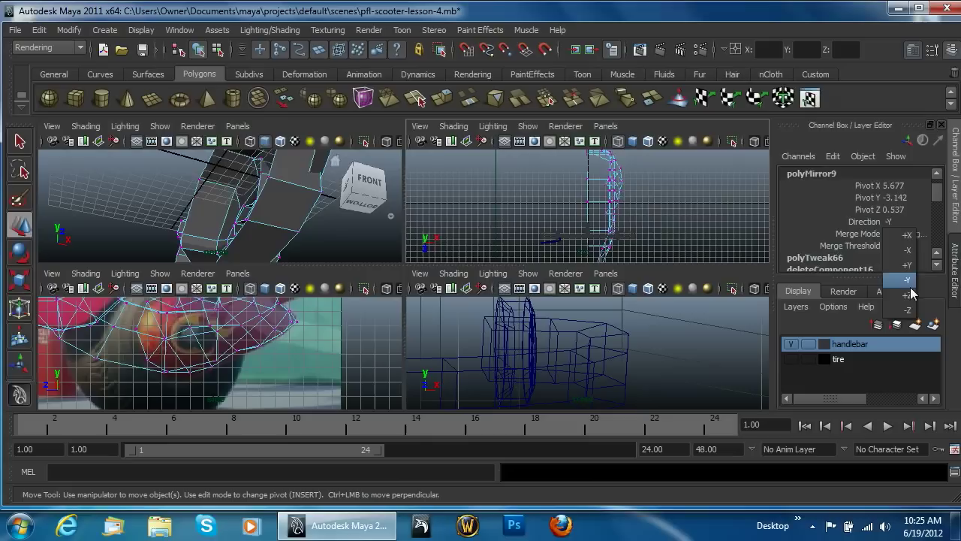
{"action": "left_click", "coordinate": [908, 280]}
{"action": "left_click", "coordinate": [889, 222]}
{"action": "left_click", "coordinate": [907, 310]}
{"action": "left_click", "coordinate": [892, 223]}
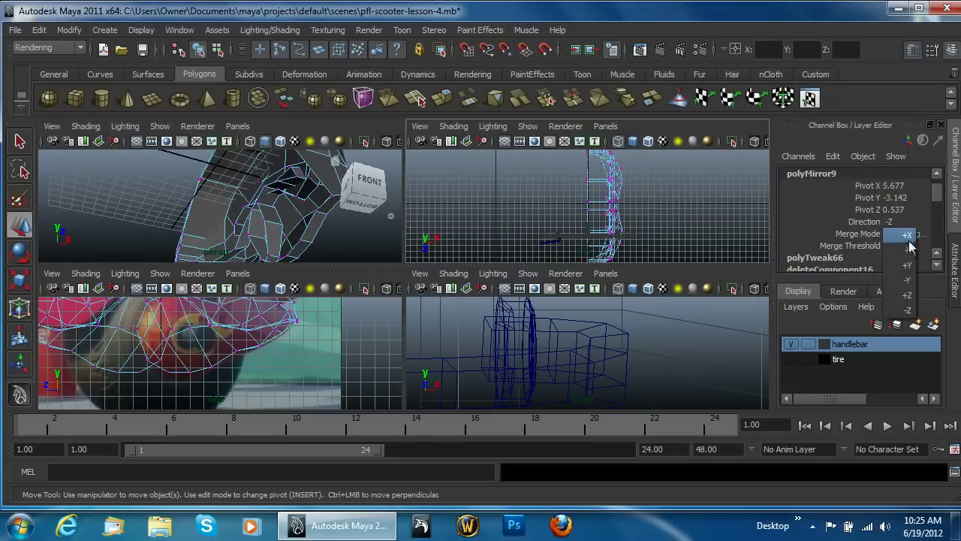
{"action": "left_click", "coordinate": [906, 235]}
- Set the mirror's merge mode to Merge Border Vertices and its X pivot to 0
{"action": "left_click", "coordinate": [897, 233]}
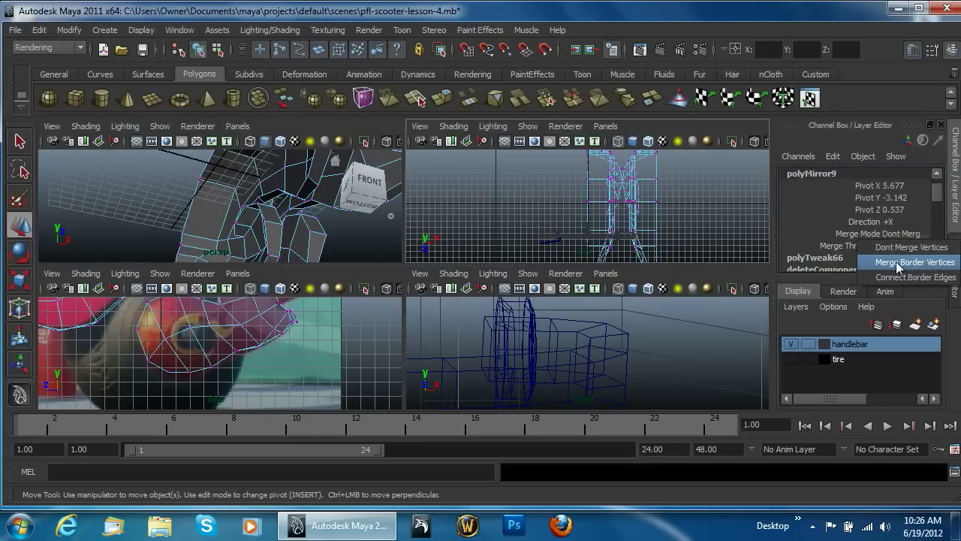
{"action": "left_click", "coordinate": [897, 263]}
{"action": "left_click", "coordinate": [894, 187]}
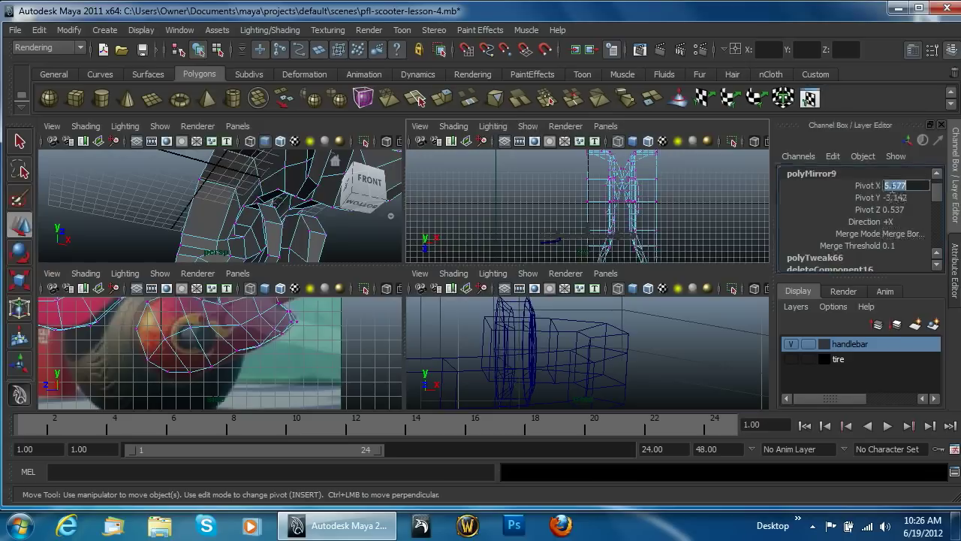
{"action": "type", "text": "0"}
{"action": "key", "text": "Return"}
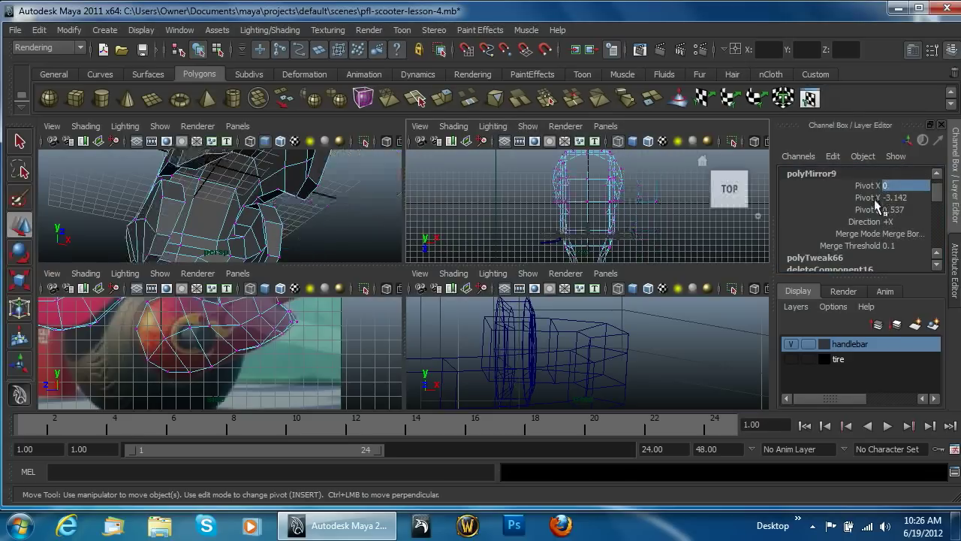
- Inspect the mirrored shell from behind in the perspective view and set the mirror's merge threshold to 0.07
{"action": "left_click_drag", "start_coordinate": [310, 205], "coordinate": [270, 202], "text": "alt"}
{"action": "middle_click_drag", "start_coordinate": [271, 202], "coordinate": [288, 238], "text": "alt"}
{"action": "left_click_drag", "start_coordinate": [287, 238], "coordinate": [245, 180], "text": "alt"}
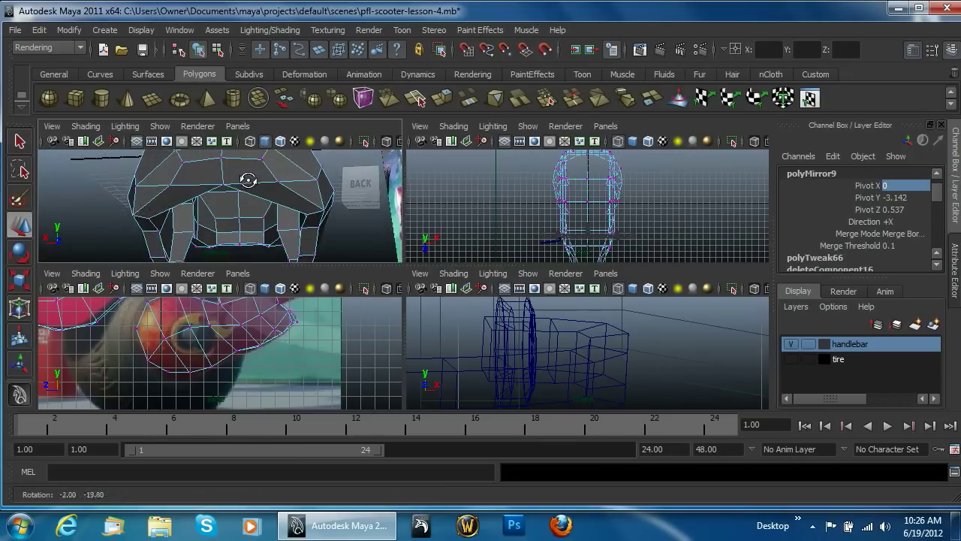
{"action": "left_click", "coordinate": [889, 246]}
{"action": "scroll", "coordinate": [902, 249], "scroll_direction": "up", "scroll_amount": 1}
{"action": "scroll", "coordinate": [903, 248], "scroll_direction": "down", "scroll_amount": 1}
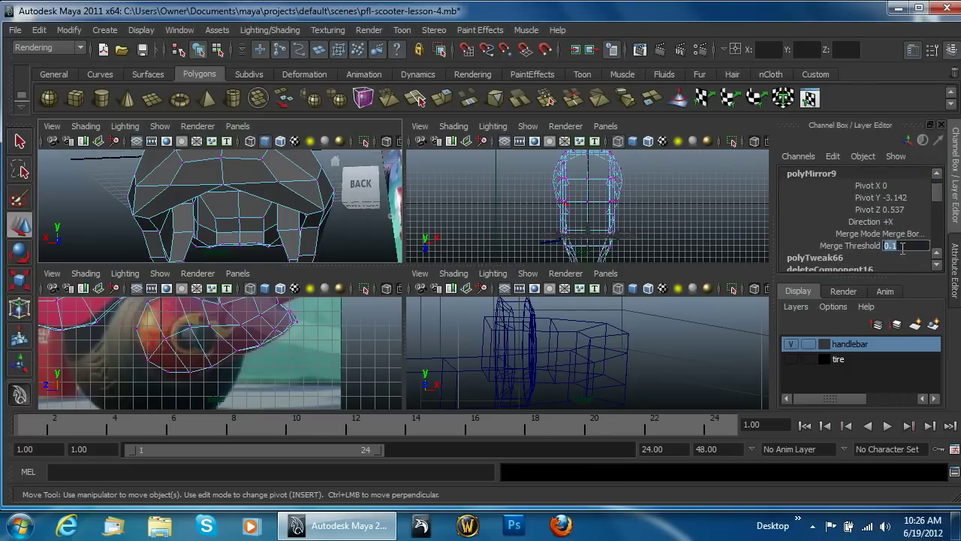
{"action": "key", "text": "Up"}
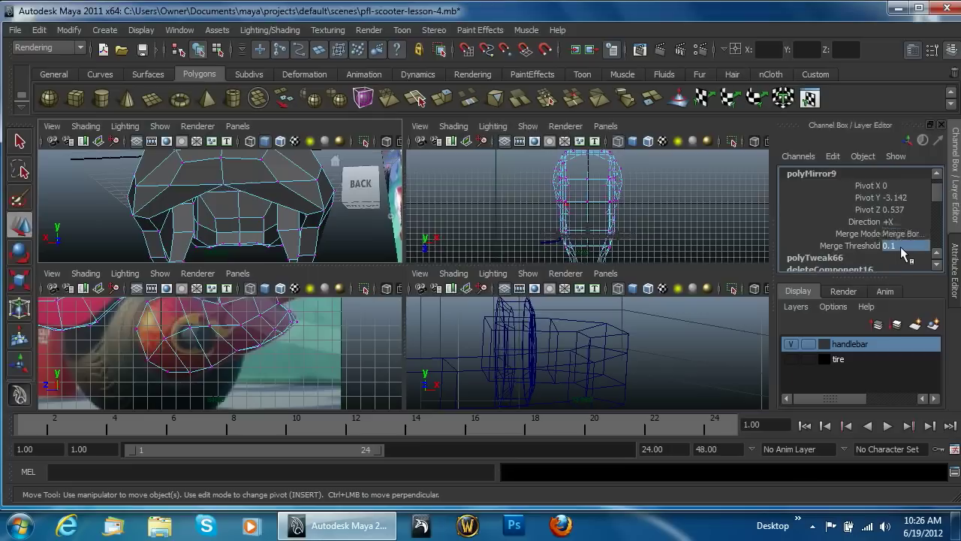
{"action": "left_click", "coordinate": [916, 248]}
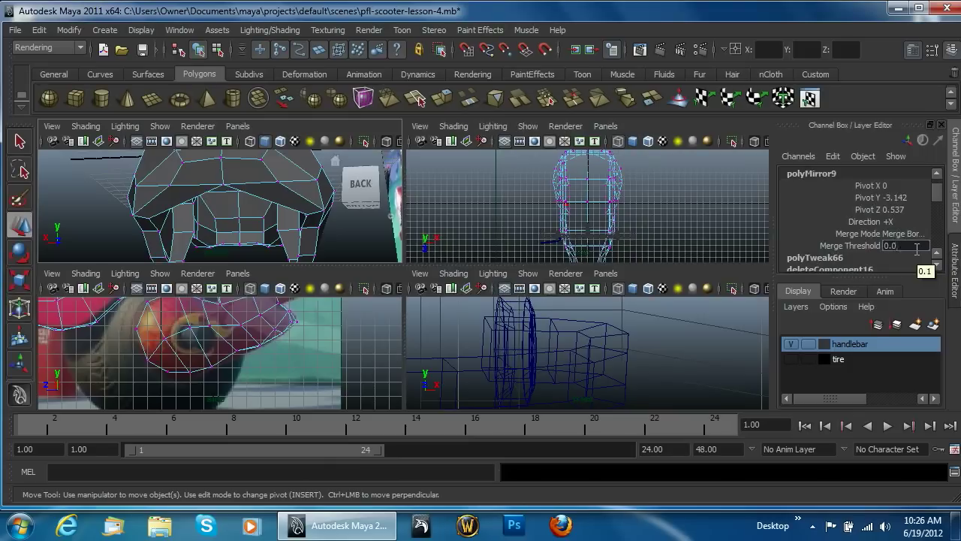
{"action": "key", "text": "Return"}
{"action": "left_click", "coordinate": [907, 247]}
{"action": "right_click", "coordinate": [849, 248]}
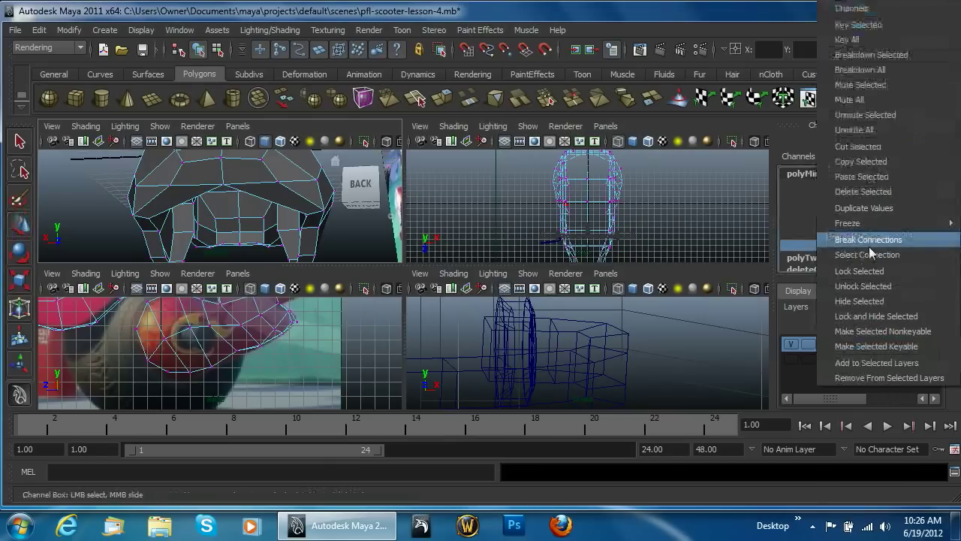
{"action": "left_click", "coordinate": [808, 256]}
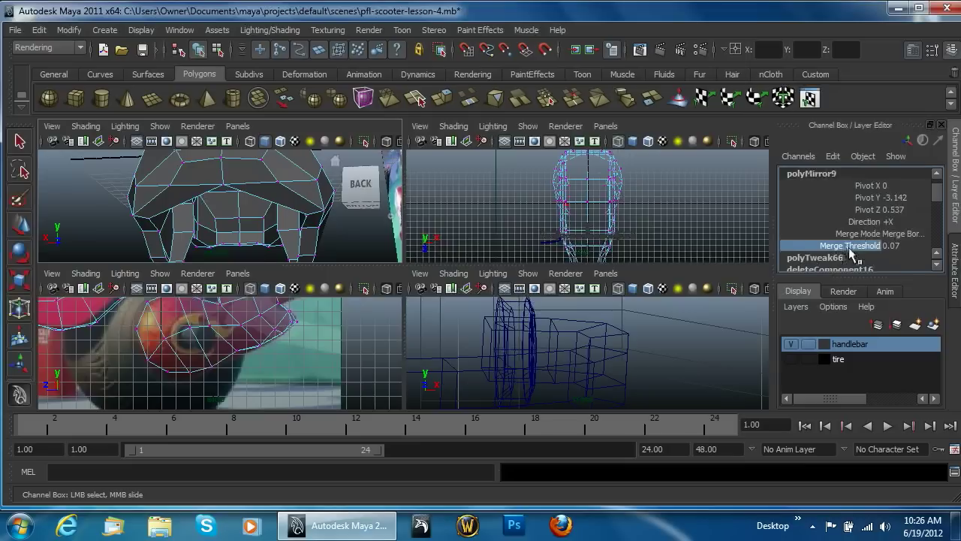
{"action": "scroll", "coordinate": [859, 249], "scroll_direction": "down", "scroll_amount": 1}
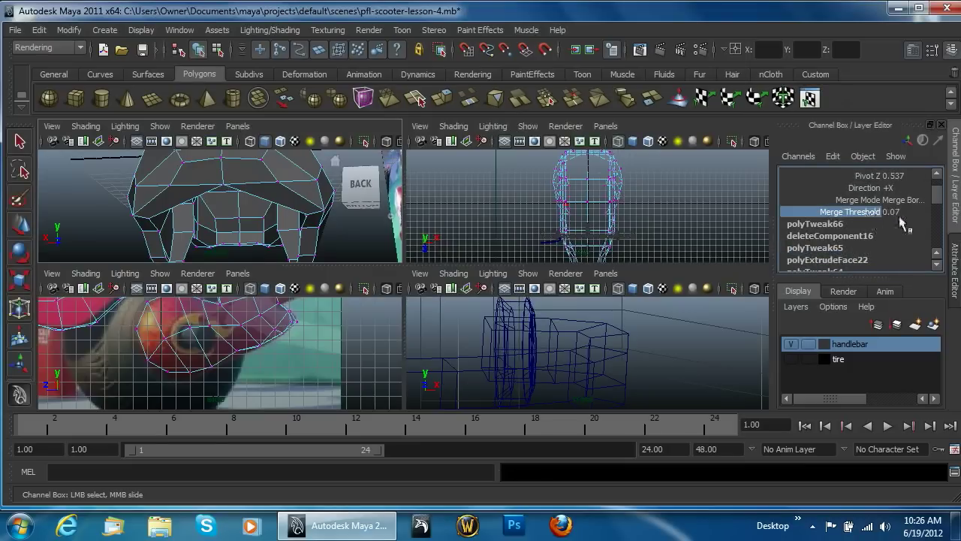
{"action": "scroll", "coordinate": [901, 215], "scroll_direction": "down", "scroll_amount": 1}
{"action": "left_click", "coordinate": [889, 231]}
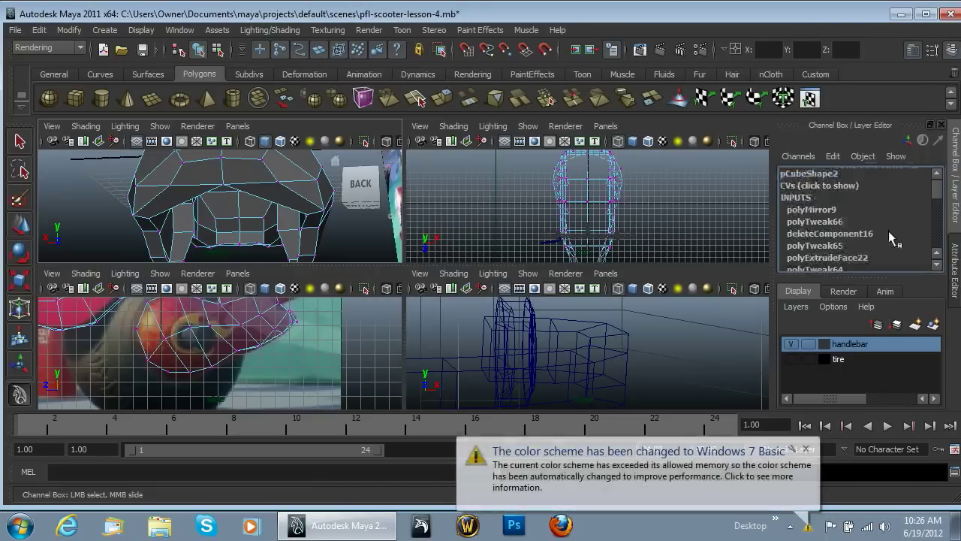
{"action": "scroll", "coordinate": [886, 232], "scroll_direction": "up", "scroll_amount": 1}
- Try merge thresholds of 0.7 and 0.3 on the mirror
{"action": "left_click", "coordinate": [800, 212]}
{"action": "left_click", "coordinate": [907, 246]}
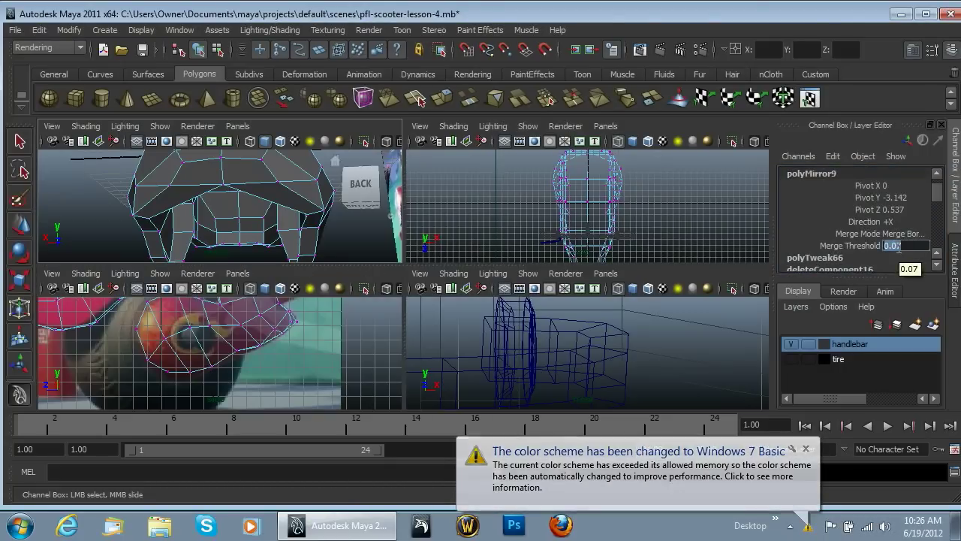
{"action": "scroll", "coordinate": [898, 246], "scroll_direction": "down", "scroll_amount": 3}
{"action": "scroll", "coordinate": [897, 246], "scroll_direction": "up", "scroll_amount": 3}
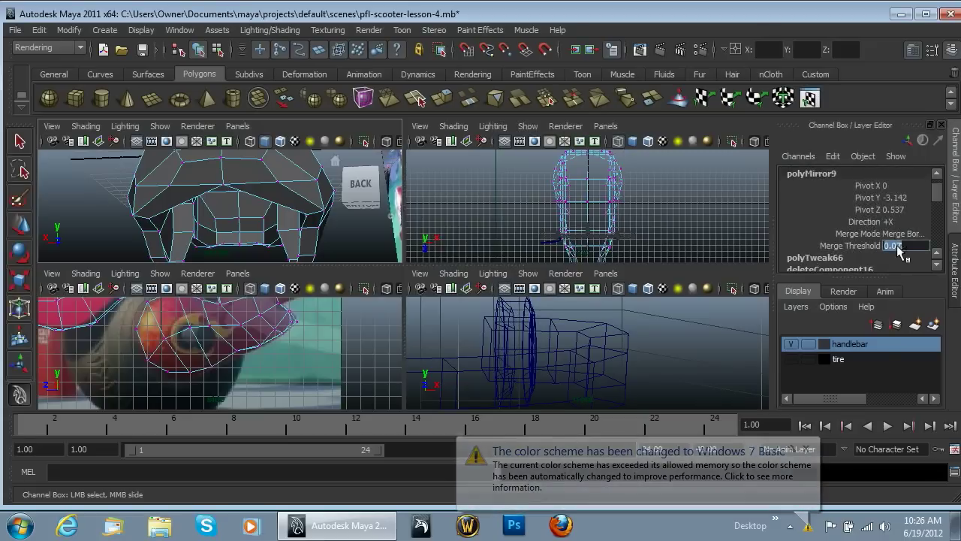
{"action": "left_click", "coordinate": [898, 237]}
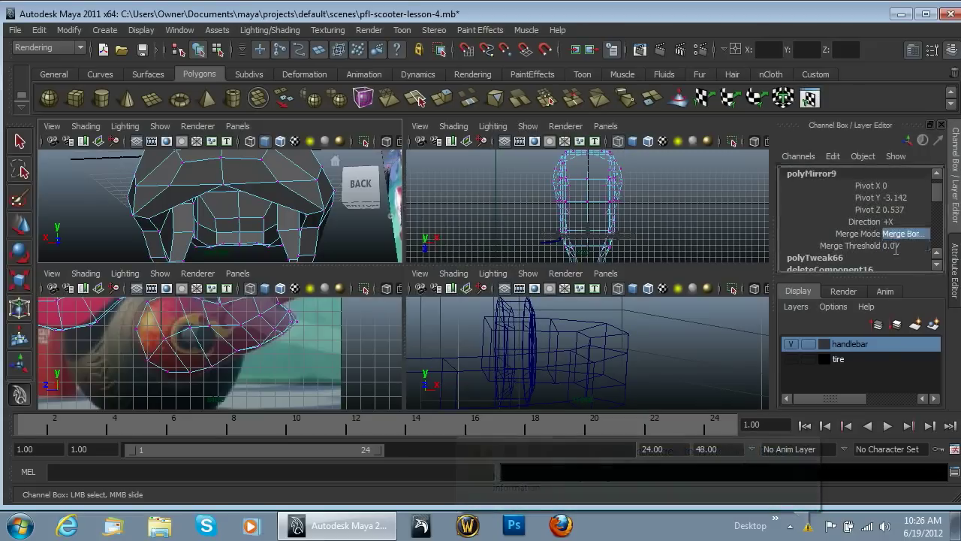
{"action": "left_click", "coordinate": [894, 249]}
{"action": "left_click", "coordinate": [897, 248]}
{"action": "left_click", "coordinate": [903, 247]}
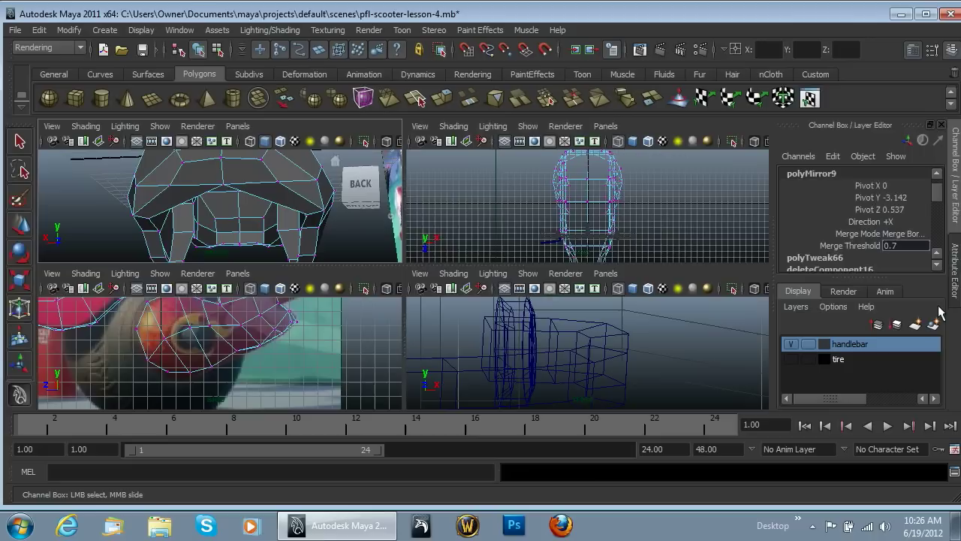
{"action": "key", "text": "Return"}
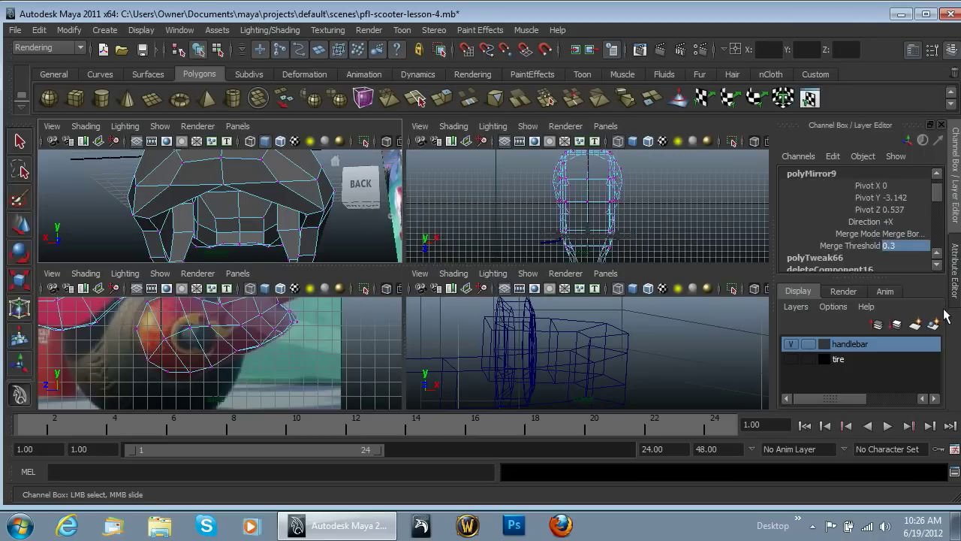
- Try a much larger merge threshold, up to 2, on the mirror
{"action": "left_click", "coordinate": [898, 248]}
{"action": "key", "text": "Return"}
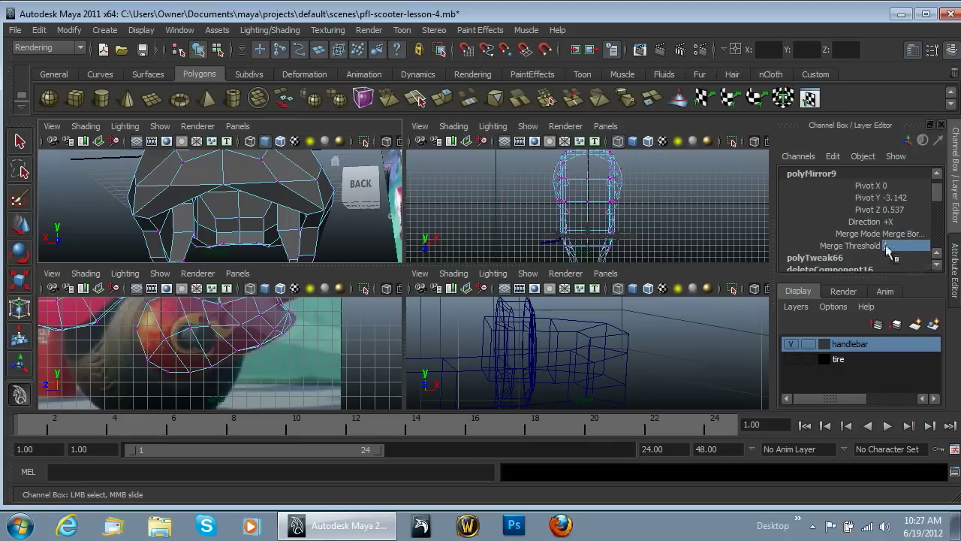
{"action": "left_click", "coordinate": [887, 245]}
{"action": "type", "text": "2"}
{"action": "key", "text": "Return"}
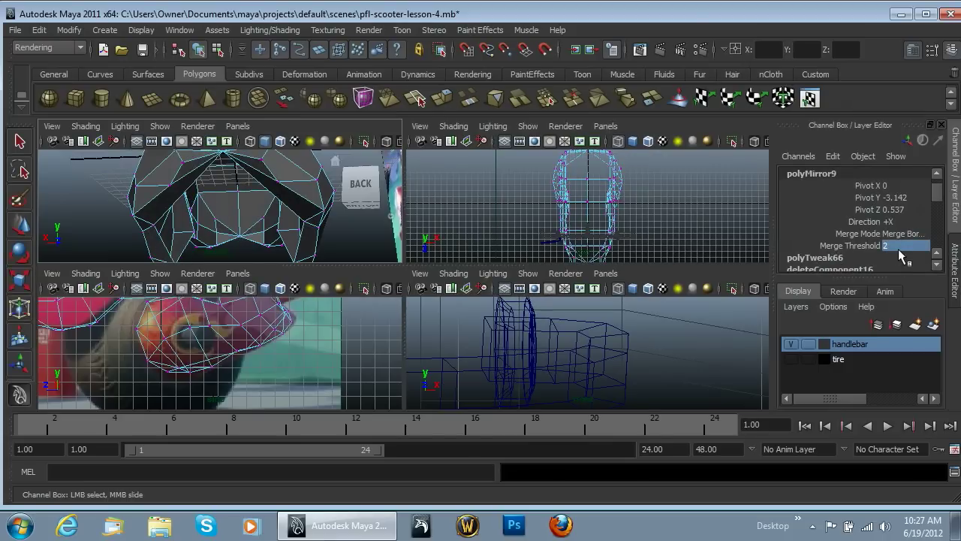
- Set the mirror's merge threshold to 0
{"action": "scroll", "coordinate": [875, 217], "scroll_direction": "down", "scroll_amount": 2}
{"action": "scroll", "coordinate": [879, 220], "scroll_direction": "up", "scroll_amount": 2}
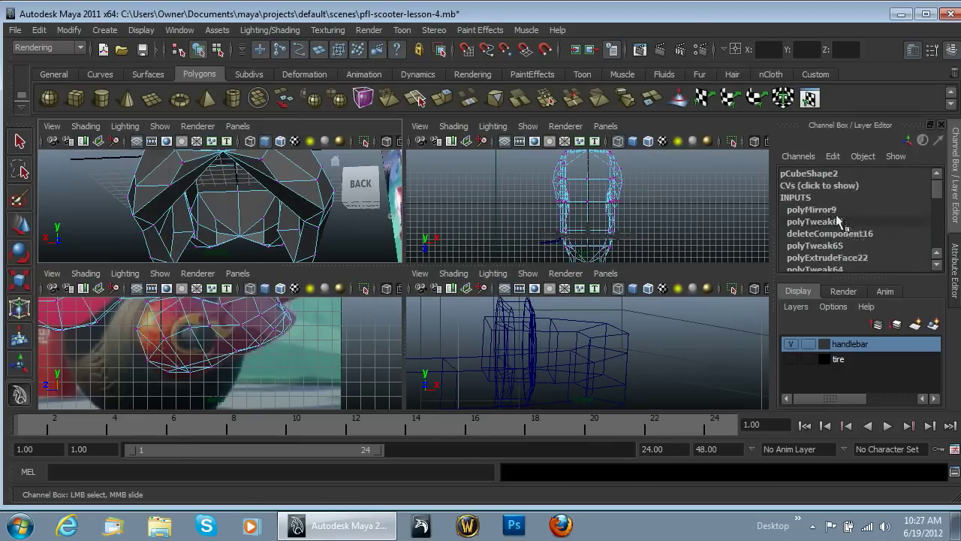
{"action": "left_click", "coordinate": [835, 213]}
{"action": "left_click", "coordinate": [888, 247]}
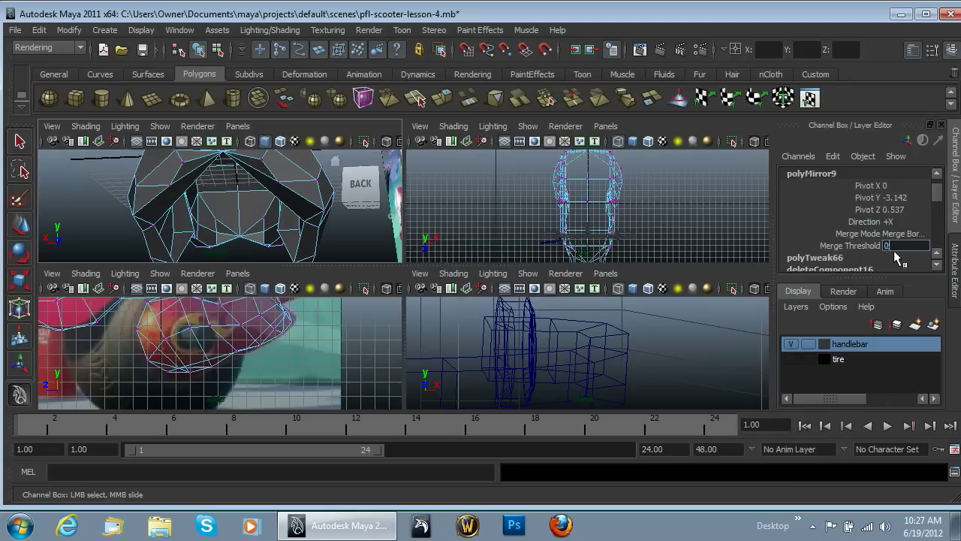
{"action": "key", "text": "Return"}
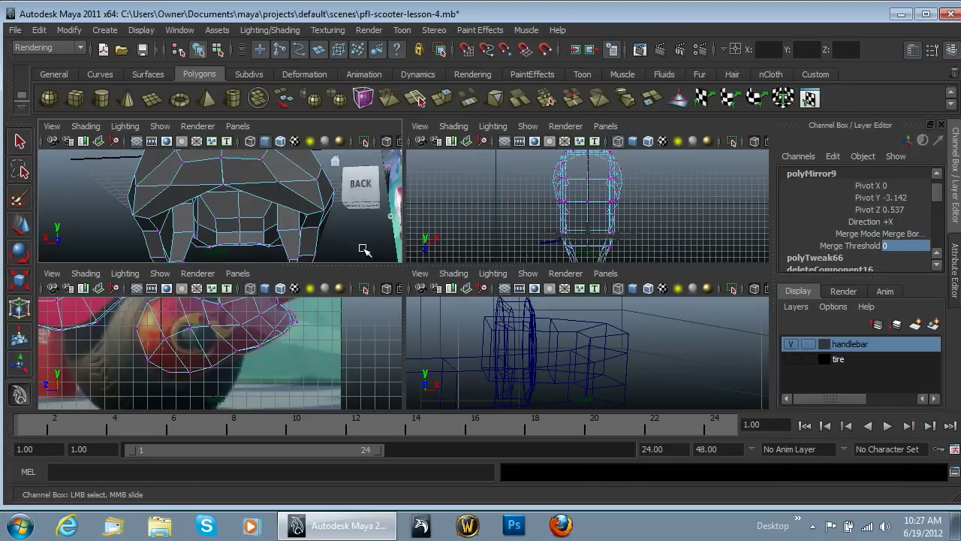
- Return the shell to object mode, preview it smoothed and inspect the wheel opening from behind and below
{"action": "left_click_drag", "start_coordinate": [243, 227], "coordinate": [228, 197], "text": "alt"}
{"action": "right_click_drag", "start_coordinate": [227, 196], "coordinate": [294, 168]}
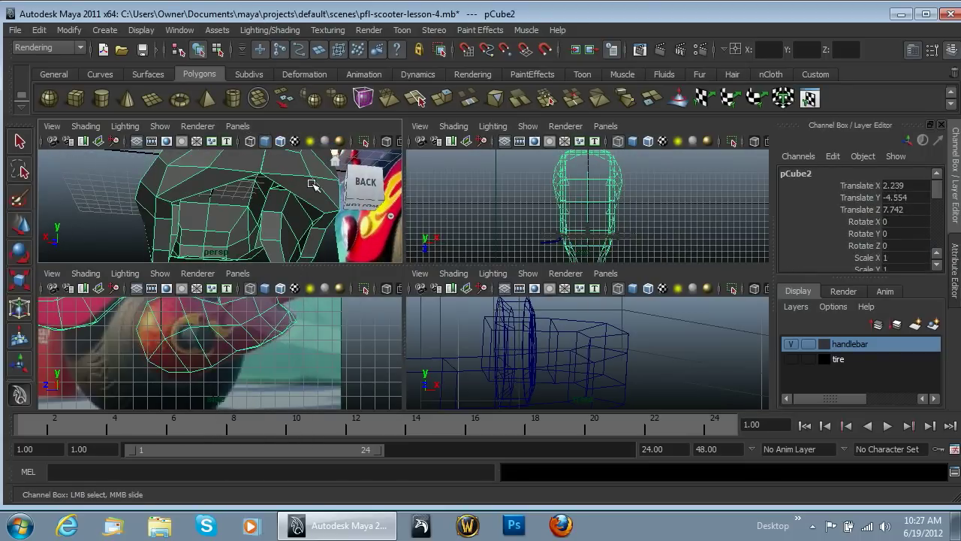
{"action": "key", "text": "3"}
{"action": "key", "text": "super"}
{"action": "key", "text": "super"}
{"action": "middle_click_drag", "start_coordinate": [239, 221], "coordinate": [236, 223], "text": "alt"}
{"action": "left_click_drag", "start_coordinate": [236, 223], "coordinate": [293, 174], "text": "alt"}
{"action": "middle_click_drag", "start_coordinate": [294, 181], "coordinate": [248, 152], "text": "alt"}
{"action": "left_click_drag", "start_coordinate": [249, 152], "coordinate": [237, 207], "text": "alt"}
{"action": "right_click_drag", "start_coordinate": [237, 207], "coordinate": [306, 187]}
{"action": "left_click", "coordinate": [272, 202]}
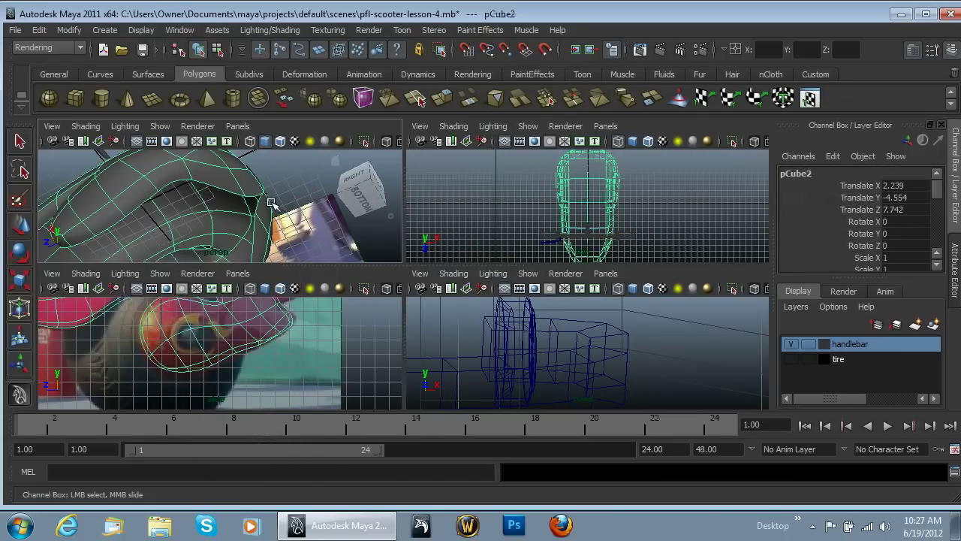
- Merge the coincident vertices at the corner of the wheel opening's rim and preview the shell smoothed again
{"action": "key", "text": "1"}
{"action": "right_click_drag", "start_coordinate": [248, 197], "coordinate": [189, 196]}
{"action": "left_click", "coordinate": [252, 204]}
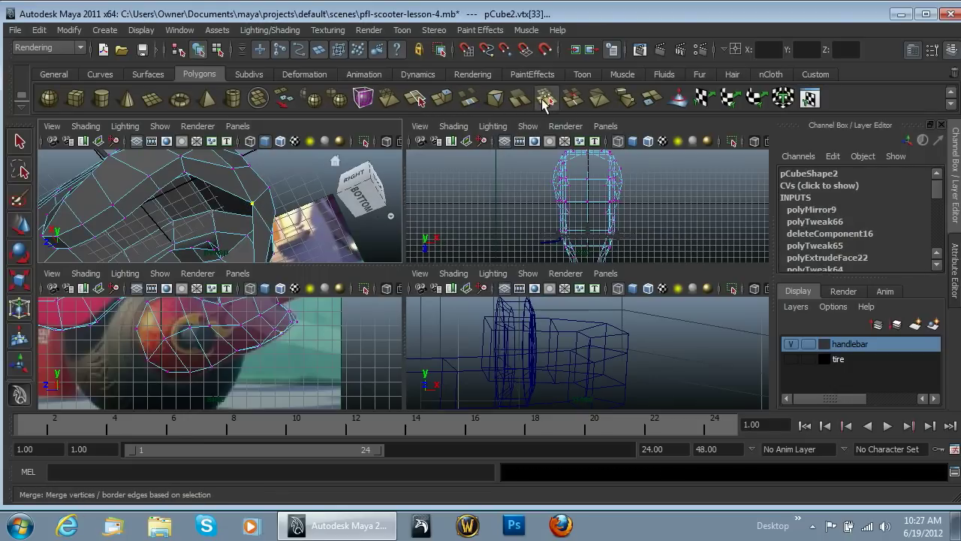
{"action": "left_click", "coordinate": [546, 103]}
{"action": "right_click_drag", "start_coordinate": [214, 178], "coordinate": [278, 167]}
{"action": "key", "text": "3"}
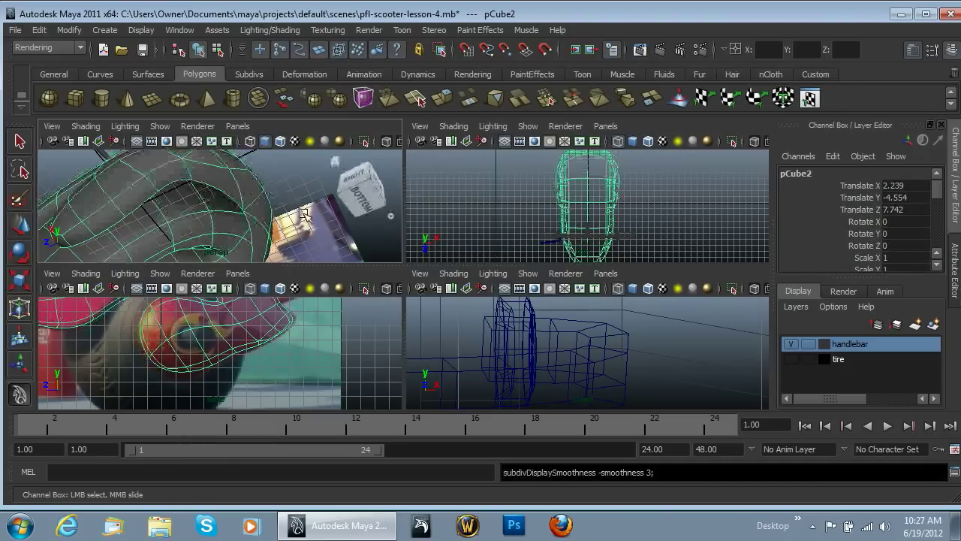
{"action": "left_click_drag", "start_coordinate": [259, 209], "coordinate": [207, 219], "text": "alt"}
{"action": "key", "text": "super"}
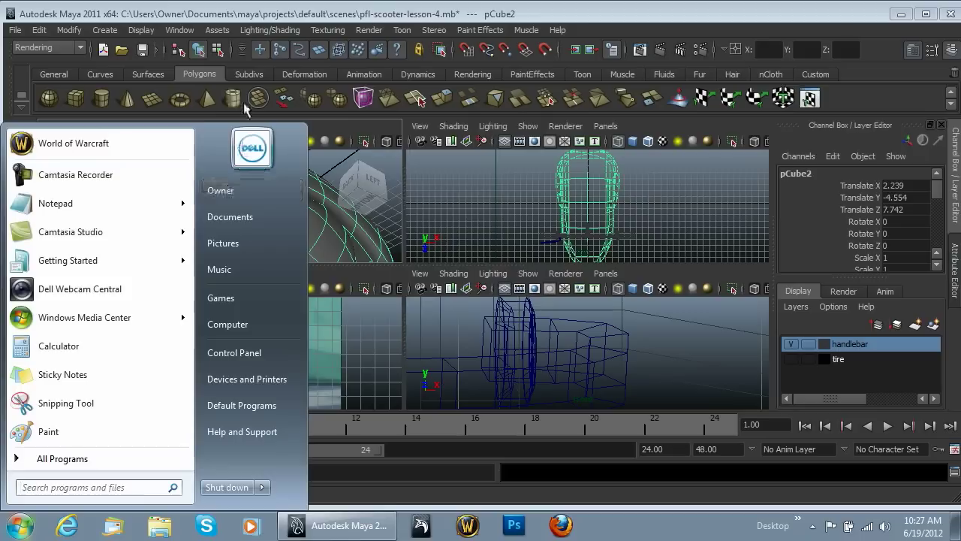
{"action": "key", "text": "super"}
{"action": "right_click_drag", "start_coordinate": [245, 200], "coordinate": [242, 232]}
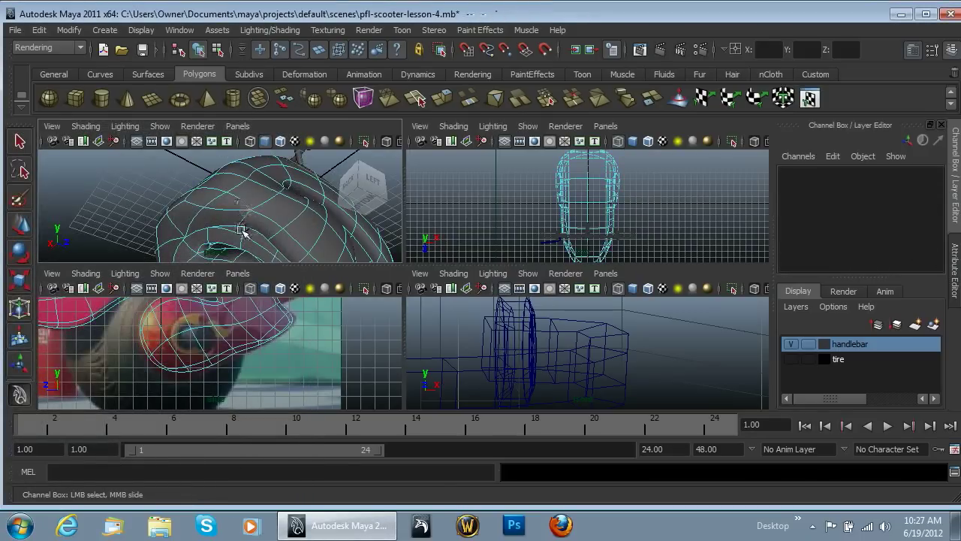
{"action": "left_click", "coordinate": [221, 227]}
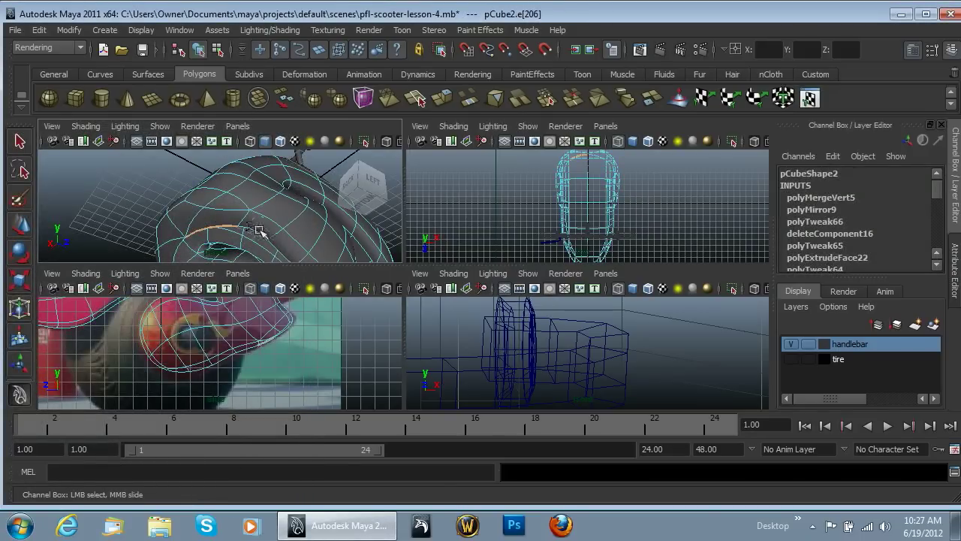
{"action": "left_click_drag", "start_coordinate": [263, 234], "coordinate": [266, 177], "text": "alt"}
{"action": "key", "text": "super"}
{"action": "left_click", "coordinate": [332, 3]}
{"action": "left_click", "coordinate": [323, 215]}
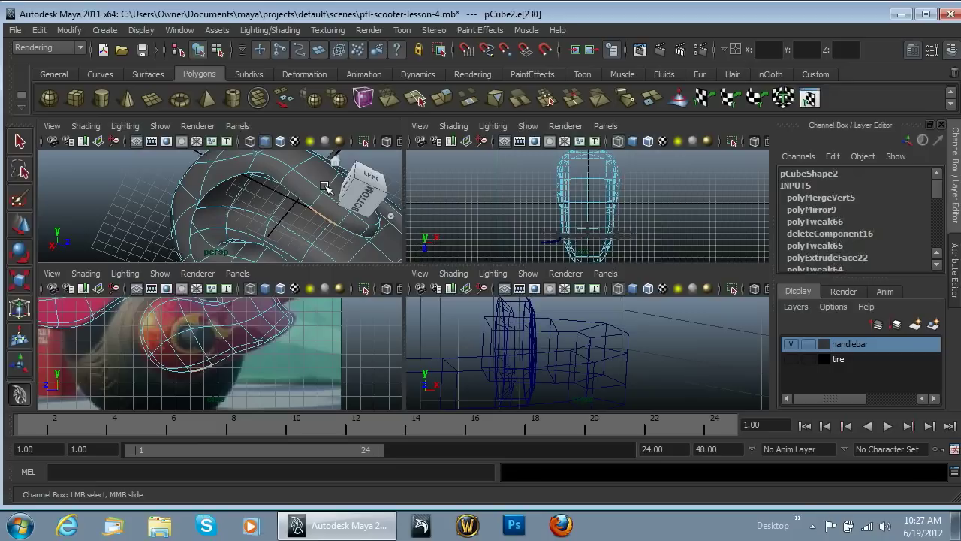
{"action": "right_click", "coordinate": [288, 190]}
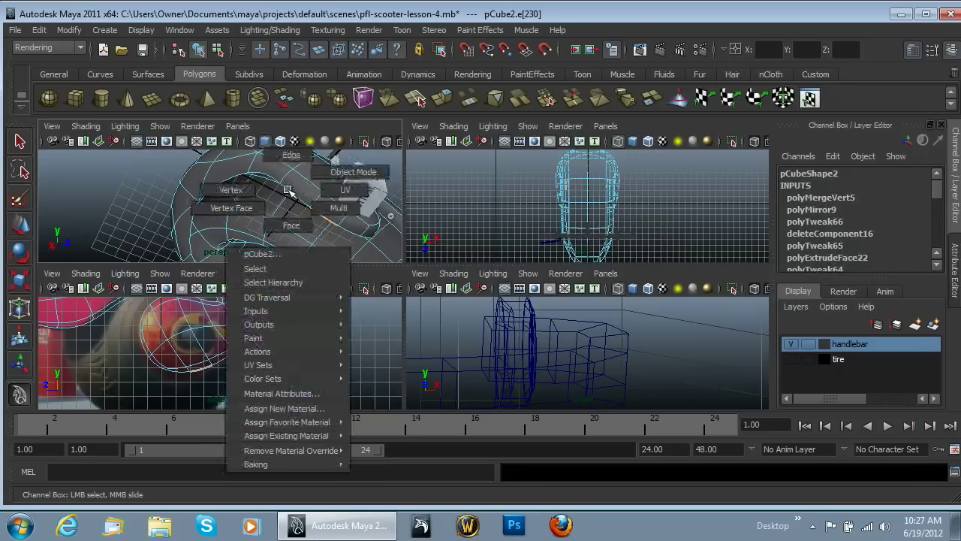
{"action": "left_click", "coordinate": [320, 173]}
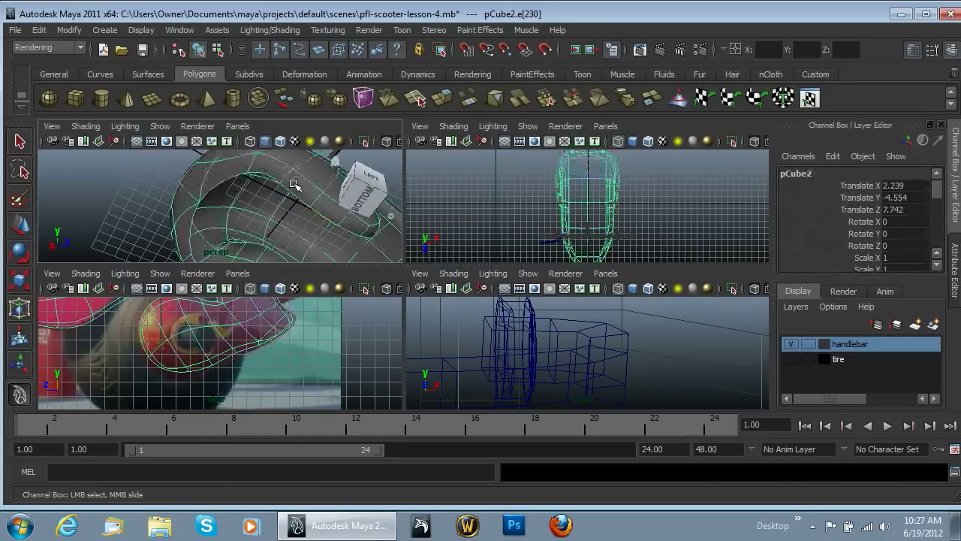
- Show the shell unsmoothed and select the border edges along the wheel opening and the side's lower rim
{"action": "key", "text": "1"}
{"action": "right_click", "coordinate": [291, 186]}
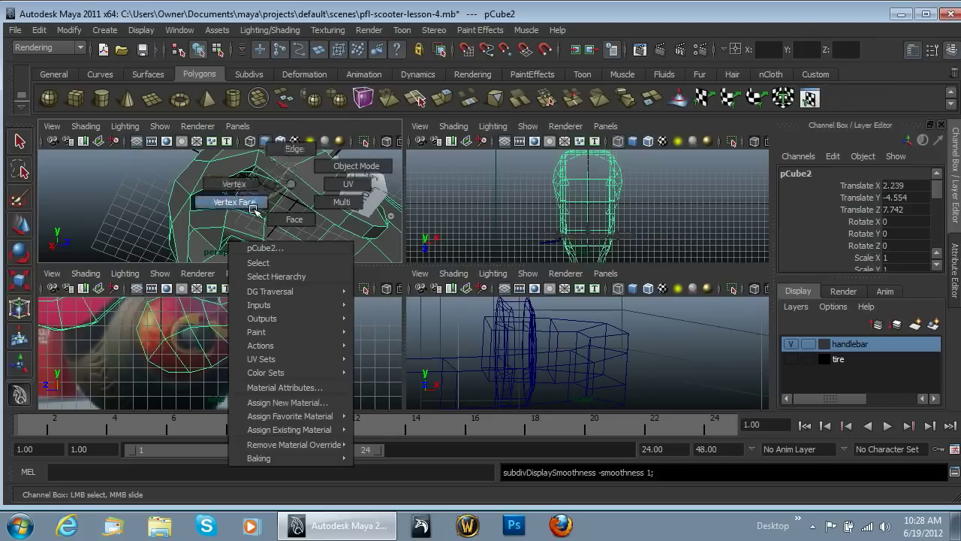
{"action": "left_click", "coordinate": [297, 150]}
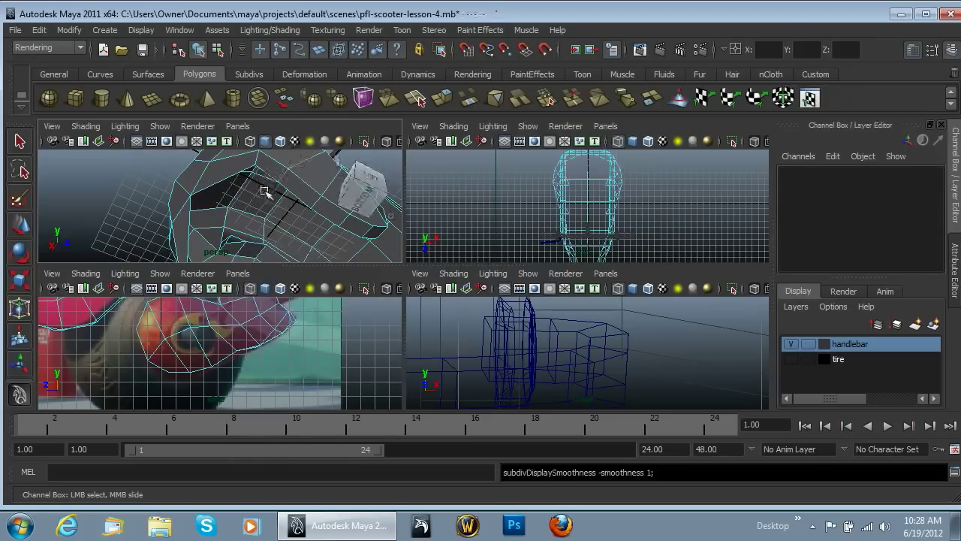
{"action": "left_click", "coordinate": [216, 190]}
{"action": "left_click_drag", "start_coordinate": [268, 233], "coordinate": [197, 222], "text": "alt"}
{"action": "key", "text": "super"}
{"action": "left_click", "coordinate": [269, 4]}
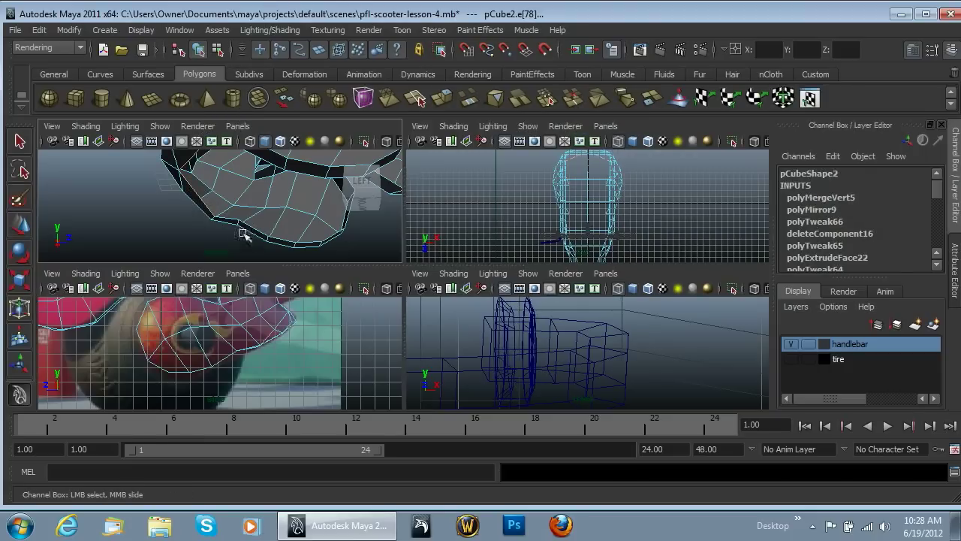
{"action": "left_click", "coordinate": [284, 239]}
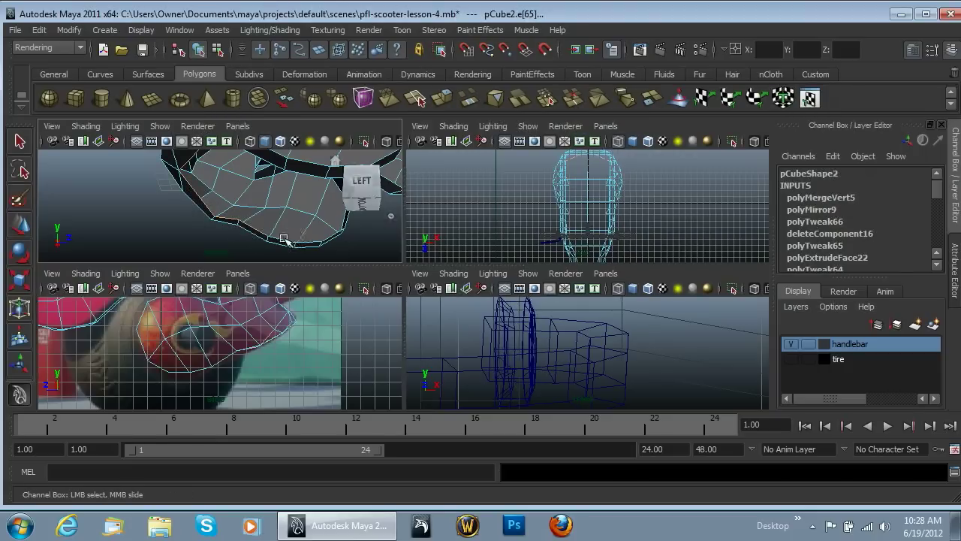
- Extend the edge selection along the shell's lower front rim and the inner corners of the side flaps
{"action": "left_click_drag", "start_coordinate": [363, 251], "coordinate": [321, 210], "text": "alt"}
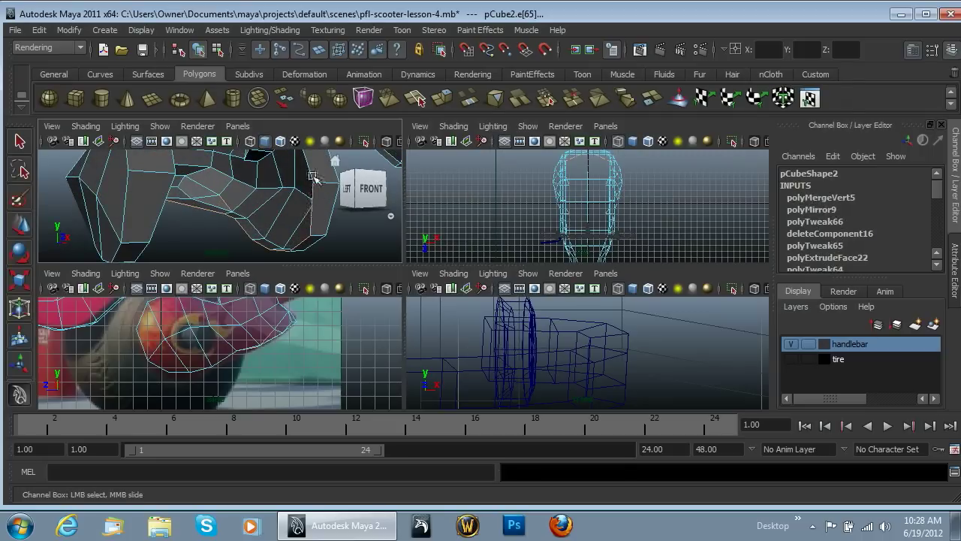
{"action": "mouse_move", "coordinate": [312, 172]}
{"action": "left_mouse_down", "text": "alt"}
{"action": "mouse_move", "coordinate": [294, 218]}
{"action": "mouse_move", "coordinate": [303, 208]}
{"action": "mouse_move", "coordinate": [301, 226]}
{"action": "mouse_move", "coordinate": [318, 213]}
{"action": "mouse_move", "coordinate": [304, 227]}
{"action": "mouse_move", "coordinate": [266, 215]}
{"action": "mouse_move", "coordinate": [258, 203]}
{"action": "mouse_move", "coordinate": [289, 204]}
{"action": "mouse_move", "coordinate": [303, 171]}
{"action": "left_mouse_up", "text": "alt"}
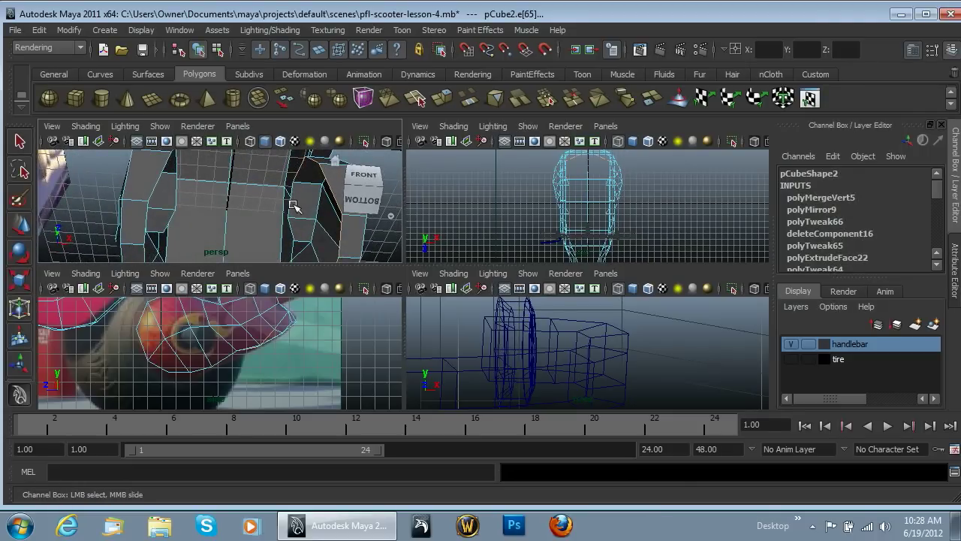
{"action": "left_click_drag", "start_coordinate": [294, 234], "coordinate": [297, 250], "text": "alt"}
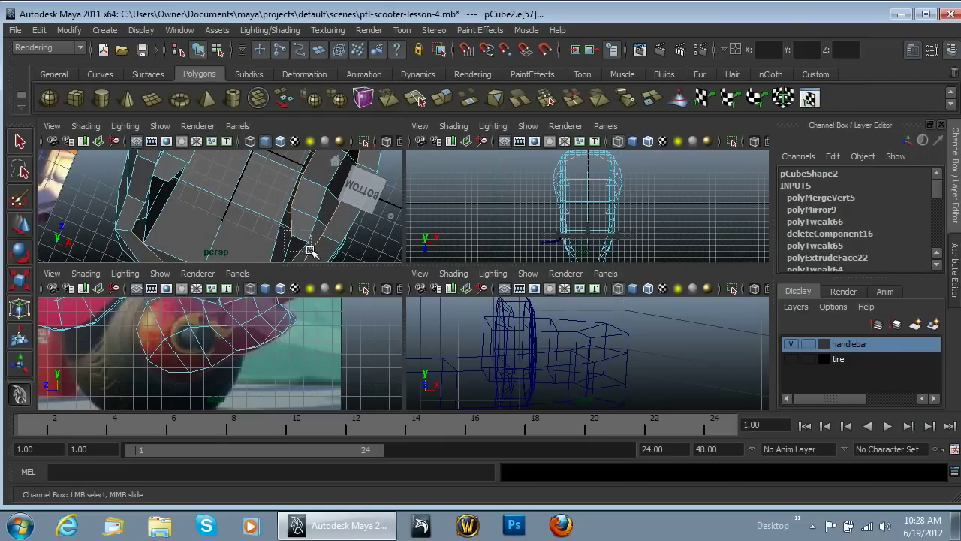
{"action": "middle_click_drag", "start_coordinate": [298, 256], "coordinate": [318, 207], "text": "alt"}
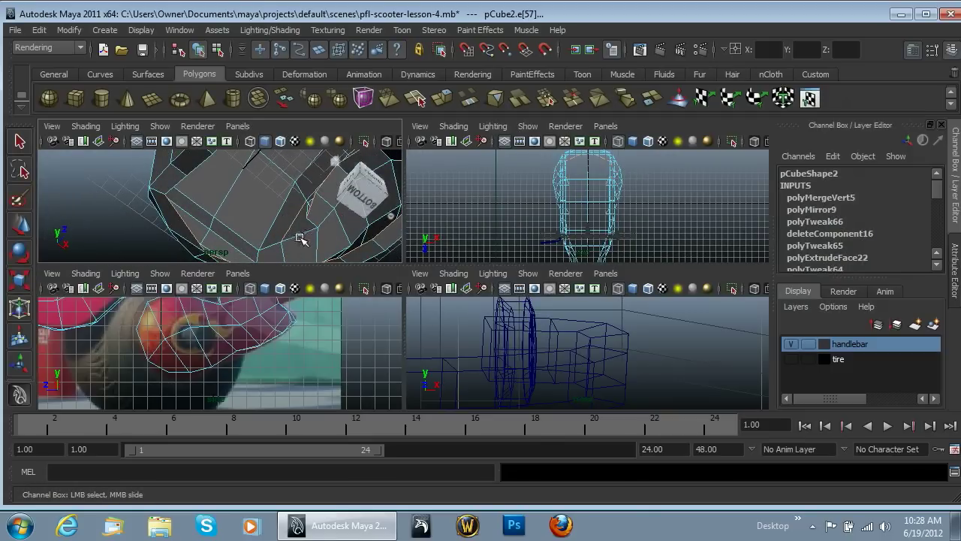
{"action": "left_click_drag", "start_coordinate": [315, 247], "coordinate": [216, 211], "text": "alt"}
{"action": "mouse_move", "coordinate": [285, 213]}
{"action": "left_mouse_down", "text": "alt"}
{"action": "mouse_move", "coordinate": [299, 212]}
{"action": "mouse_move", "coordinate": [290, 227]}
{"action": "mouse_move", "coordinate": [271, 208]}
{"action": "left_mouse_up", "text": "alt"}
{"action": "right_click_drag", "start_coordinate": [272, 210], "coordinate": [312, 210], "text": "alt"}
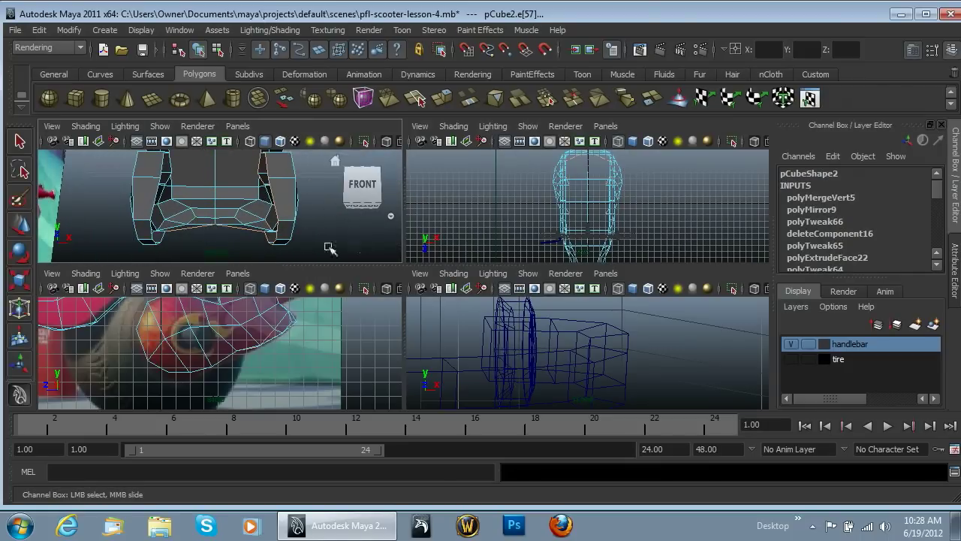
{"action": "left_click_drag", "start_coordinate": [272, 257], "coordinate": [280, 226], "text": "alt"}
- Extend the edge selection around the wheel opening's inner corner and the shell's lower front rim, and enlarge the perspective view
{"action": "left_click_drag", "start_coordinate": [255, 196], "coordinate": [264, 247], "text": "alt"}
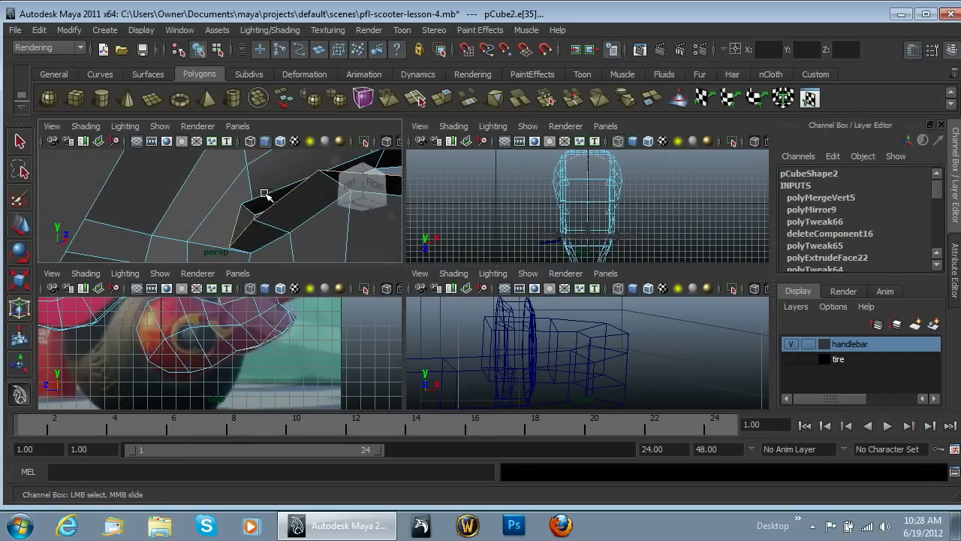
{"action": "left_click_drag", "start_coordinate": [275, 201], "coordinate": [140, 224], "text": "alt"}
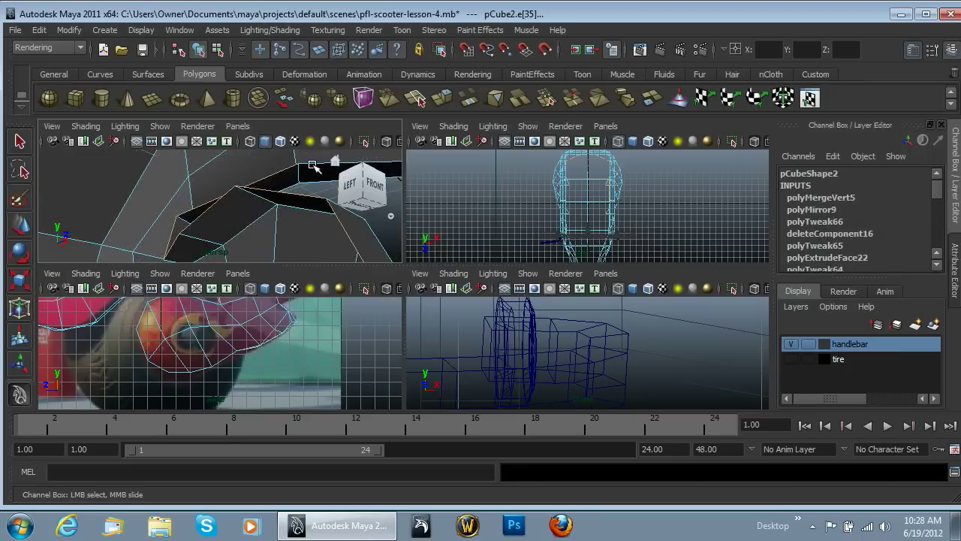
{"action": "left_click_drag", "start_coordinate": [270, 208], "coordinate": [320, 195], "text": "alt"}
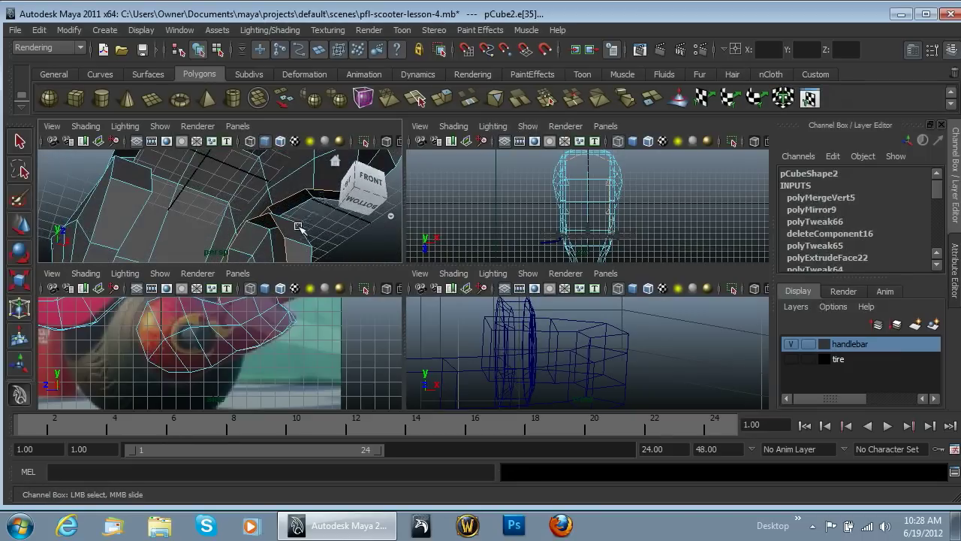
{"action": "middle_click_drag", "start_coordinate": [298, 227], "coordinate": [224, 252], "text": "alt"}
{"action": "left_click_drag", "start_coordinate": [273, 200], "coordinate": [292, 203], "text": "alt"}
{"action": "scroll", "coordinate": [292, 203], "scroll_direction": "down", "scroll_amount": 5}
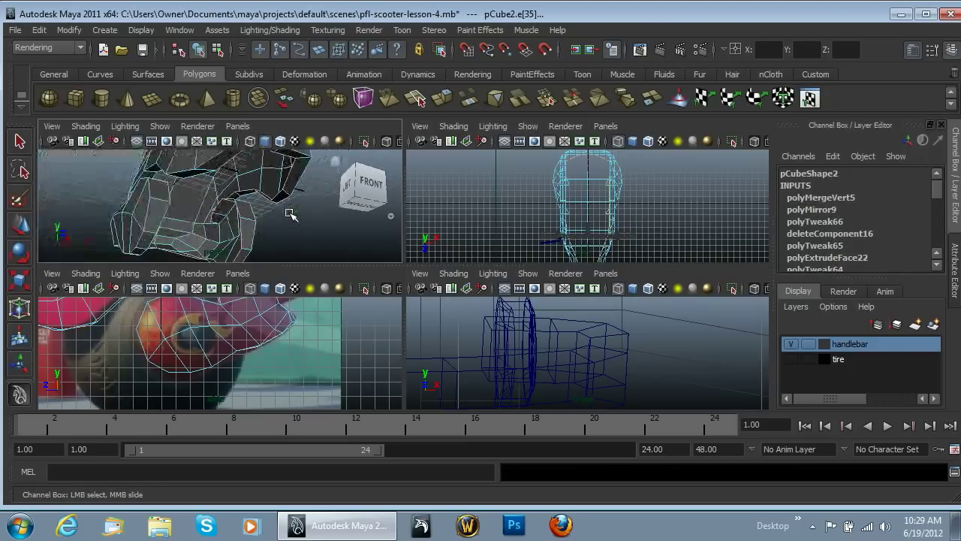
{"action": "left_click_drag", "start_coordinate": [278, 180], "coordinate": [101, 250], "text": "alt"}
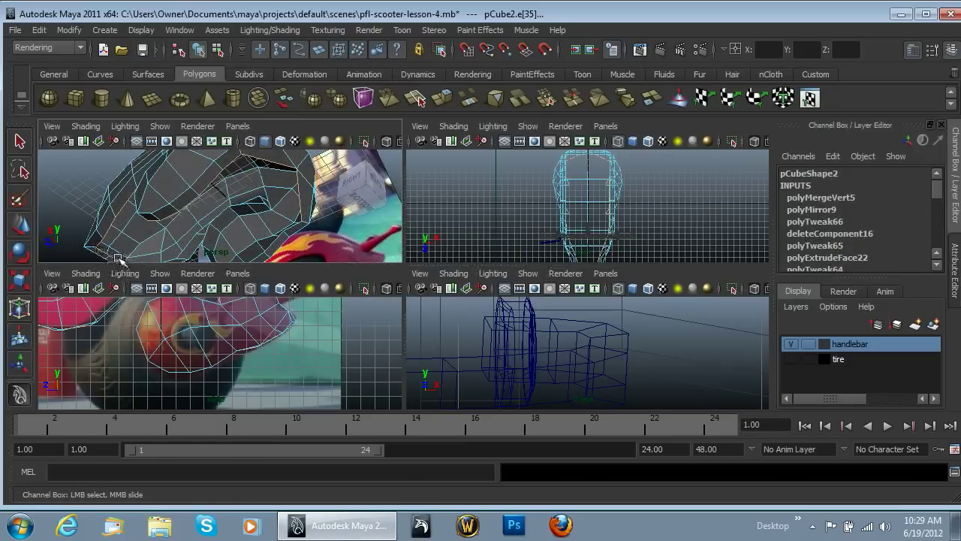
{"action": "key", "text": "space"}
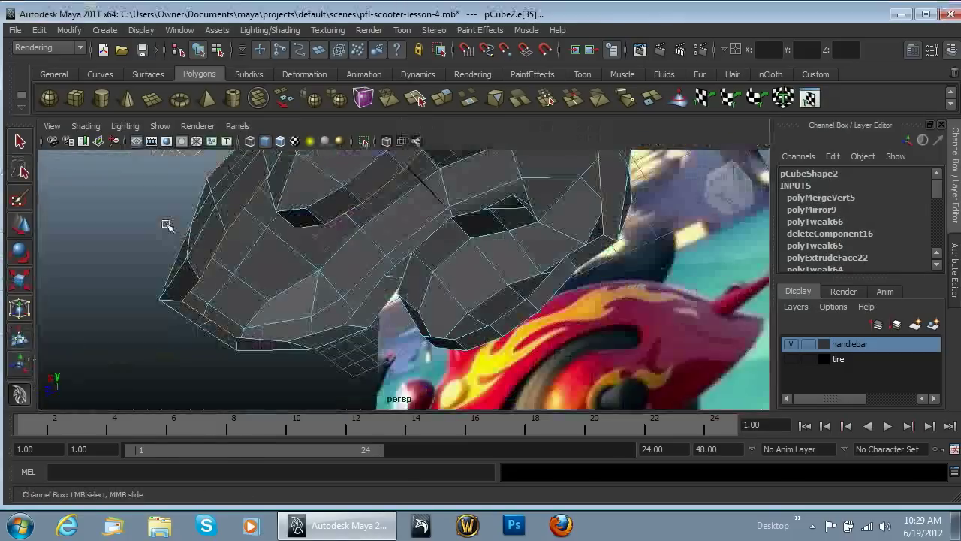
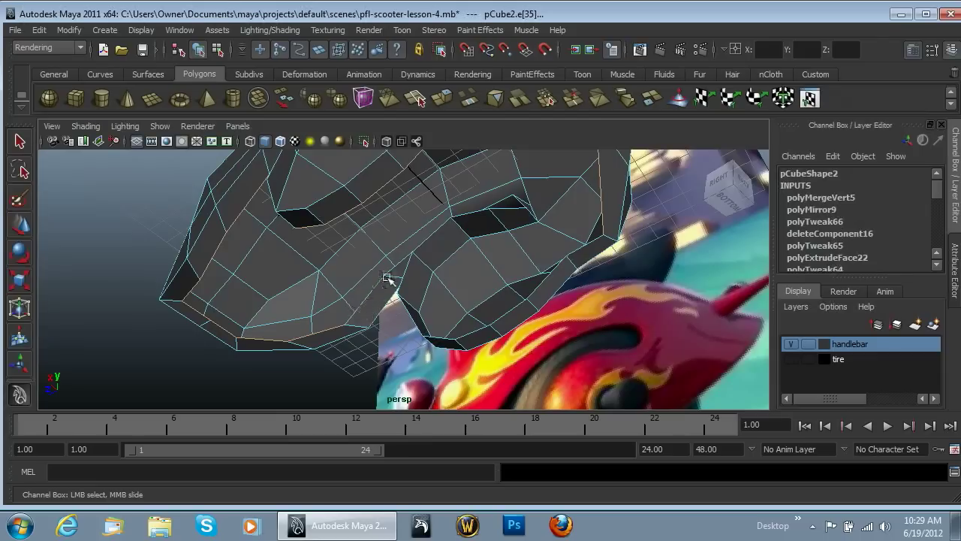
- Add the border edges along the side flap and its inner corner to complete the selection around the shell's opening
{"action": "left_click_drag", "start_coordinate": [420, 283], "coordinate": [475, 291], "text": "alt"}
{"action": "scroll", "coordinate": [480, 288], "scroll_direction": "up", "scroll_amount": 4}
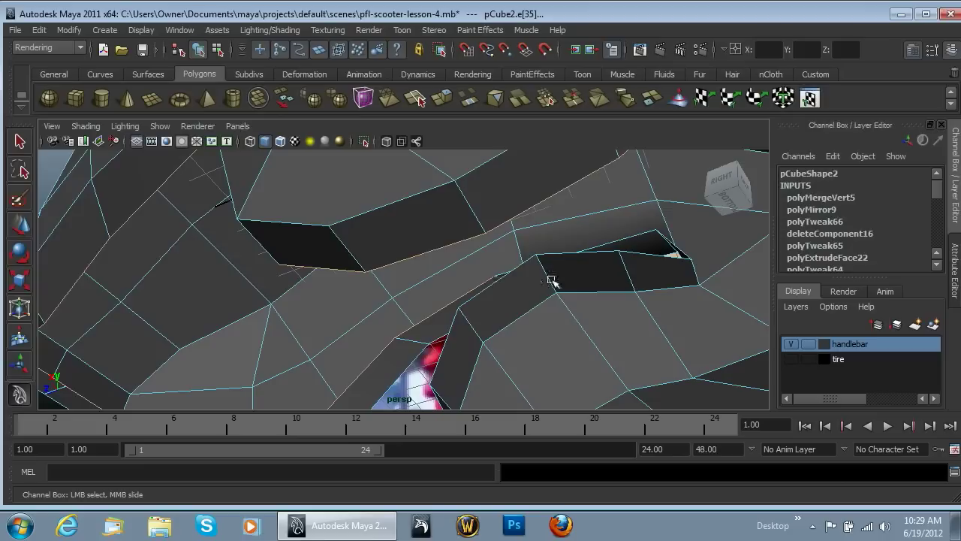
{"action": "middle_click_drag", "start_coordinate": [554, 277], "coordinate": [446, 320], "text": "alt"}
{"action": "left_click_drag", "start_coordinate": [446, 319], "coordinate": [408, 300], "text": "alt"}
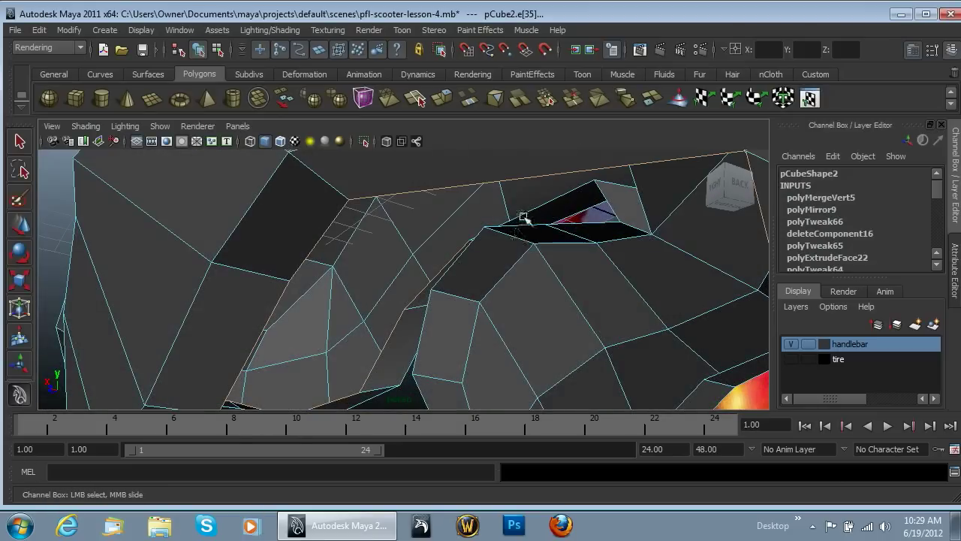
{"action": "left_click_drag", "start_coordinate": [479, 231], "coordinate": [323, 347], "text": "alt"}
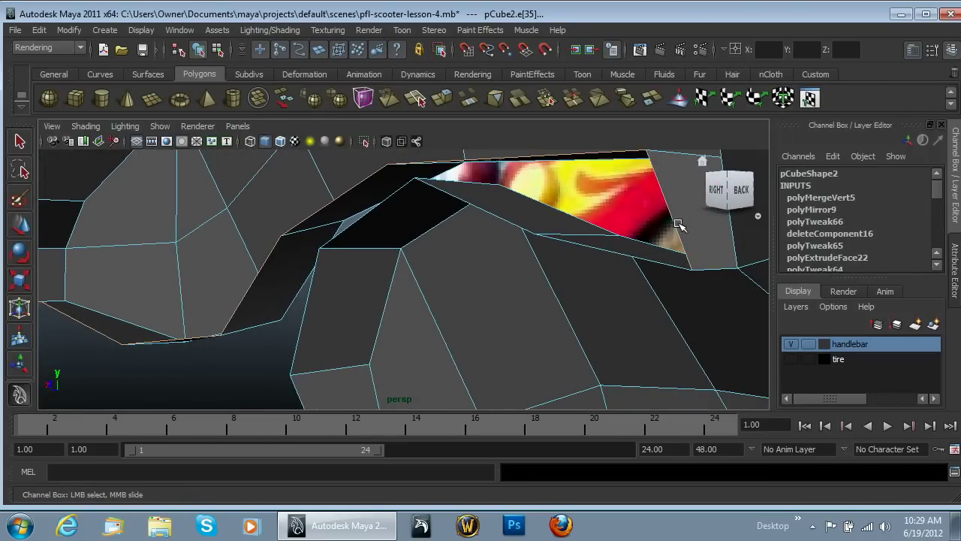
{"action": "left_click", "coordinate": [638, 259], "text": "shift"}
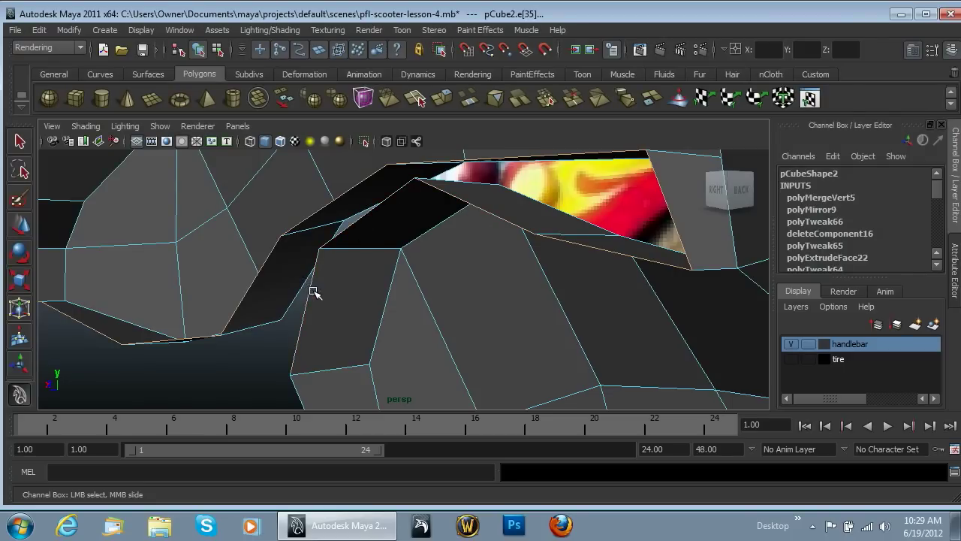
{"action": "left_click_drag", "start_coordinate": [296, 399], "coordinate": [437, 400], "text": "alt"}
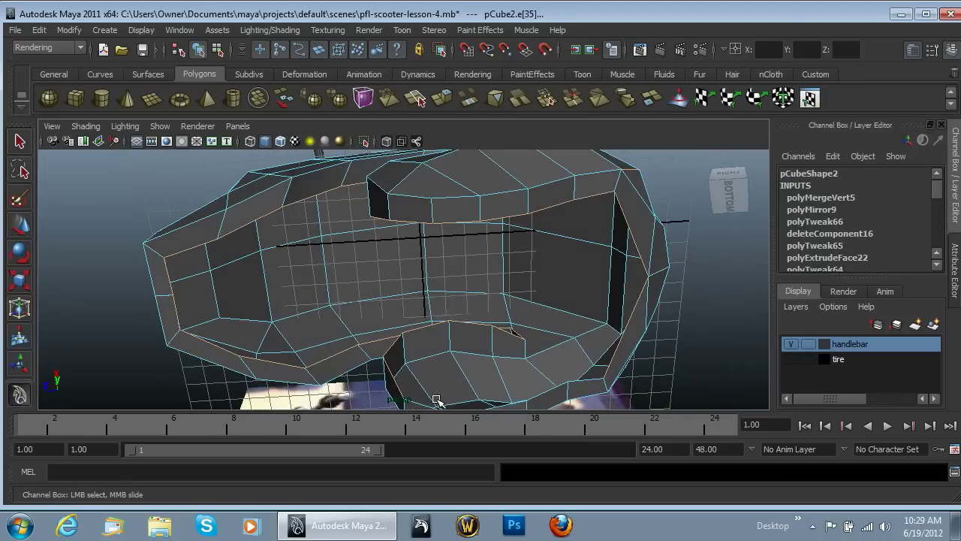
{"action": "middle_click_drag", "start_coordinate": [451, 342], "coordinate": [381, 360], "text": "alt"}
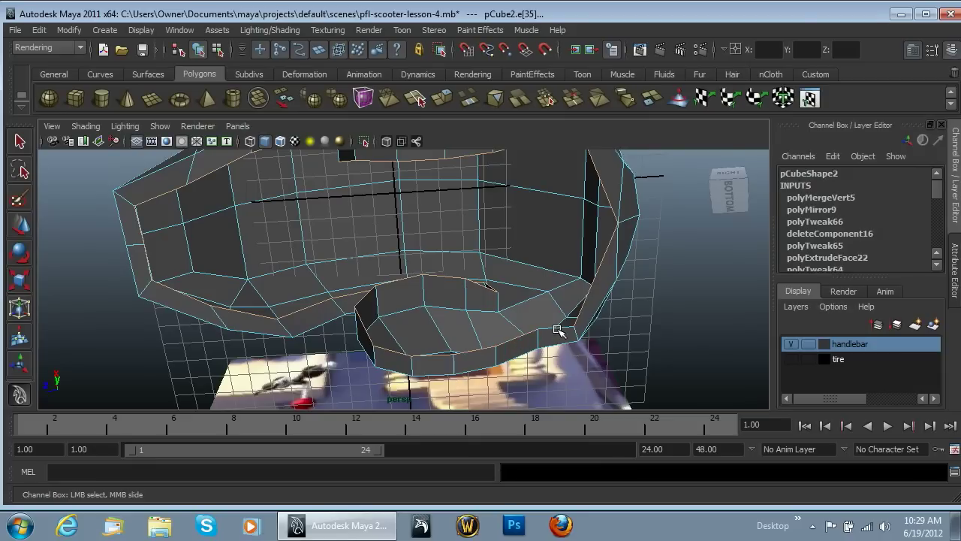
{"action": "left_click_drag", "start_coordinate": [479, 313], "coordinate": [418, 225], "text": "alt"}
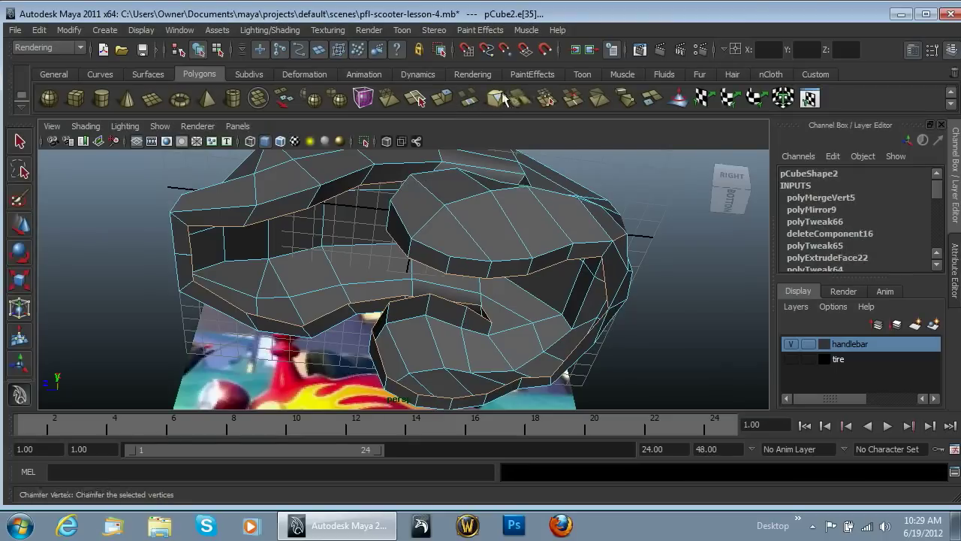
- Extrude the selected border edges a short distance inward to start a rim, and undo the extra adjustment
{"action": "left_click", "coordinate": [441, 98]}
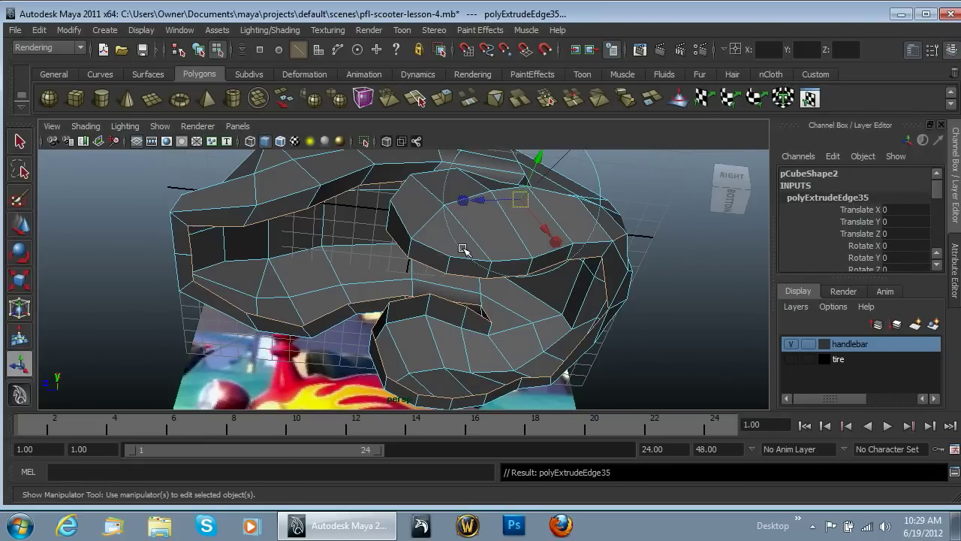
{"action": "left_click_drag", "start_coordinate": [545, 235], "coordinate": [515, 214]}
{"action": "left_click_drag", "start_coordinate": [459, 178], "coordinate": [489, 203]}
{"action": "key", "text": "ctrl+z"}
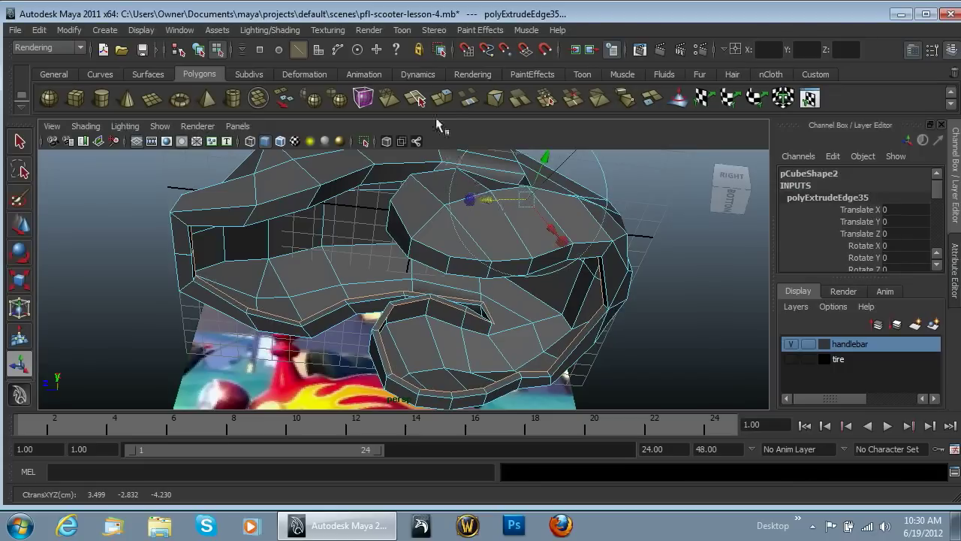
- Extrude the new rim edges twice more, offsetting them further inward to thicken the shell's border
{"action": "left_click", "coordinate": [442, 99]}
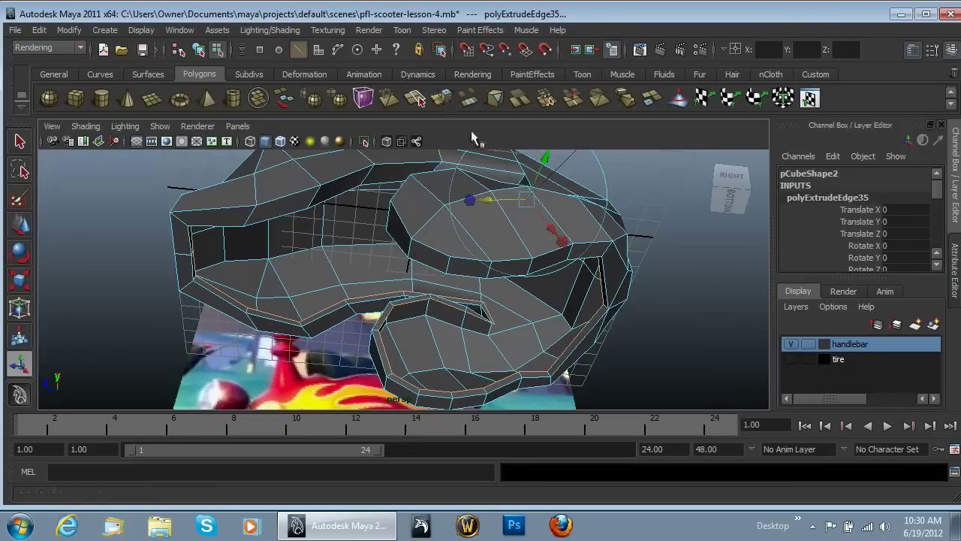
{"action": "left_click_drag", "start_coordinate": [541, 230], "coordinate": [502, 256]}
{"action": "key", "text": "ctrl+z"}
{"action": "left_click", "coordinate": [443, 99]}
{"action": "left_click_drag", "start_coordinate": [478, 219], "coordinate": [503, 217]}
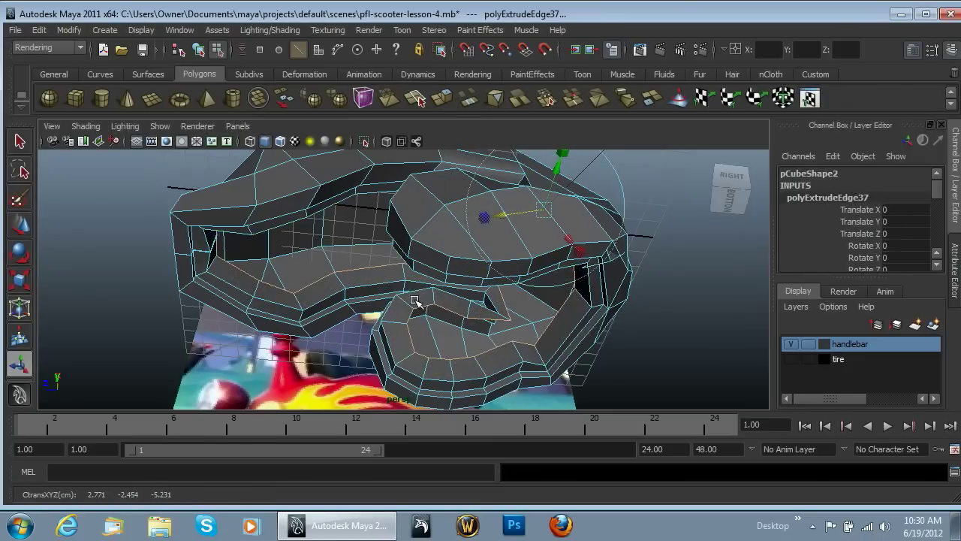
- Try repositioning the innermost extruded rim edges with the manipulator, and undo both adjustments
{"action": "left_click_drag", "start_coordinate": [402, 291], "coordinate": [463, 308], "text": "alt"}
{"action": "left_click_drag", "start_coordinate": [569, 234], "coordinate": [560, 245]}
{"action": "left_click_drag", "start_coordinate": [543, 290], "coordinate": [543, 288]}
{"action": "key", "text": "ctrl+z"}
{"action": "key", "text": "ctrl+z"}
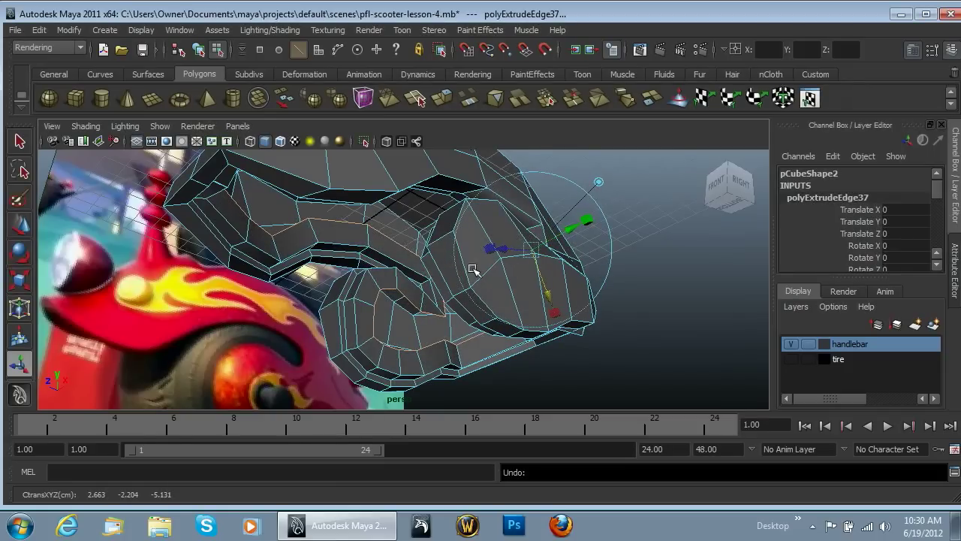
- Return the shell to object mode, preview it smoothed and inspect the extruded rims from behind
{"action": "right_click_drag", "start_coordinate": [394, 172], "coordinate": [408, 165]}
{"action": "left_click", "coordinate": [400, 178]}
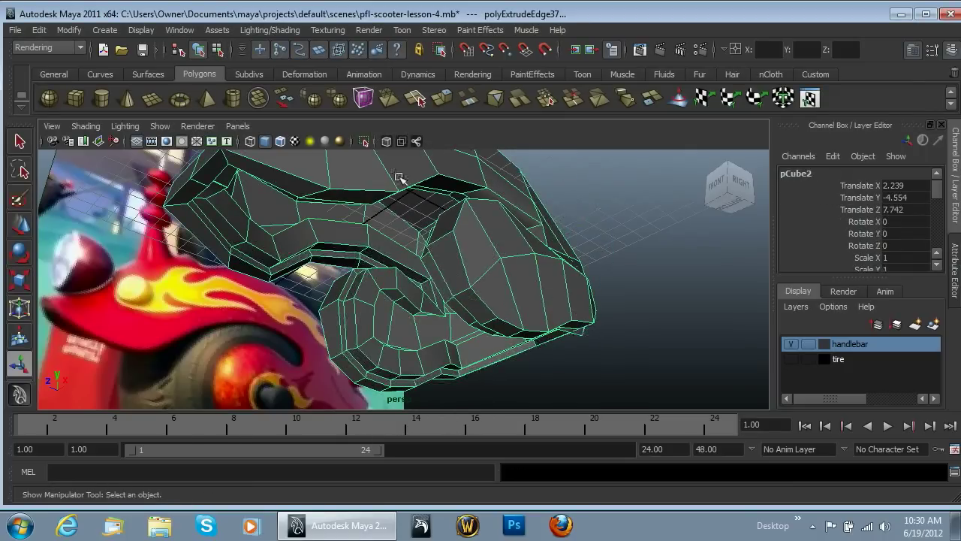
{"action": "key", "text": "3"}
{"action": "left_click", "coordinate": [575, 302]}
{"action": "left_click_drag", "start_coordinate": [575, 302], "coordinate": [250, 247], "text": "alt"}
{"action": "key", "text": "super"}
{"action": "key", "text": "super"}
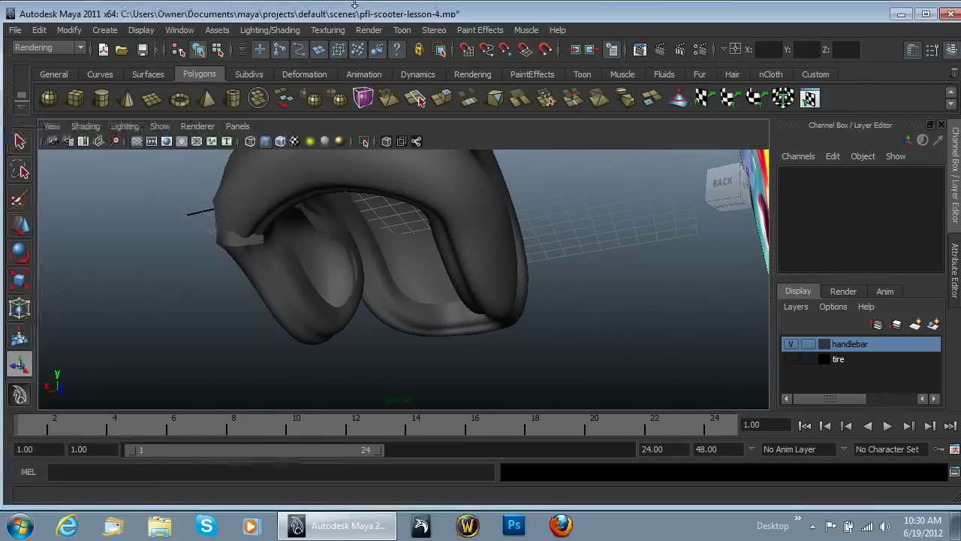
- Show the shell unsmoothed and move the stray vertex at the rear lower corner away to expose the overlapping faces
{"action": "right_click_drag", "start_coordinate": [257, 265], "coordinate": [296, 241]}
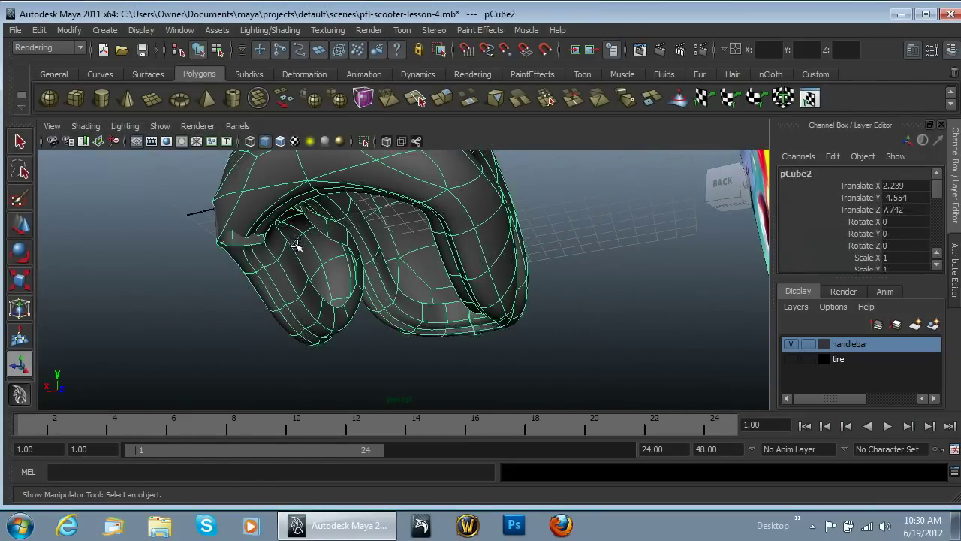
{"action": "key", "text": "1"}
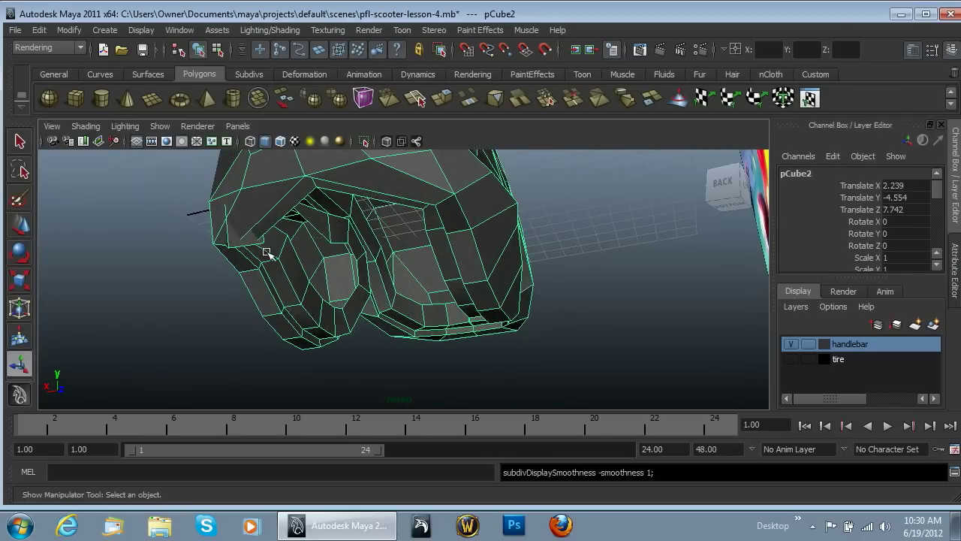
{"action": "right_click_drag", "start_coordinate": [235, 245], "coordinate": [217, 258]}
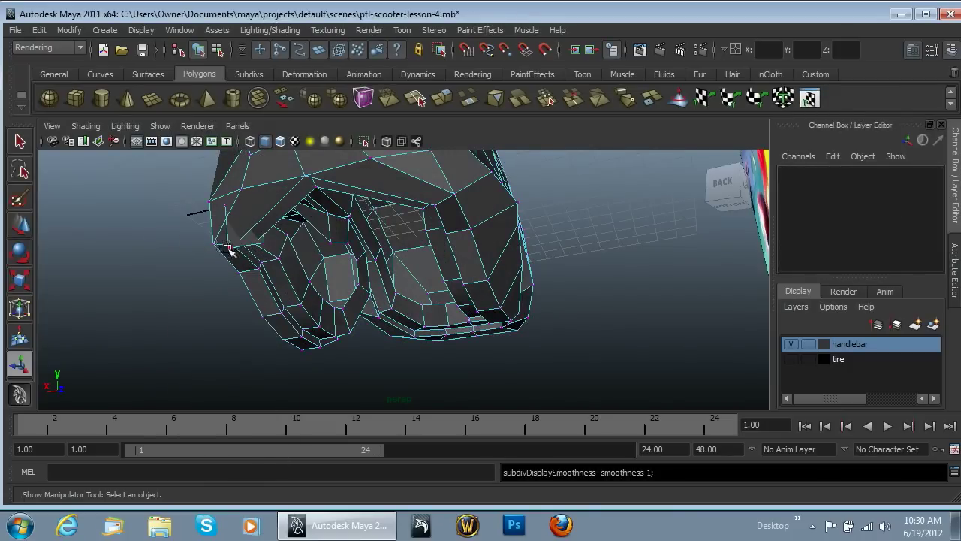
{"action": "left_click", "coordinate": [228, 248]}
{"action": "key", "text": "q"}
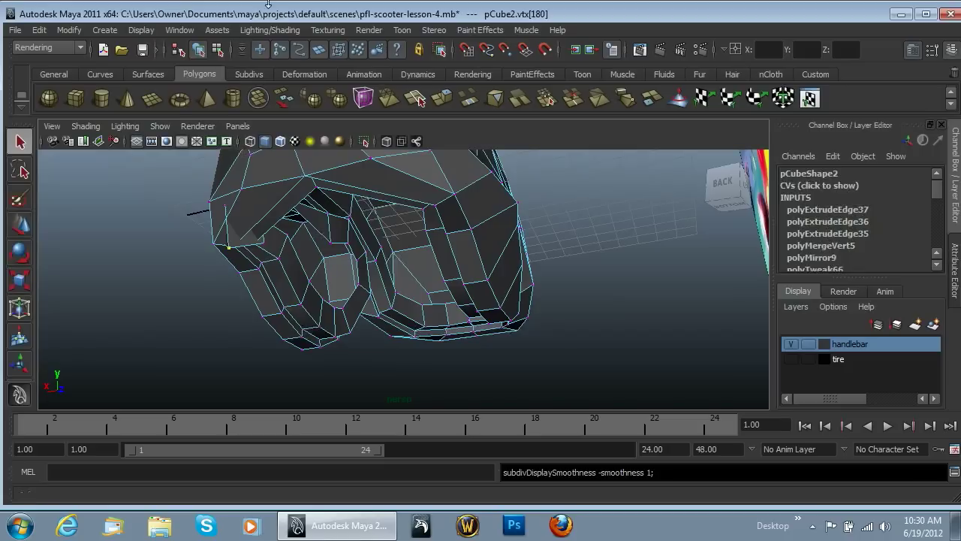
{"action": "key", "text": "w"}
{"action": "left_click_drag", "start_coordinate": [228, 249], "coordinate": [238, 236]}
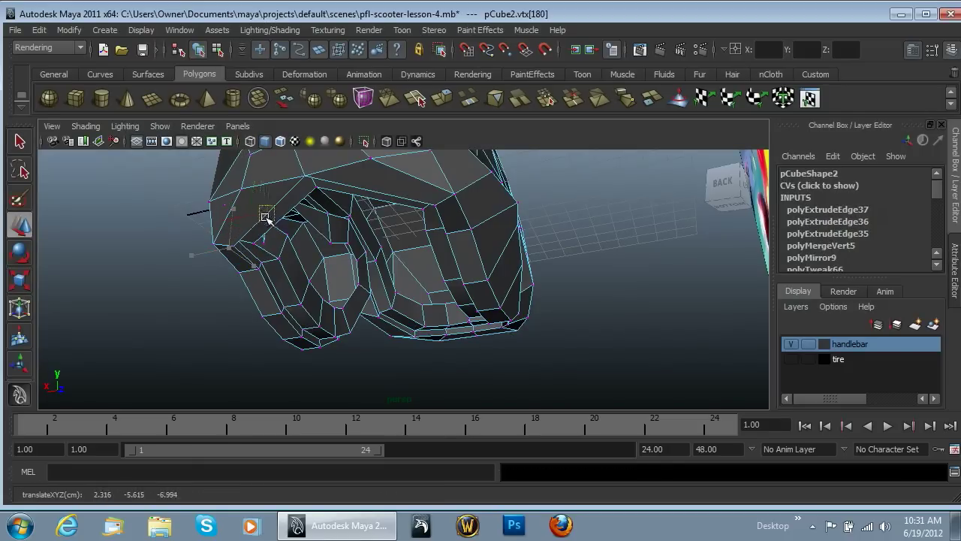
{"action": "key", "text": "f"}
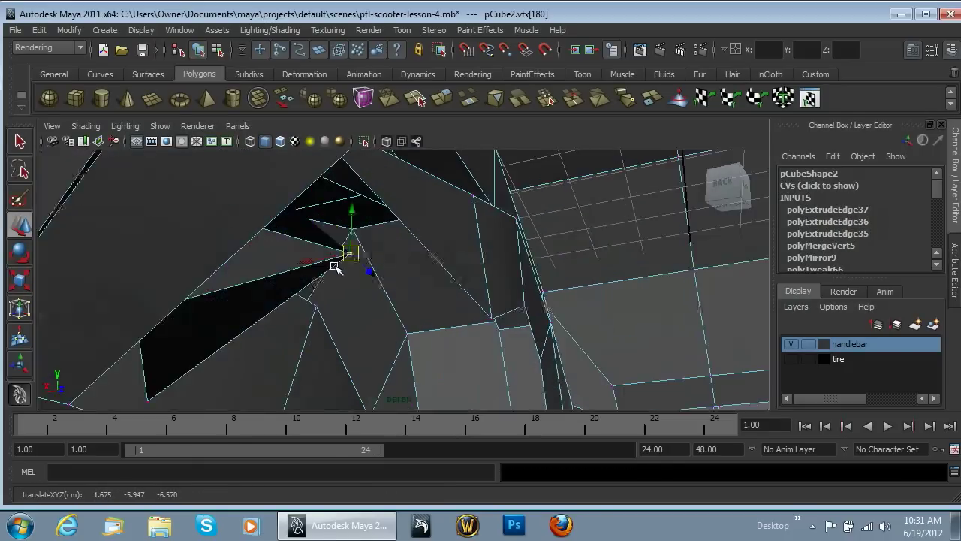
{"action": "scroll", "coordinate": [344, 259], "scroll_direction": "down", "scroll_amount": 3}
{"action": "left_click_drag", "start_coordinate": [413, 294], "coordinate": [510, 255], "text": "alt"}
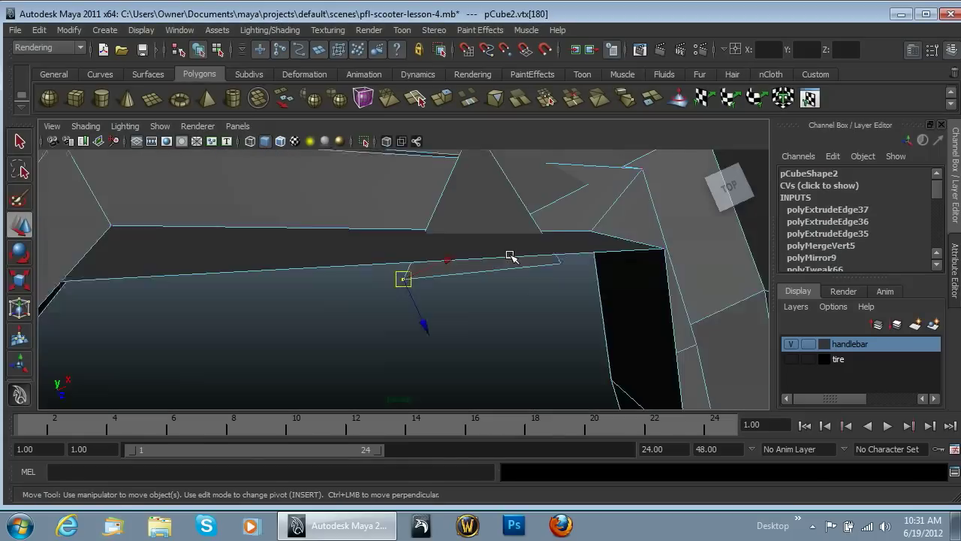
{"action": "left_click_drag", "start_coordinate": [407, 283], "coordinate": [629, 168]}
- Delete the stray faces and the narrow leftover strip inside the wheel opening's rear corner
{"action": "scroll", "coordinate": [634, 225], "scroll_direction": "down", "scroll_amount": 2}
{"action": "scroll", "coordinate": [633, 248], "scroll_direction": "up", "scroll_amount": 2}
{"action": "left_click_drag", "start_coordinate": [635, 265], "coordinate": [611, 265], "text": "alt"}
{"action": "middle_click_drag", "start_coordinate": [571, 234], "coordinate": [436, 350], "text": "alt"}
{"action": "right_click_drag", "start_coordinate": [423, 253], "coordinate": [455, 273]}
{"action": "left_click", "coordinate": [435, 285]}
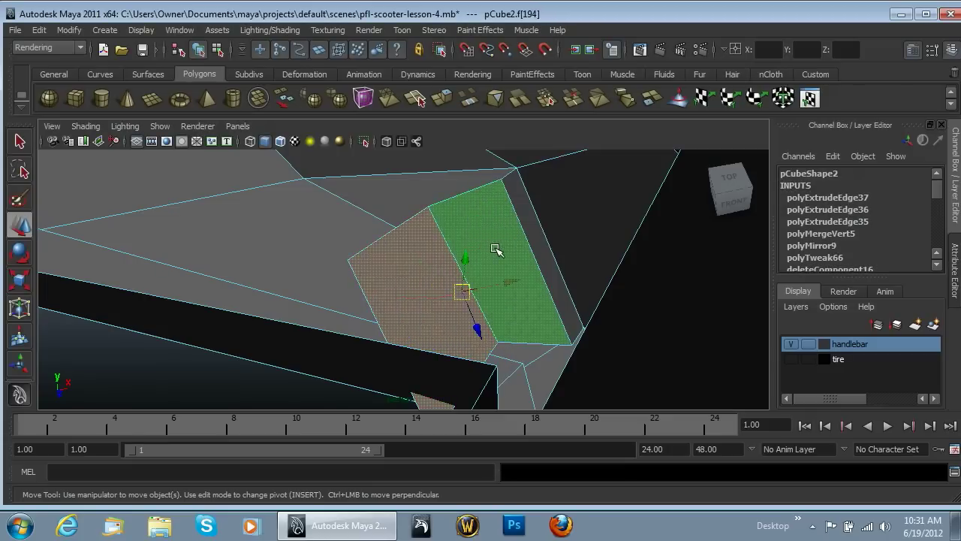
{"action": "key", "text": "Delete"}
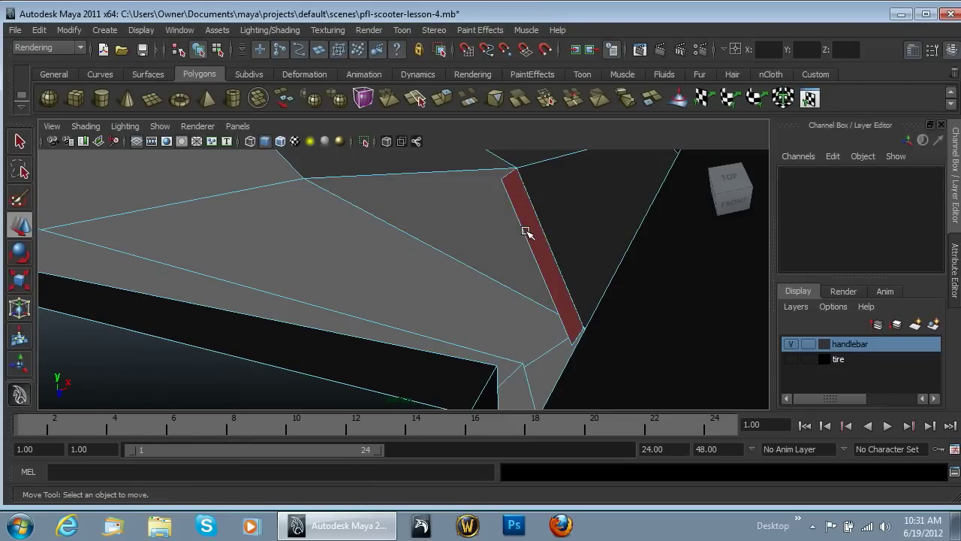
{"action": "left_click", "coordinate": [527, 231]}
{"action": "key", "text": "Delete"}
{"action": "left_click_drag", "start_coordinate": [512, 258], "coordinate": [568, 226], "text": "alt"}
{"action": "scroll", "coordinate": [518, 313], "scroll_direction": "down", "scroll_amount": 12}
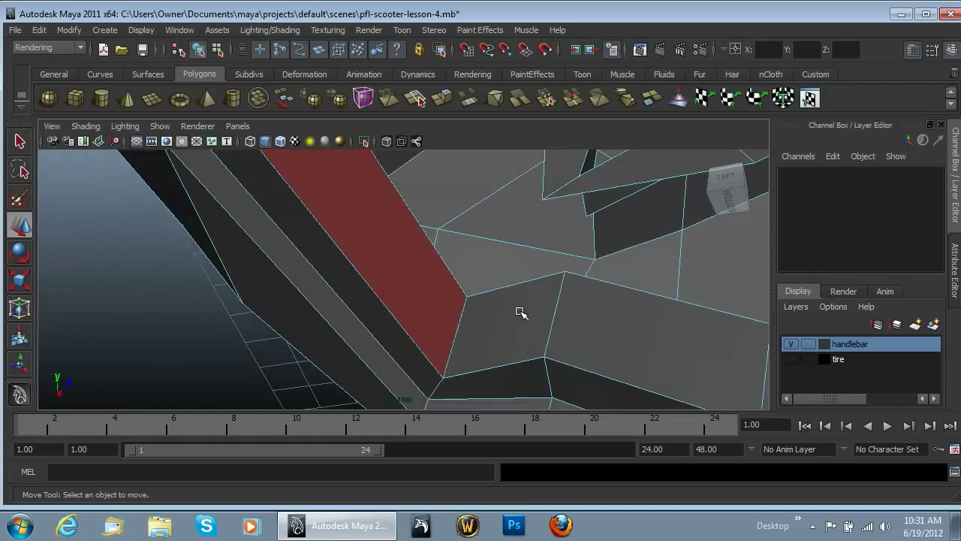
- Return the shell to object mode, preview it smoothed and check the cleaned-up shape from behind and the side
{"action": "mouse_move", "coordinate": [412, 287]}
{"action": "left_mouse_down", "text": "alt"}
{"action": "mouse_move", "coordinate": [407, 262]}
{"action": "mouse_move", "coordinate": [410, 304]}
{"action": "left_mouse_up", "text": "alt"}
{"action": "right_click_drag", "start_coordinate": [410, 304], "coordinate": [420, 236]}
{"action": "left_click", "coordinate": [406, 279]}
{"action": "key", "text": "3"}
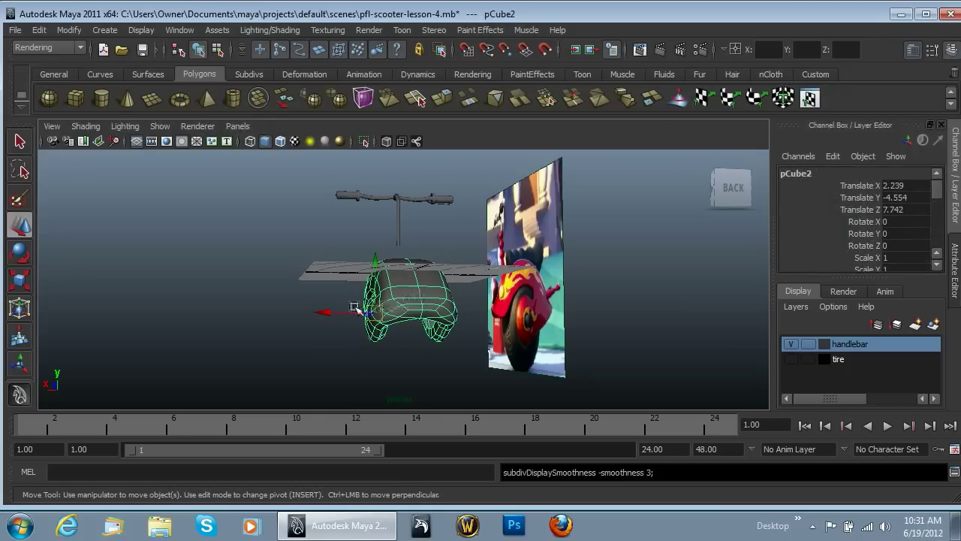
{"action": "left_click", "coordinate": [326, 313]}
{"action": "left_click", "coordinate": [324, 292]}
{"action": "left_click_drag", "start_coordinate": [378, 328], "coordinate": [521, 323], "text": "alt"}
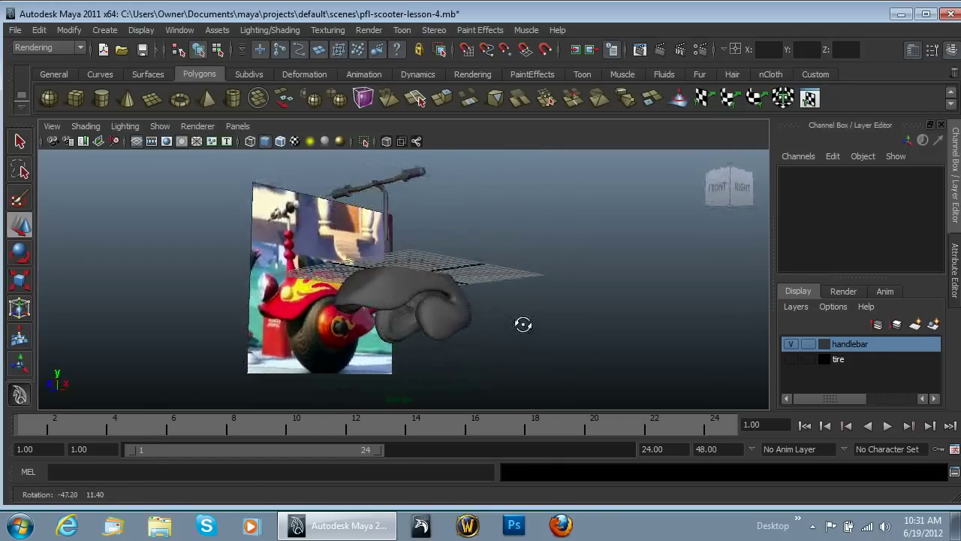
- Show the tire layer, move the tire sideways into the shell's wheel opening at Translate X 1.399, and deselect it
{"action": "left_click_drag", "start_coordinate": [596, 348], "coordinate": [518, 336], "text": "alt"}
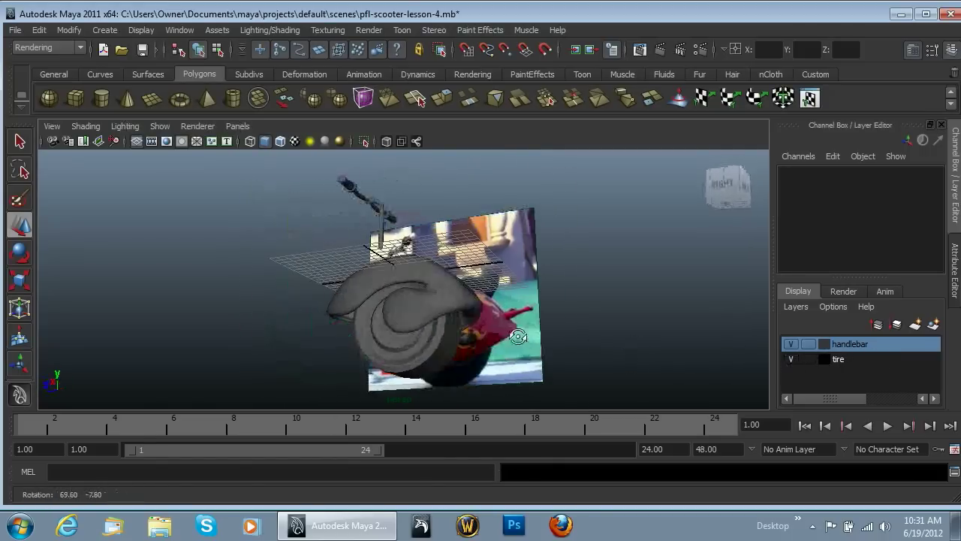
{"action": "left_click", "coordinate": [473, 318]}
{"action": "left_click", "coordinate": [542, 268]}
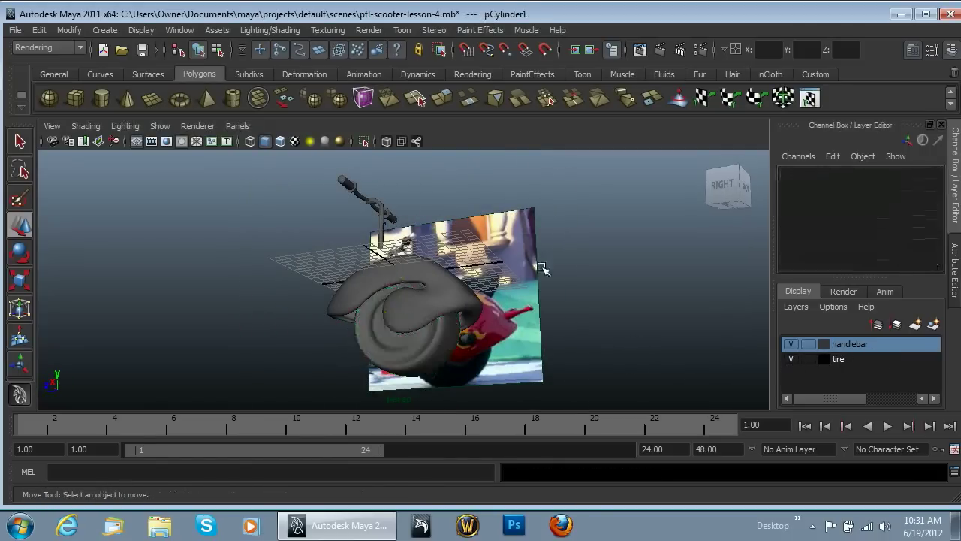
{"action": "left_click", "coordinate": [419, 358]}
{"action": "left_click", "coordinate": [404, 276]}
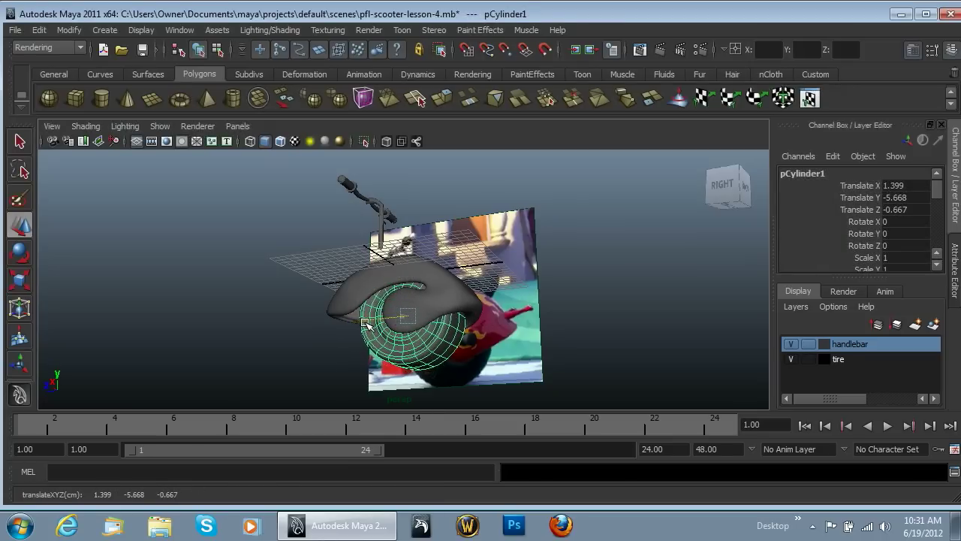
{"action": "left_click", "coordinate": [575, 315]}
{"action": "left_click_drag", "start_coordinate": [575, 315], "coordinate": [530, 368], "text": "alt"}
{"action": "key", "text": "super"}
{"action": "left_click", "coordinate": [521, 352]}
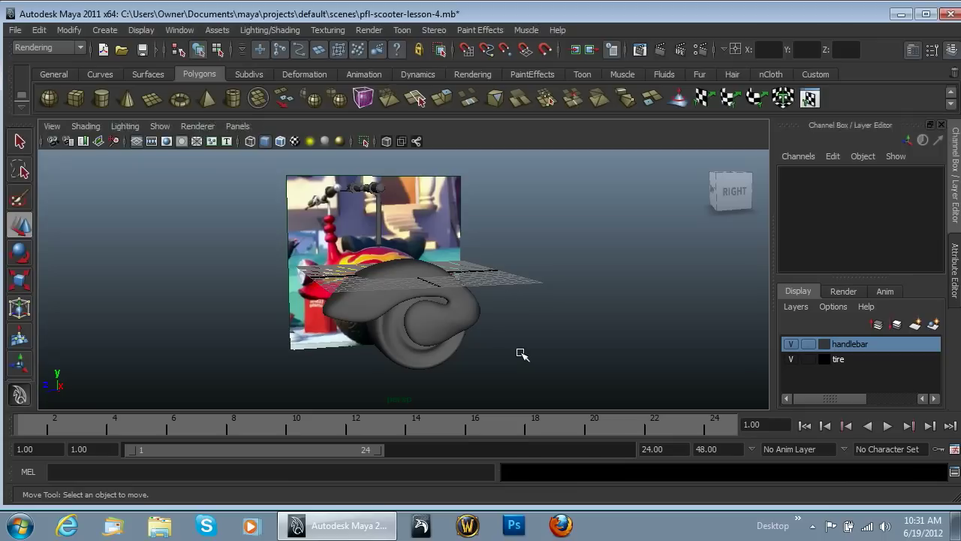
{"action": "left_click", "coordinate": [813, 527]}
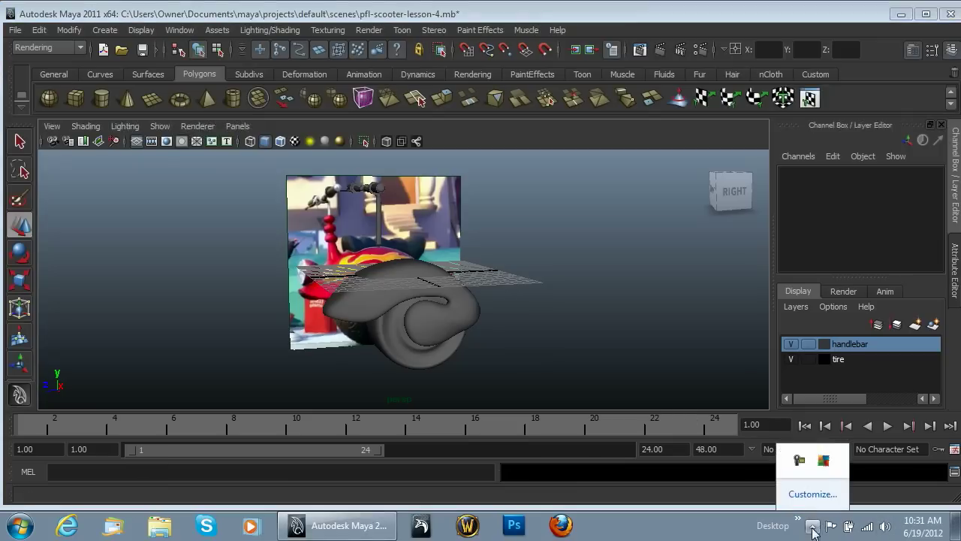
{"action": "right_click", "coordinate": [799, 459]}
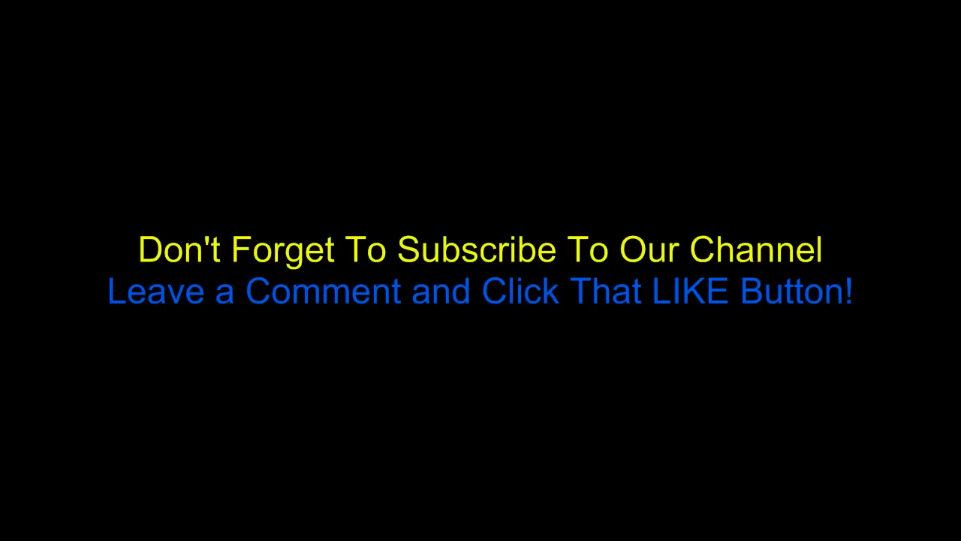